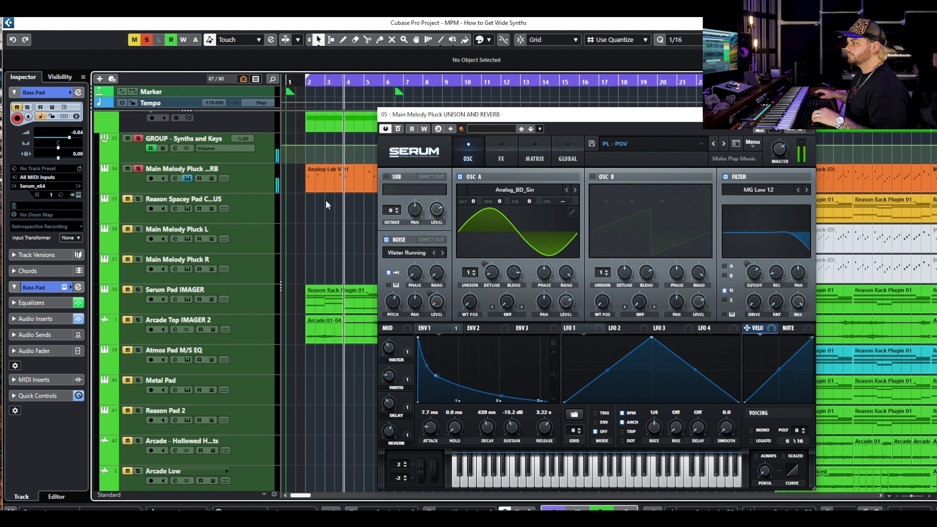
- Open the SuperVision insert of the soloed Main Melody Pluck track and play it to examine its stereo panorama
key("space")
left_click(174, 178)
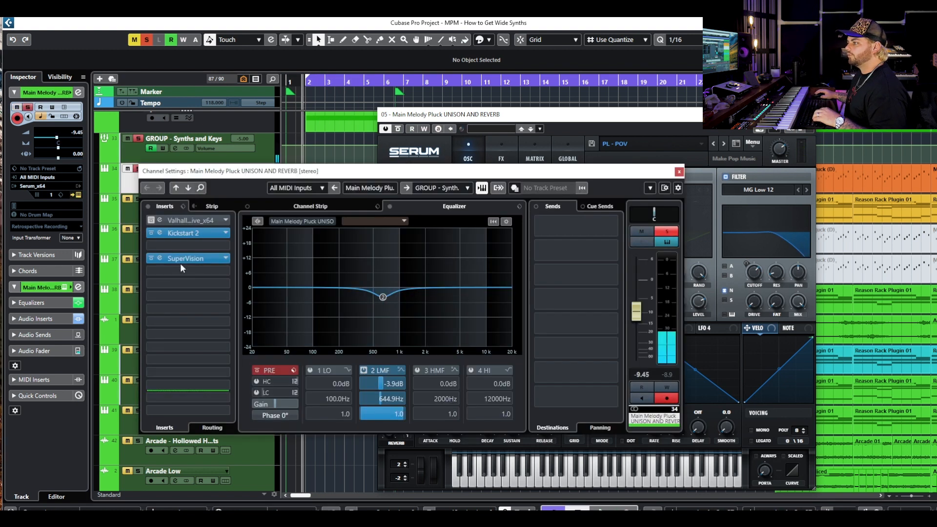
left_click(196, 259)
left_click_drag(664, 178, 574, 181)
key("e")
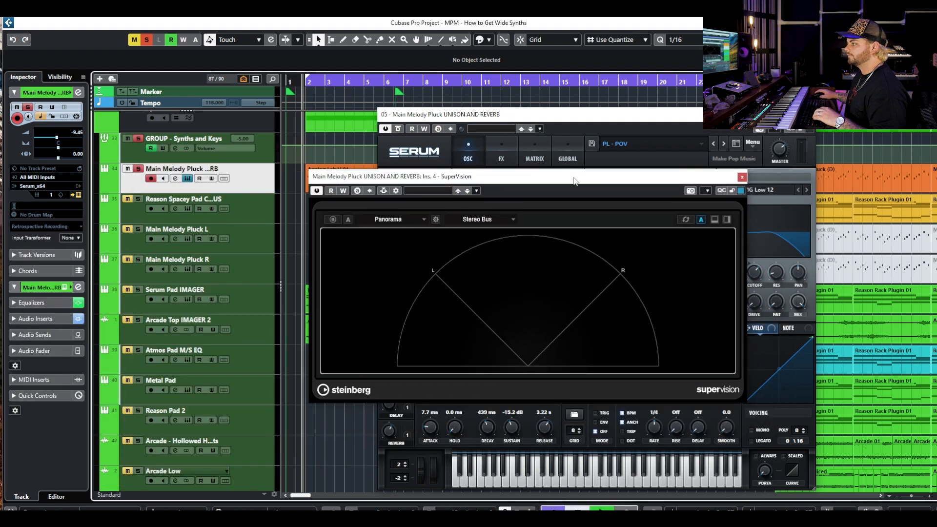
key("space")
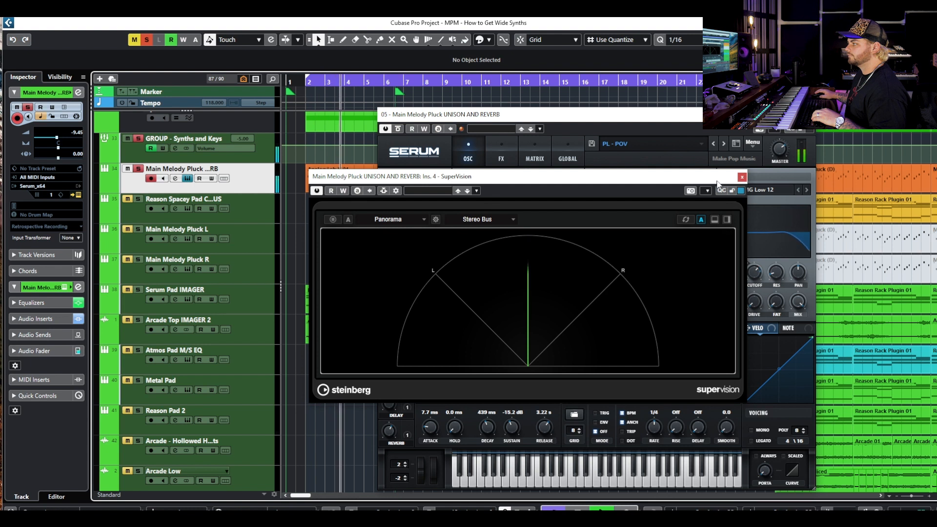
- Move the SuperVision and Serum windows apart, set OSC A's unison to 4 voices and adjust its detune
left_click_drag(630, 176, 623, 266)
left_click_drag(596, 118, 615, 90)
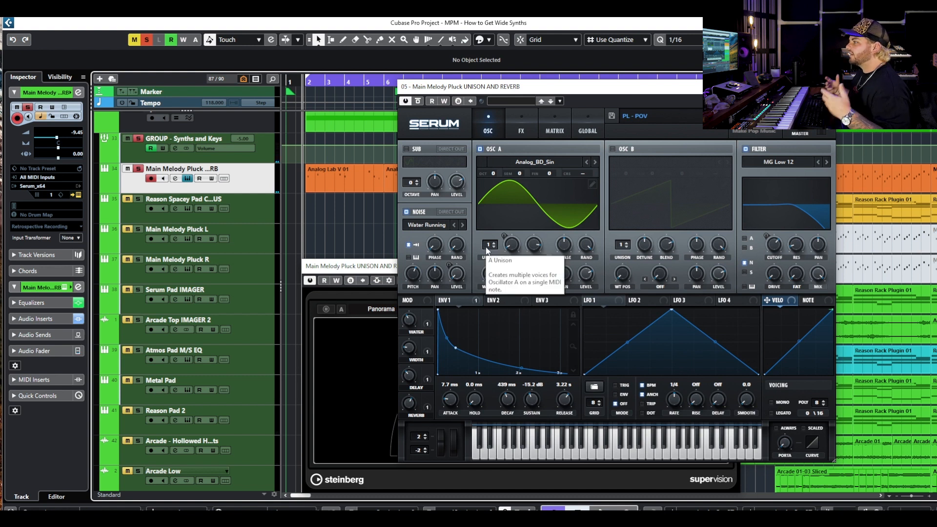
left_click_drag(488, 245, 495, 236)
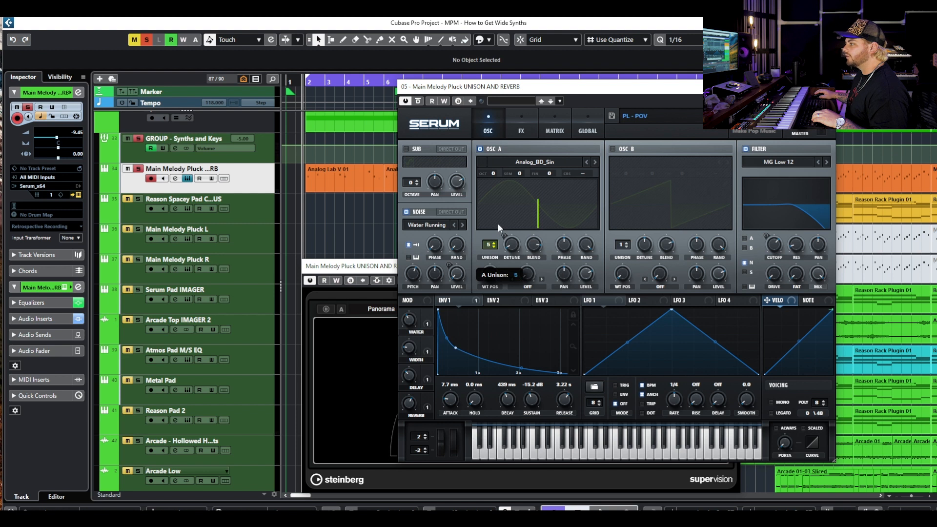
left_click_drag(511, 240, 512, 225)
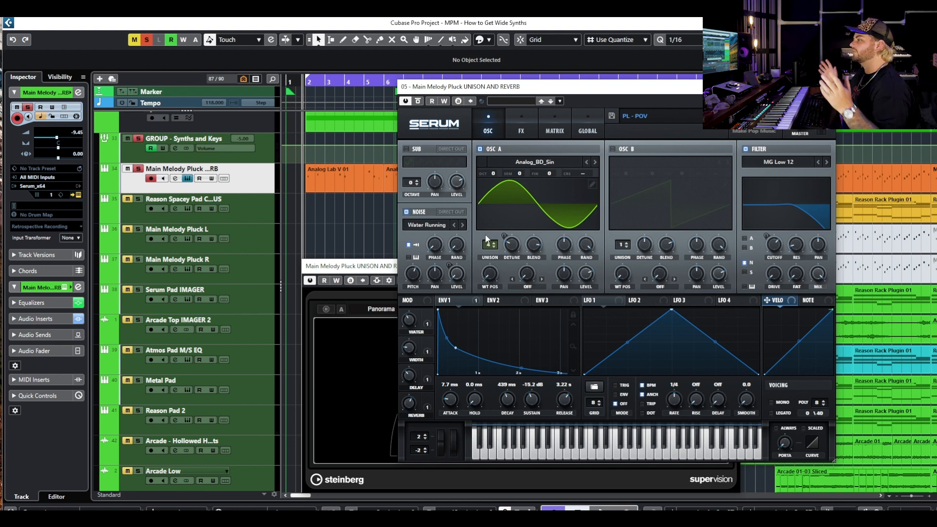
- Examine the unison melody pluck's stereo image in SuperVision during playback, keeping the analyzer beside Serum
left_click(390, 269)
left_click_drag(512, 273, 501, 200)
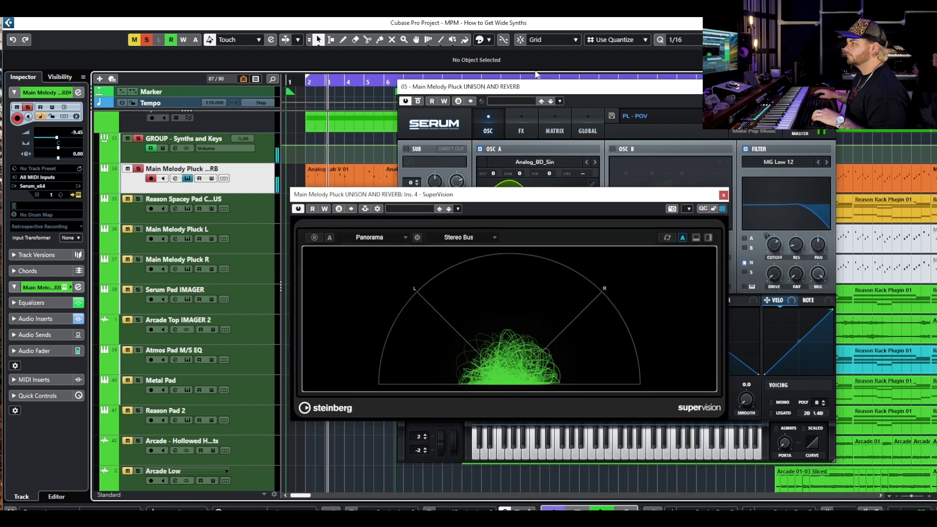
left_click(531, 92)
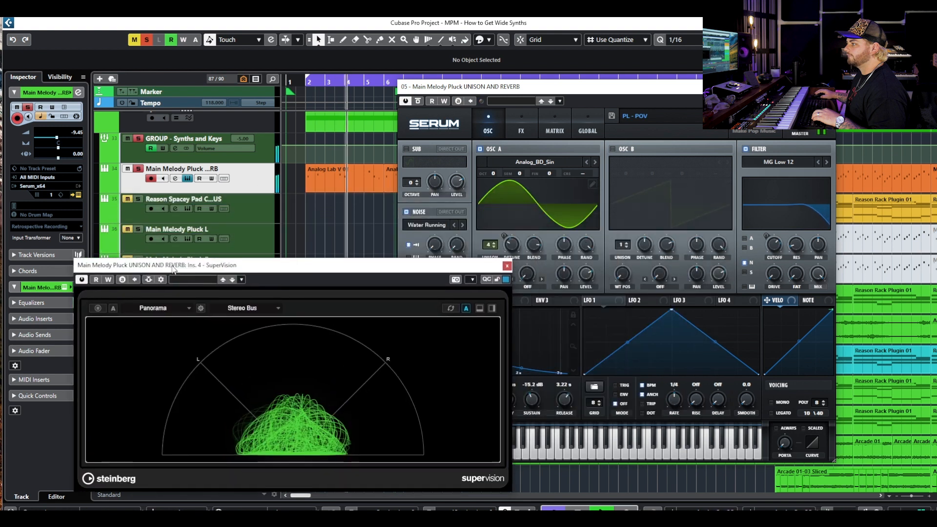
- Compare the stereo width with OSC A's unison at 1 voice and back at 4 voices, and close SuperVision
left_click_drag(489, 244, 496, 335)
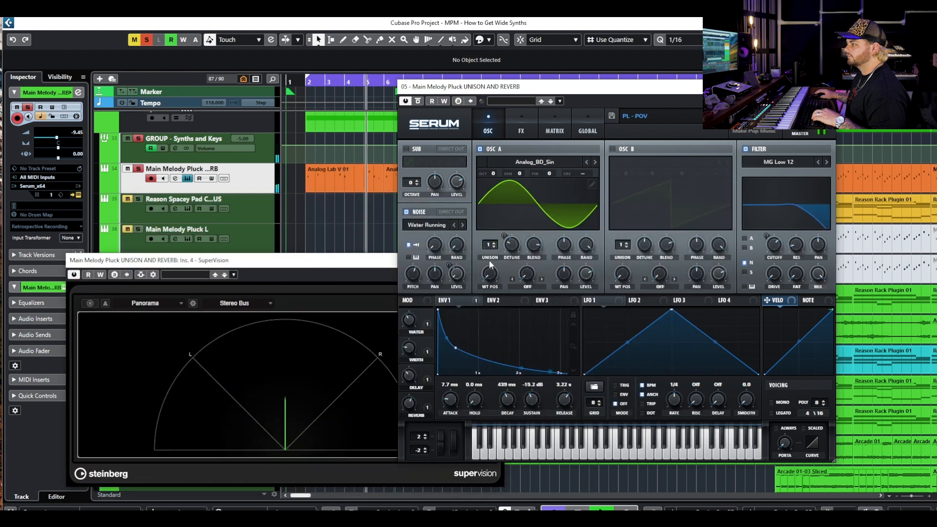
left_click_drag(485, 242, 500, 227)
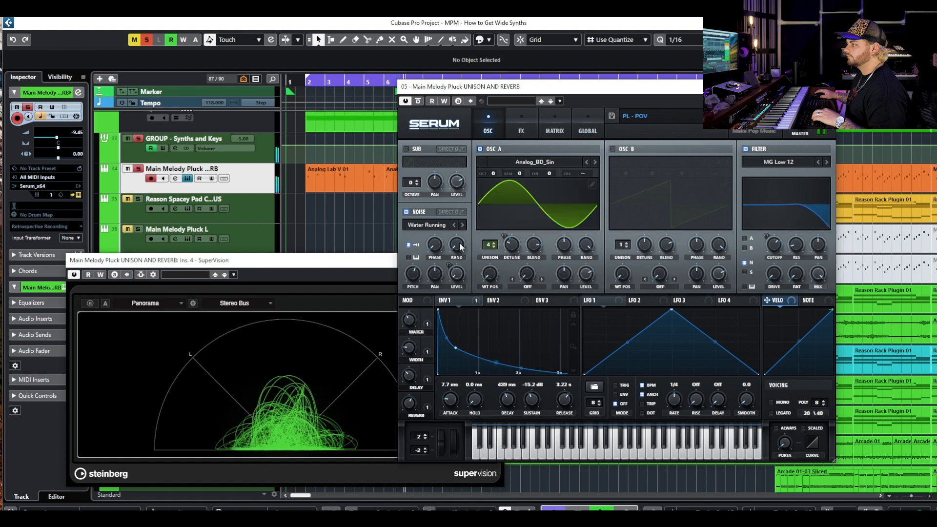
left_click(358, 275)
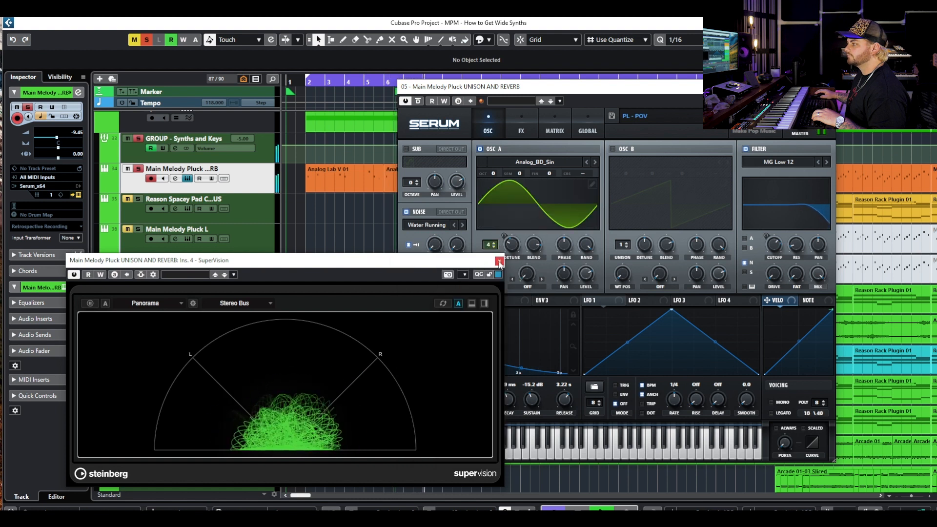
left_click(499, 261)
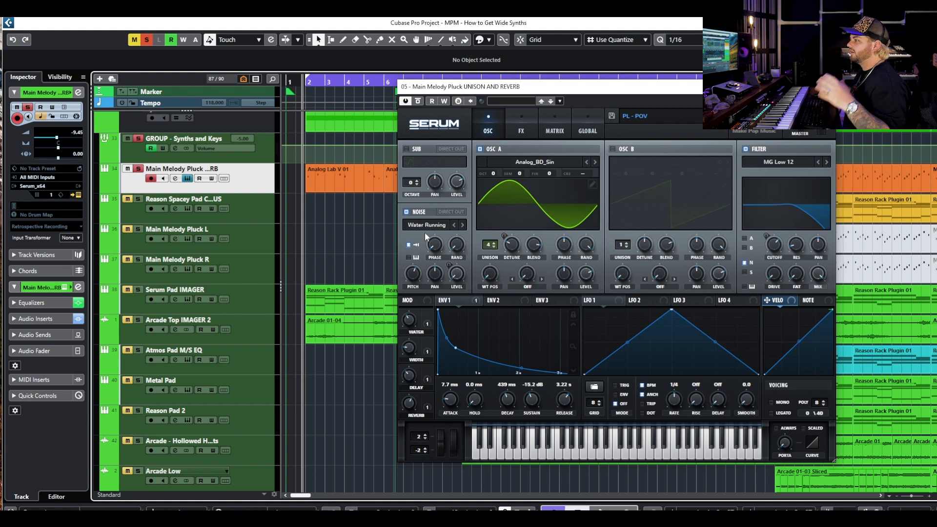
- Unsolo the melody pluck and compare OSC A's unison at 1 voice and back at 4 voices in the mix
left_click(138, 168)
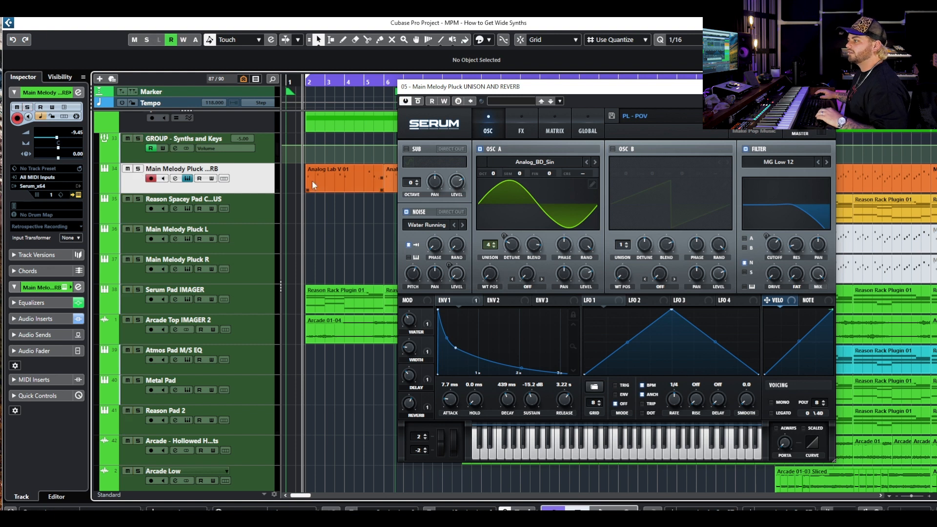
left_click_drag(488, 248, 483, 305)
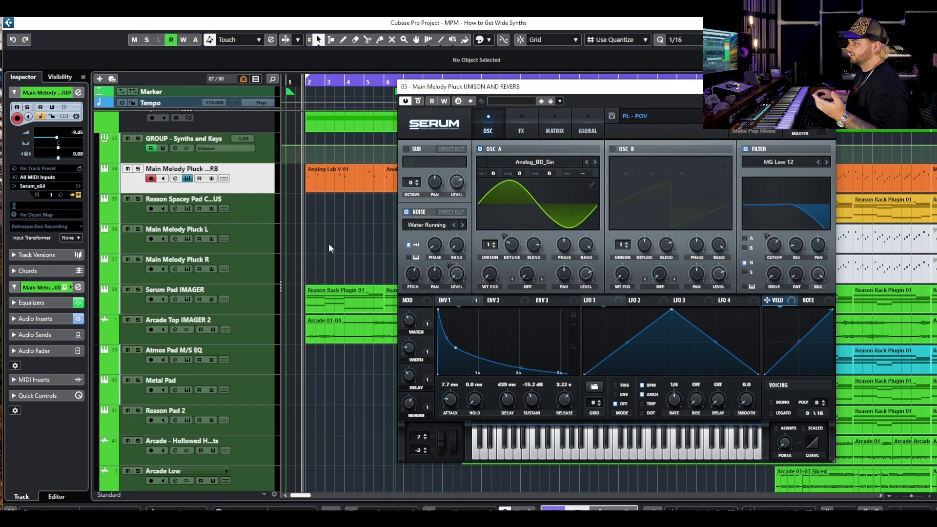
key("space")
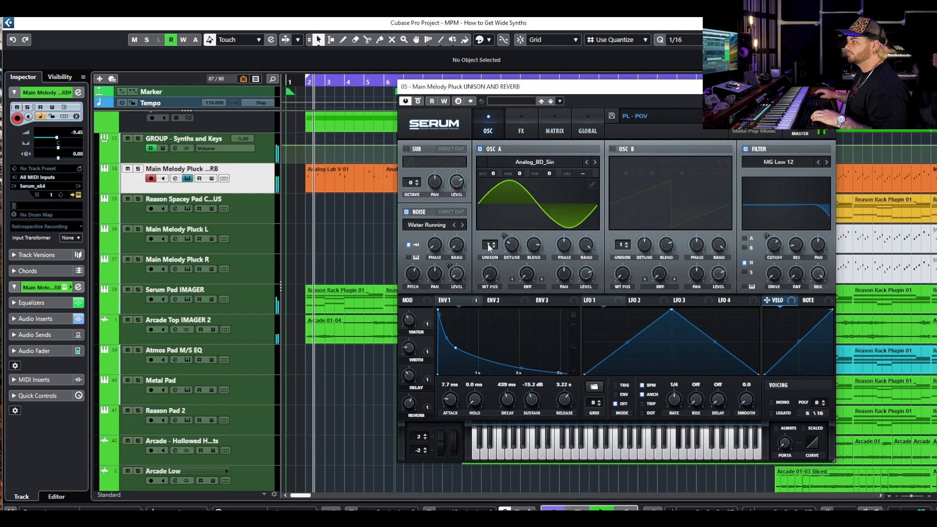
left_click_drag(487, 244, 495, 229)
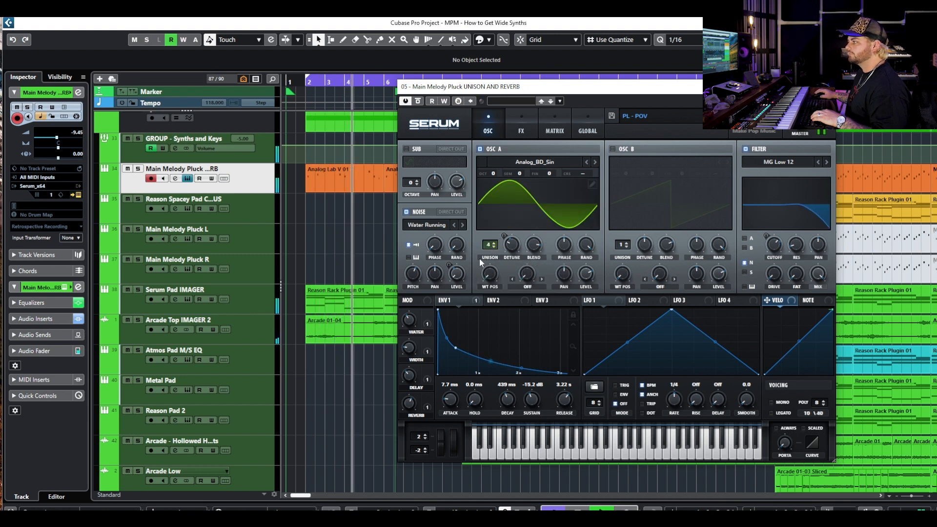
key("space")
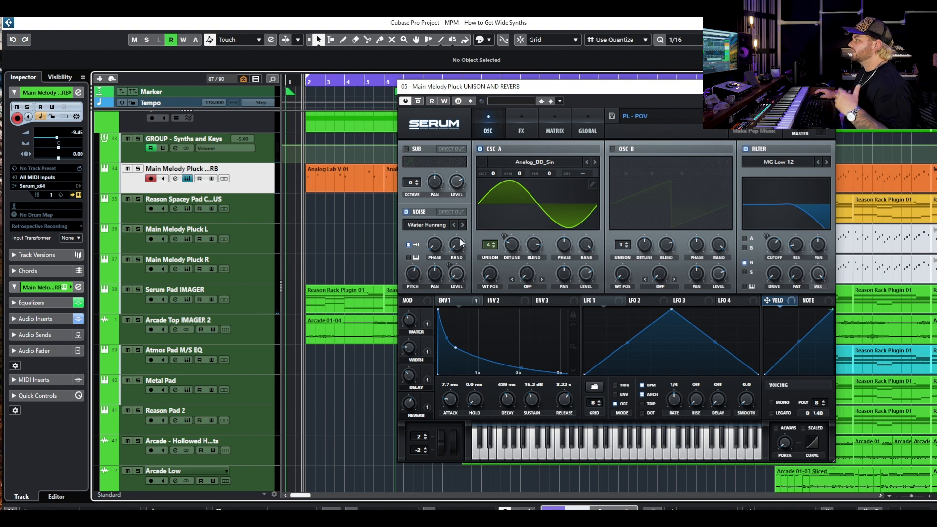
- Turn on the Delay and Reverb effects in the melody pluck's Serum patch
left_click(520, 129)
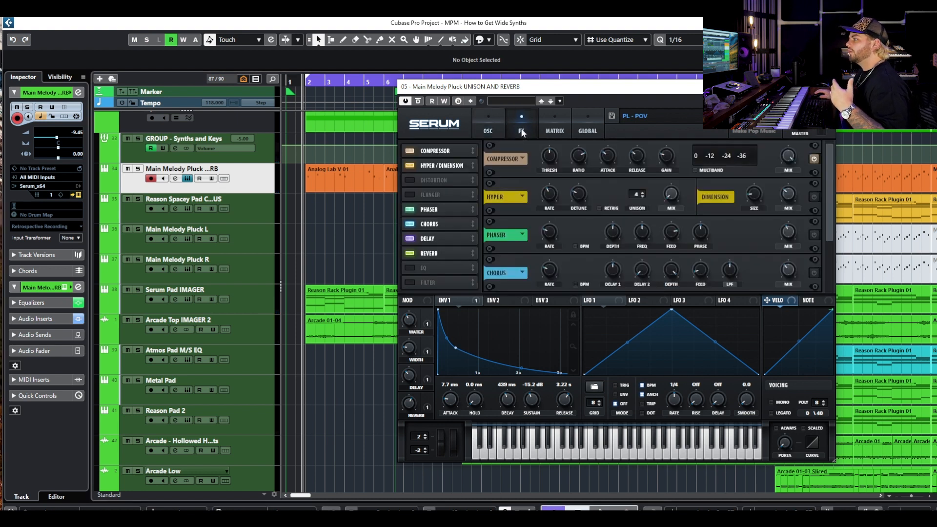
scroll(833, 193, "down", 3)
left_click(814, 235)
left_click(814, 272)
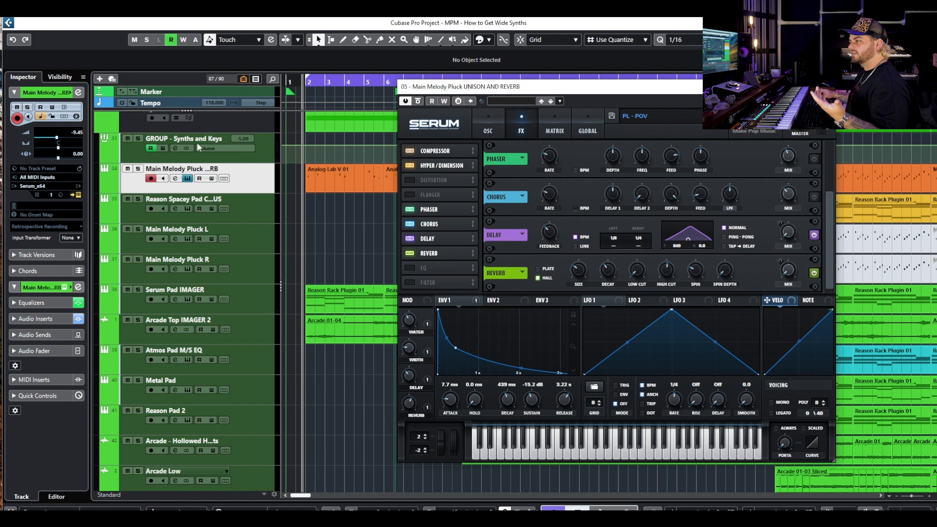
- Solo the Main Melody Pluck track and play it with its SuperVision insert open to examine the stereo image
left_click(138, 168)
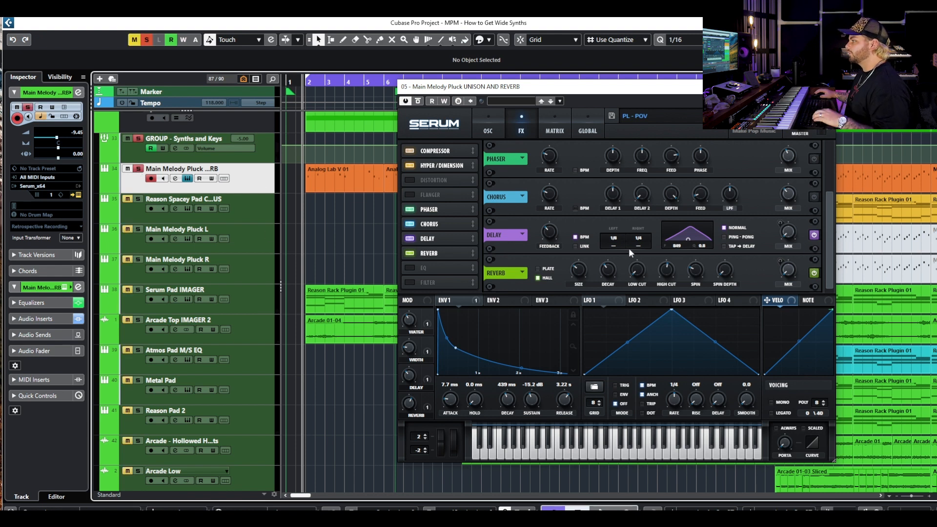
left_click(175, 179)
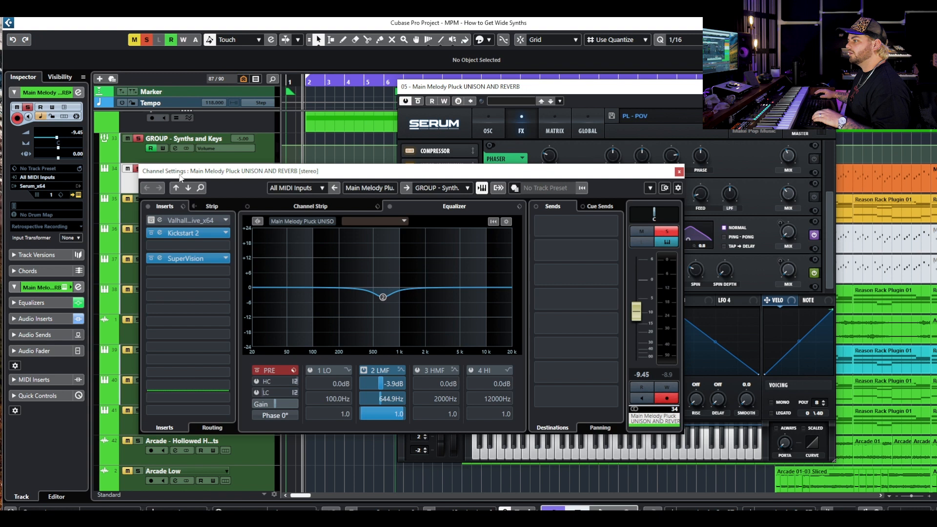
left_click(201, 260)
key("space")
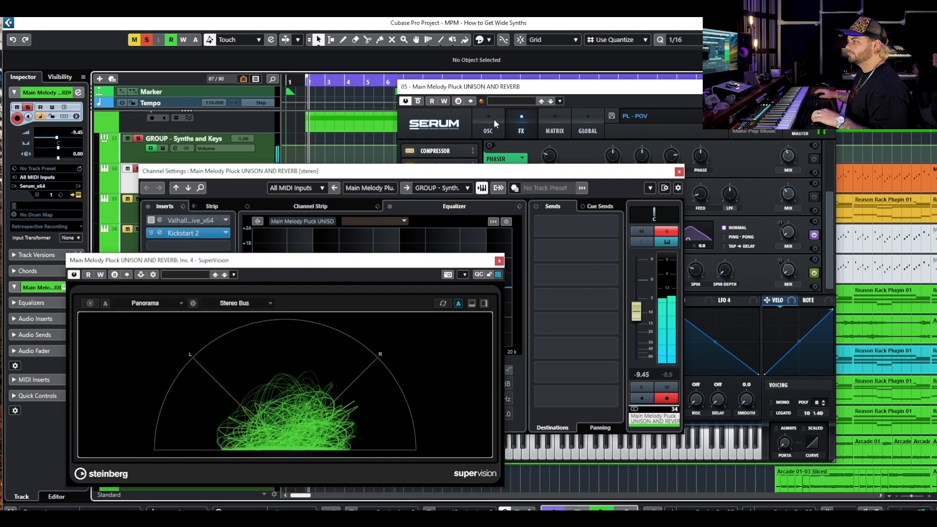
- Switch Serum's Delay and Reverb off and back on during playback to compare the stereo width, and close SuperVision
left_click(603, 98)
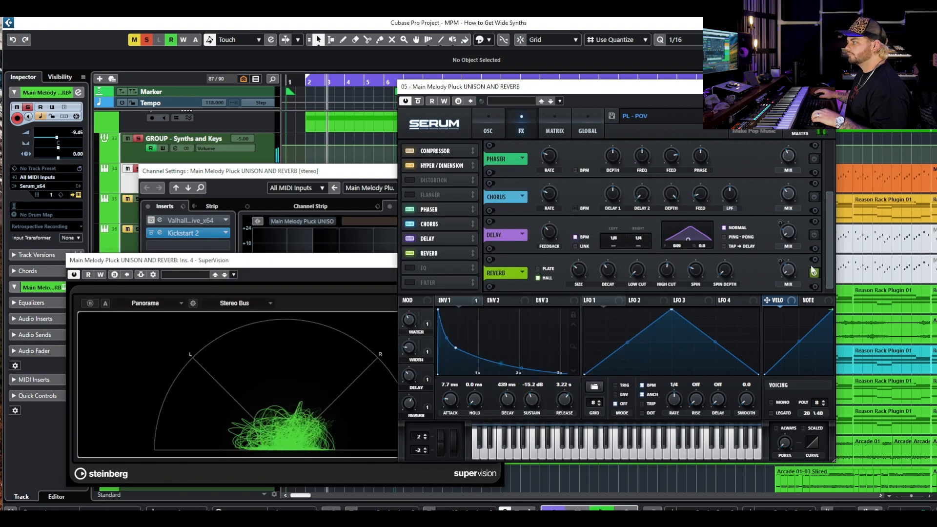
left_click(814, 273)
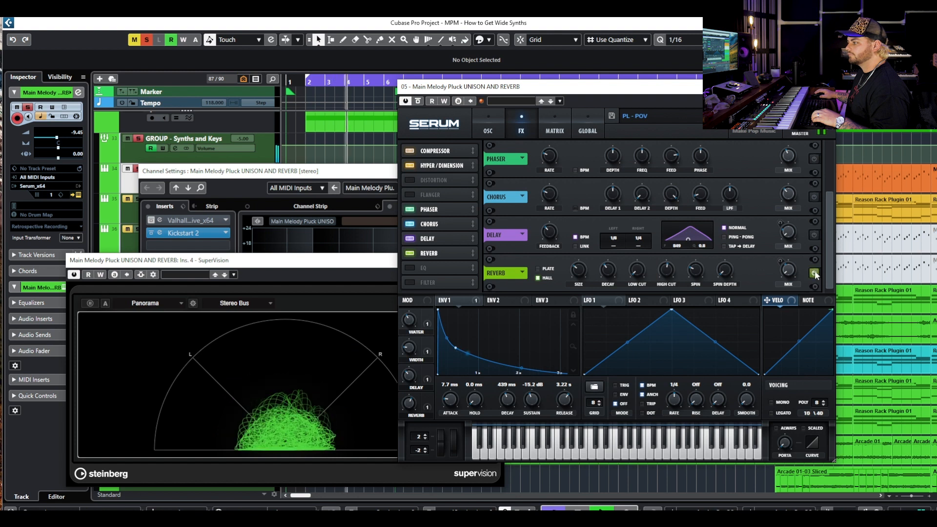
left_click(814, 235)
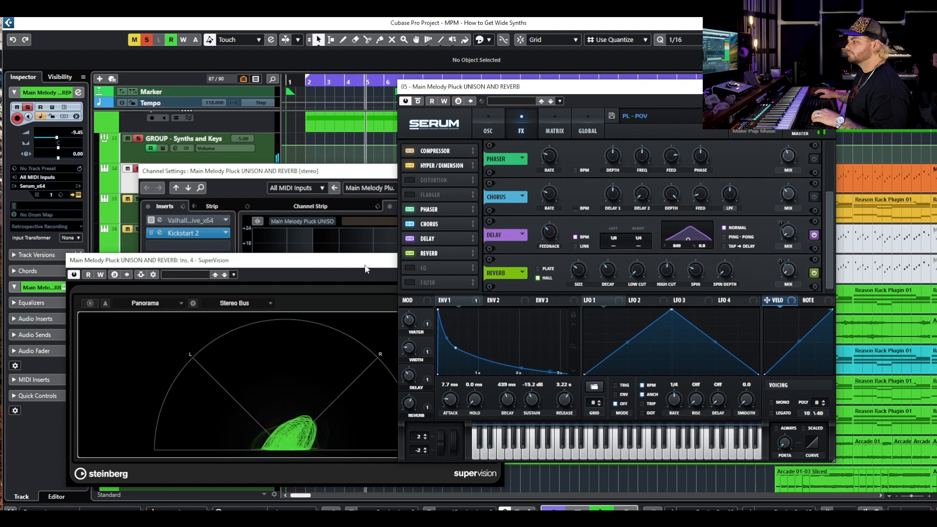
left_click(480, 261)
- Activate the melody pluck's Valhalla Supermassive insert and show its settings over the channel settings
left_click(382, 183)
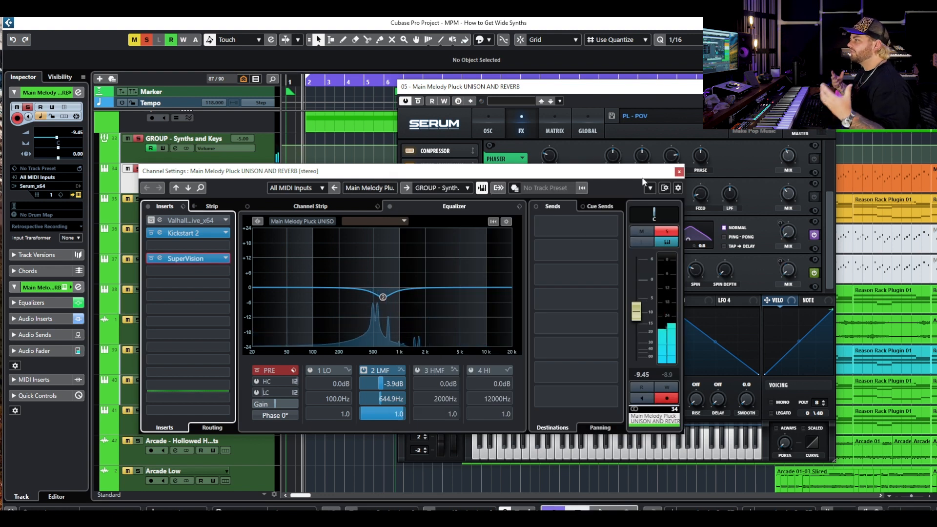
left_click(184, 221)
left_click_drag(797, 138, 273, 156)
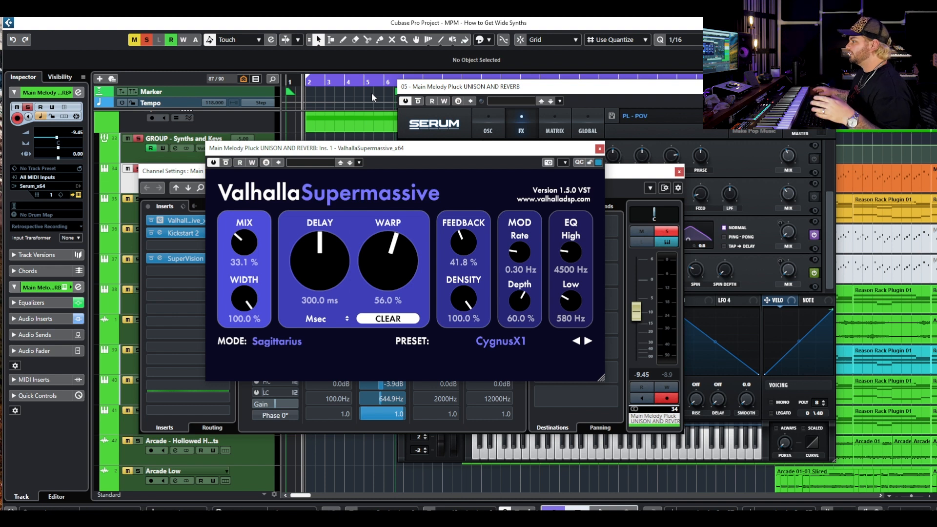
- Unsolo the melody pluck and close the Valhalla Supermassive, channel settings and Serum windows
left_click(147, 39)
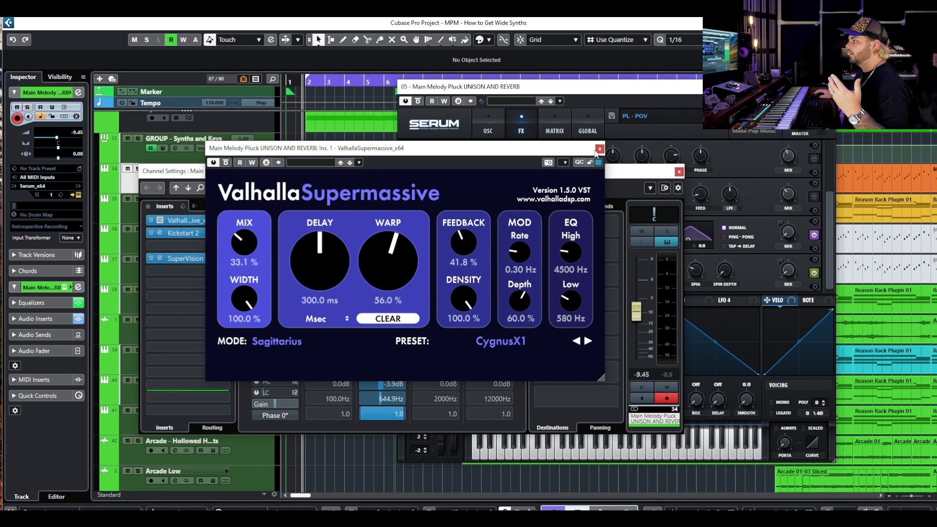
left_click(679, 172)
left_click(633, 157)
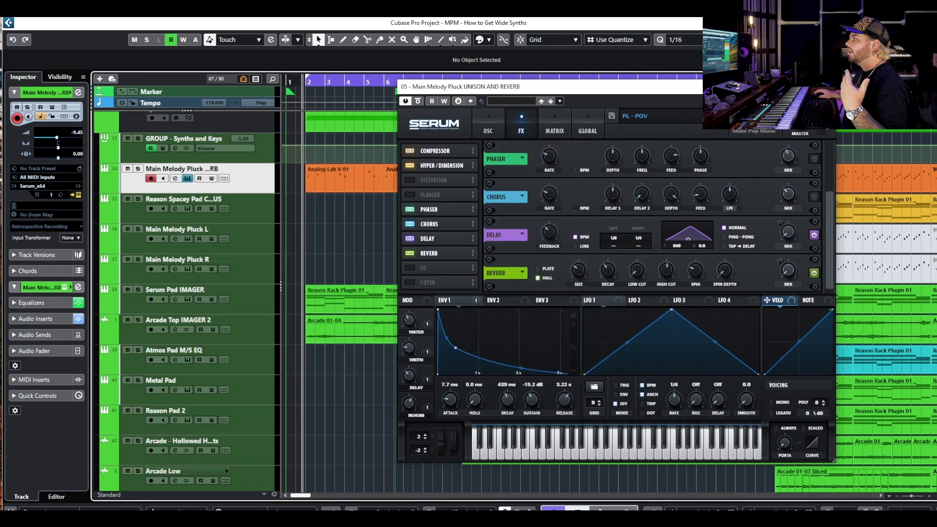
key("Escape")
- Play the full arrangement from bar 10 with the synth tracks in view
left_click(462, 82)
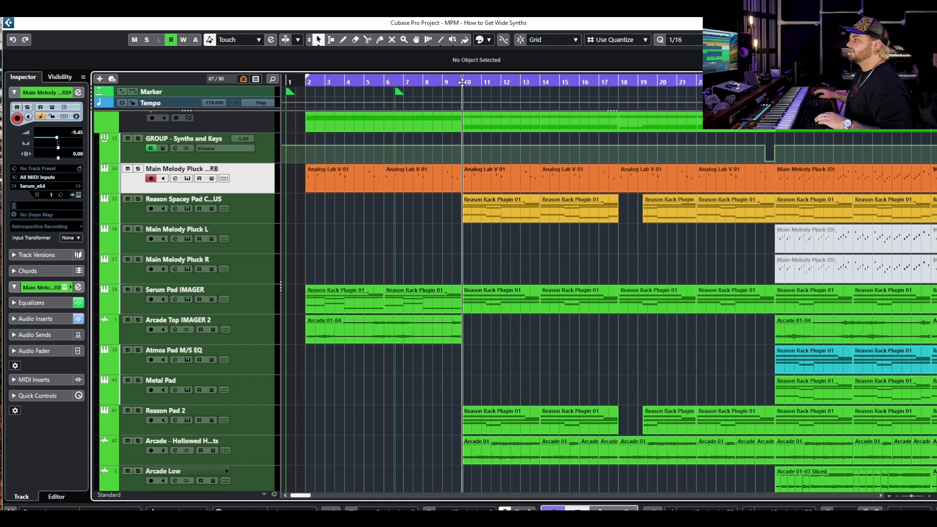
key("g")
scroll(465, 233, "up", 5)
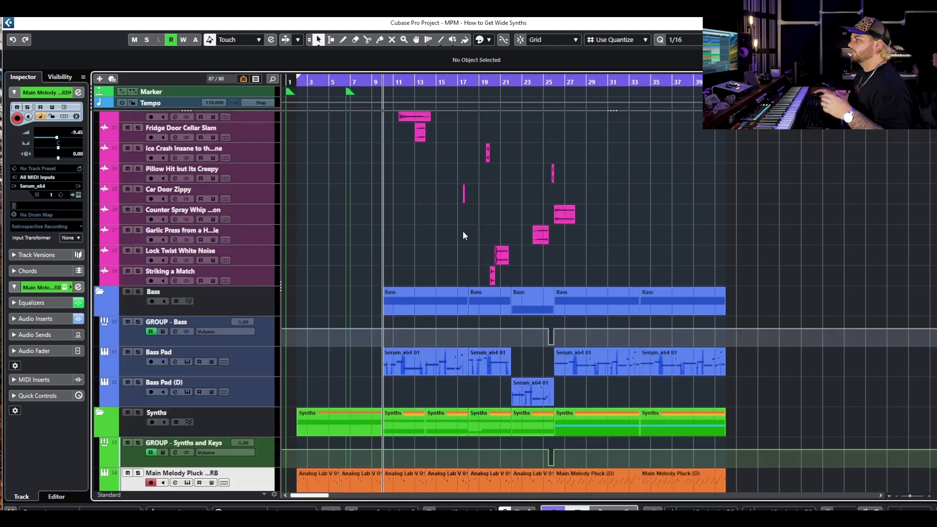
scroll(455, 226, "down", 10)
scroll(445, 258, "up", 3)
key("space")
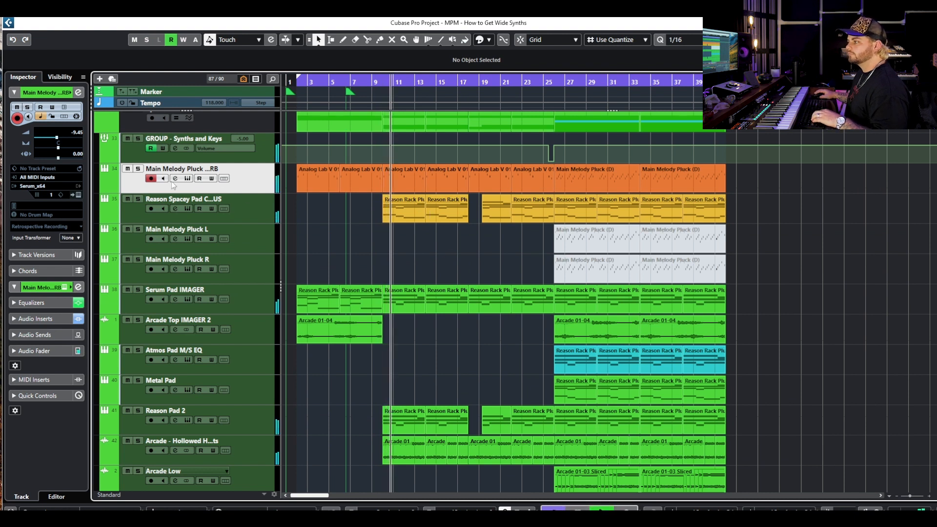
- Bypass the melody pluck's Valhalla insert during playback and set OSC A's unison to 4 voices in Serum
left_click(173, 179)
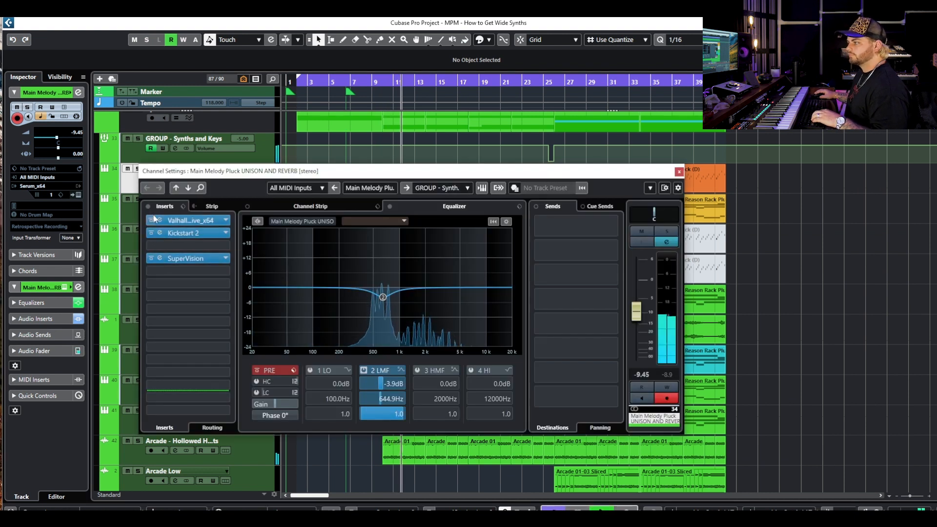
left_click_drag(220, 171, 212, 253)
left_click(187, 178)
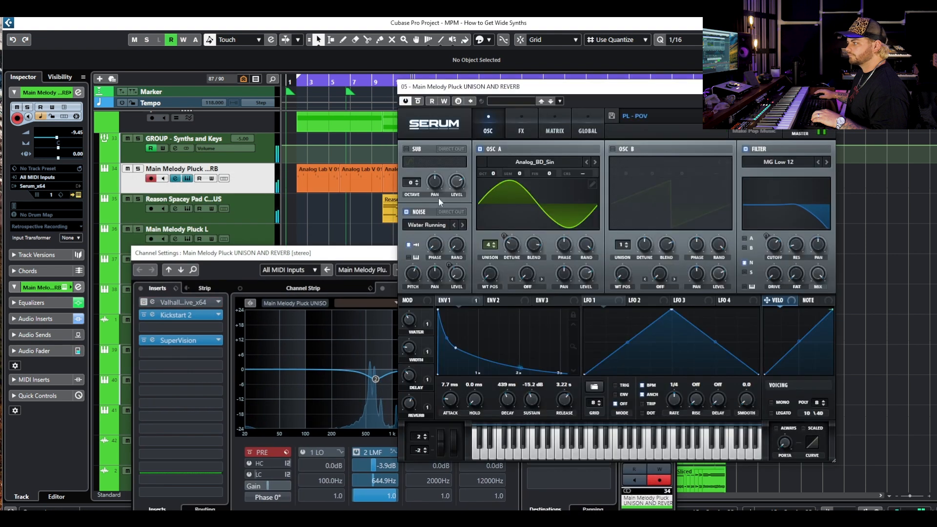
mouse_move(489, 245)
left_mouse_down()
mouse_move(493, 252)
mouse_move(496, 227)
left_mouse_up()
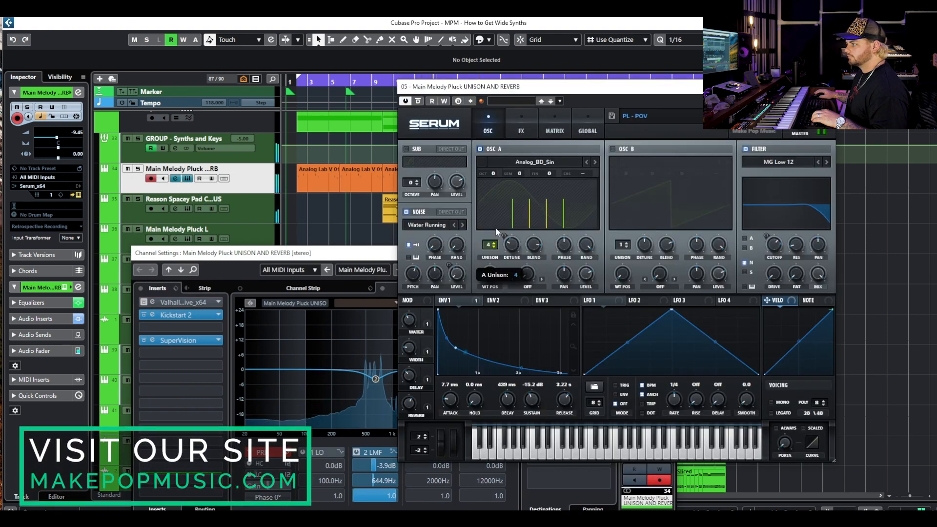
- Reactivate the melody pluck's Valhalla insert, then stop playback with the channel settings and Serum windows closed
left_click(288, 254)
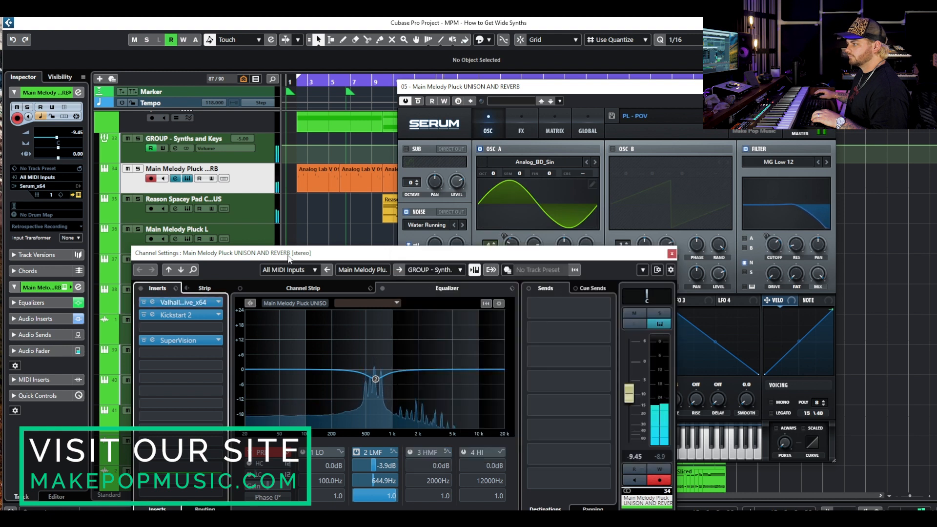
left_click(671, 254)
key("space")
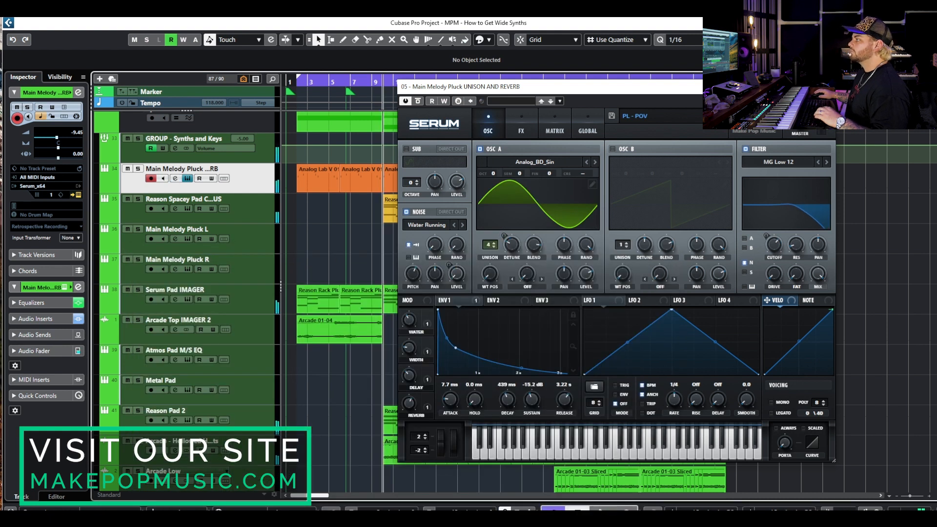
left_click(825, 87)
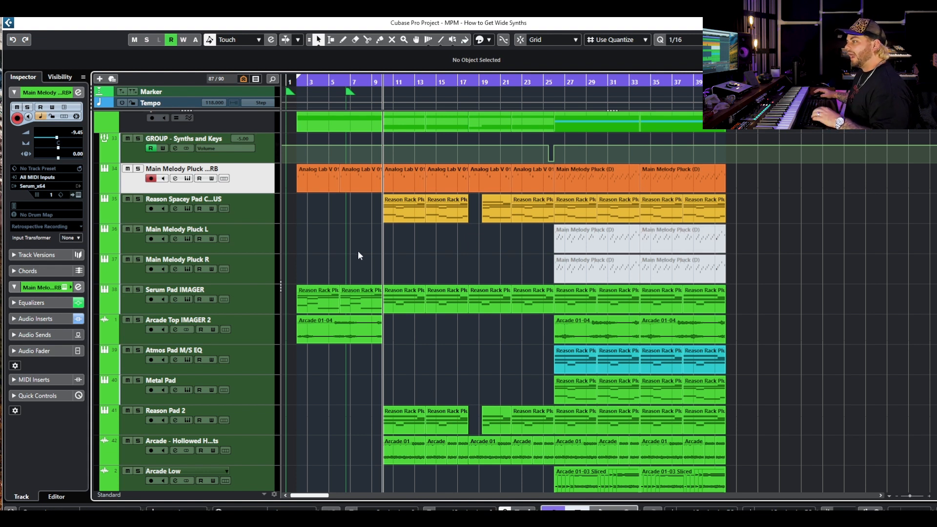
- Solo the Reason Spacey Pad track and open its channel settings below the upper tracks
left_click(272, 201)
left_click(138, 199)
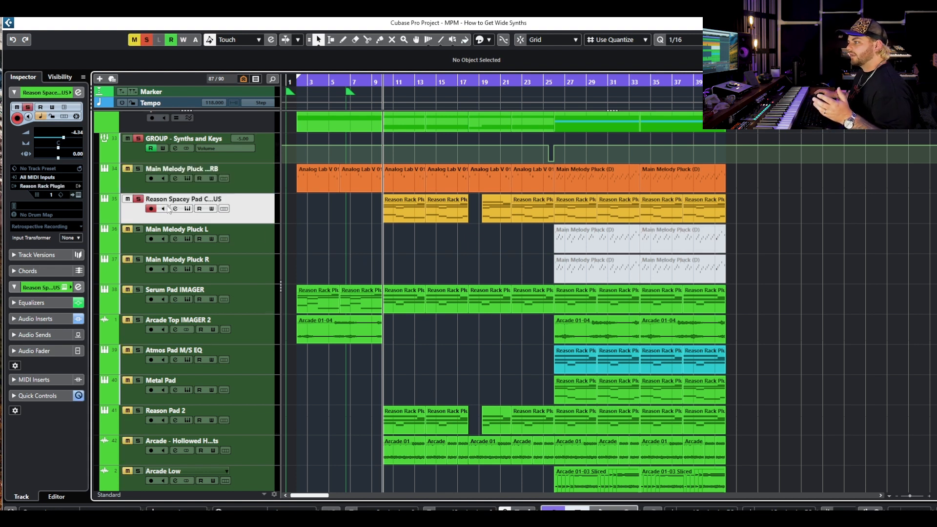
left_click(175, 208)
left_click_drag(262, 252, 337, 257)
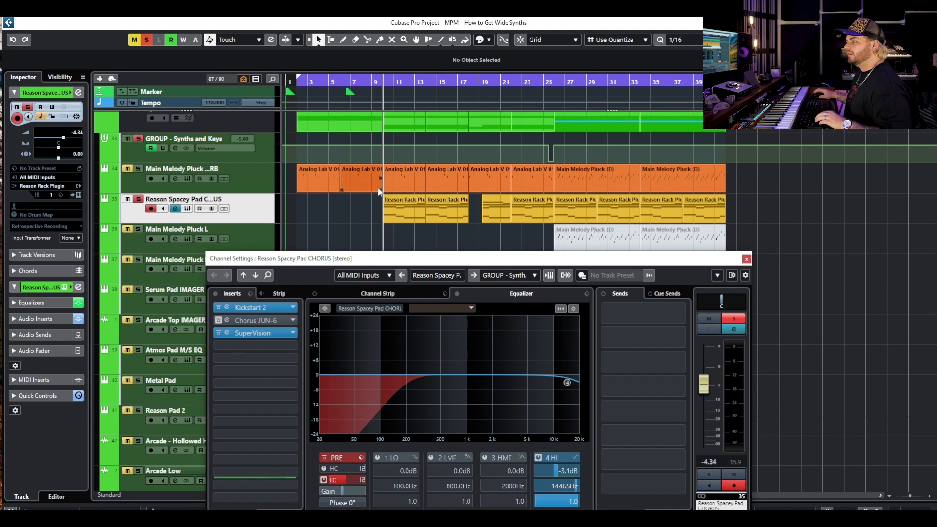
- View the Reason Spacey Pad's Reason Rack instrument with the Dark Angel Pad patch and close it
key("h")
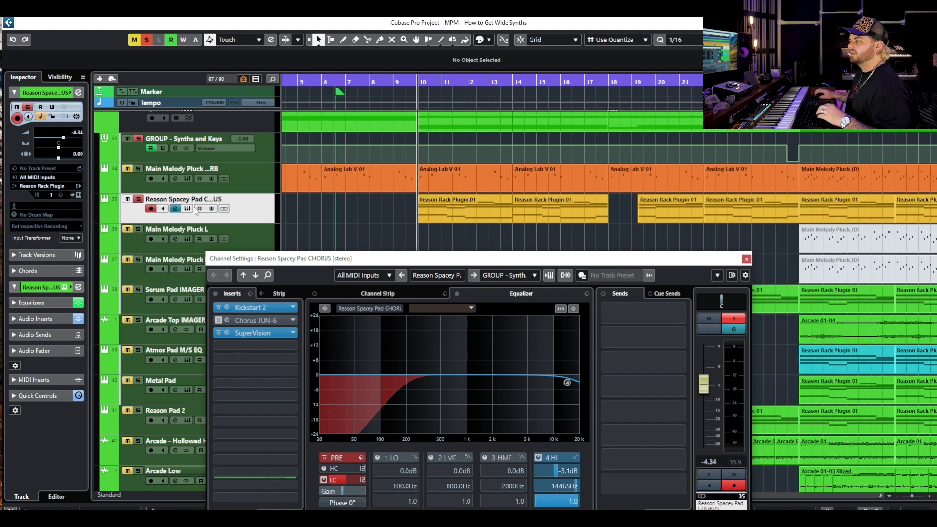
left_click(187, 208)
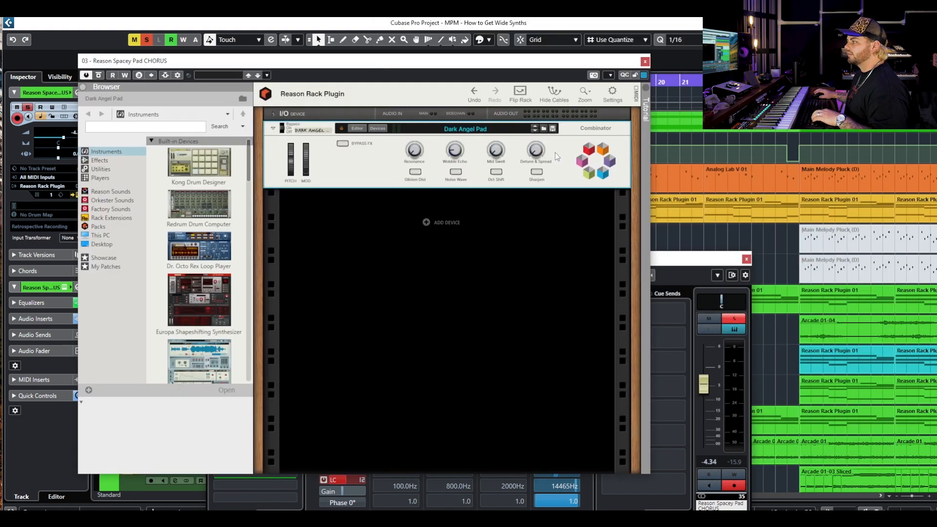
left_click(646, 61)
- Check the stereo image of the soloed pad without chorus in SuperVision's Panorama display during playback
left_click(254, 333)
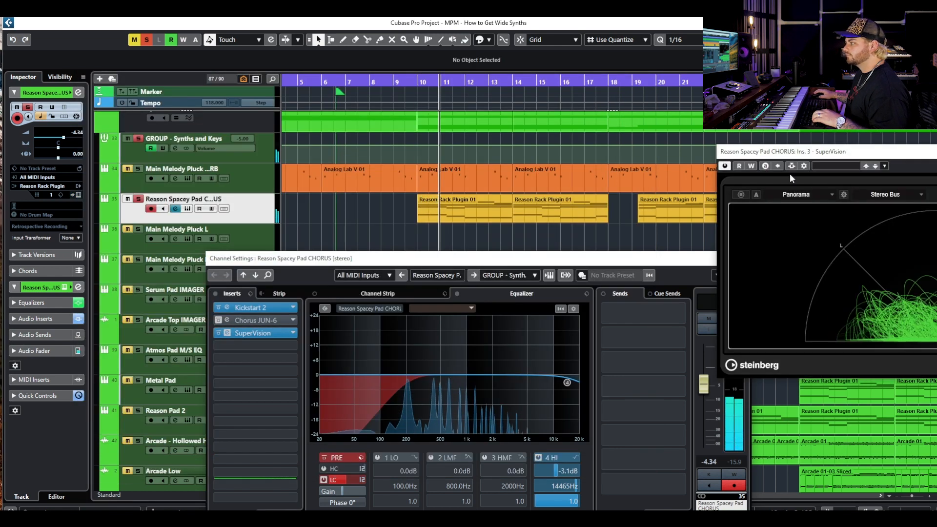
left_click_drag(791, 152, 266, 147)
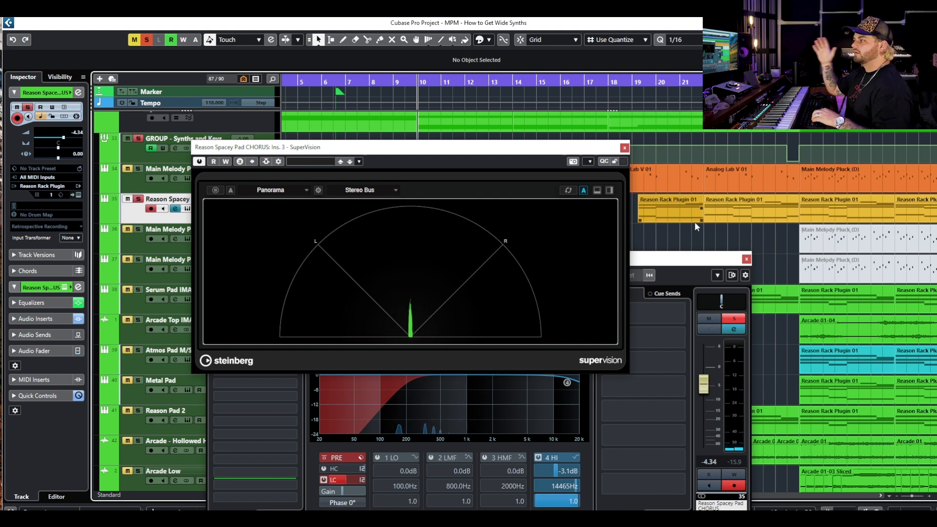
left_click(624, 148)
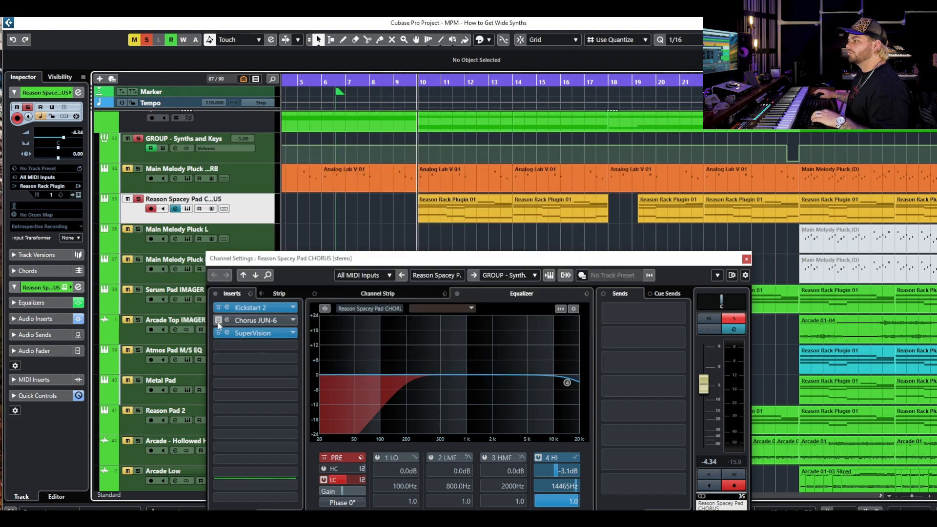
- Activate the spacey pad's Chorus JUN-6 insert and compare the sound with it bypassed and active
left_click(259, 315)
left_click_drag(608, 171, 585, 123)
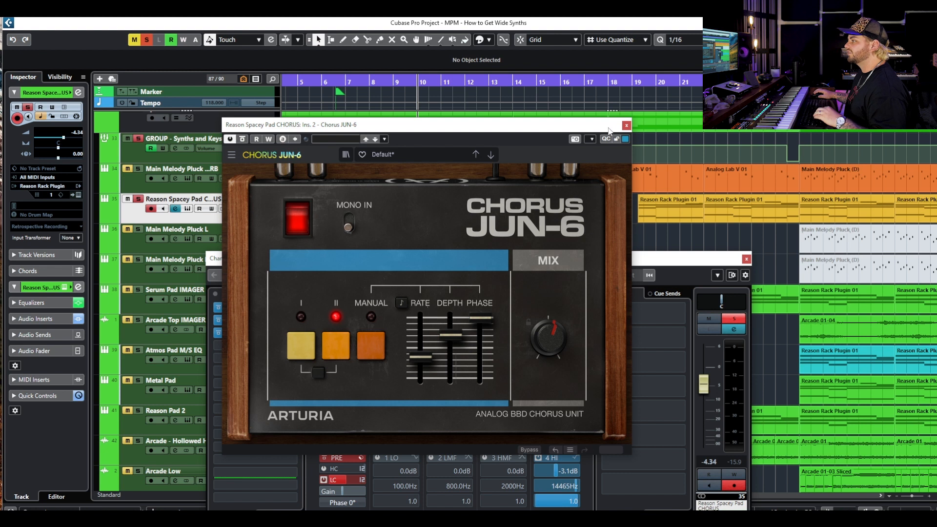
left_click(244, 139)
left_click(242, 139)
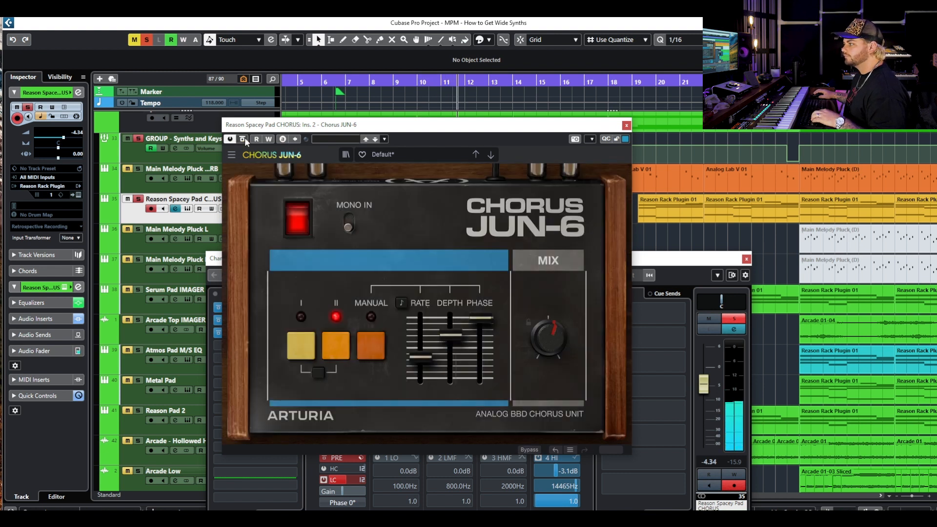
- Show SuperVision beside Chorus JUN-6 and compare the pad's stereo image with the chorus bypassed and active
left_click(710, 271)
left_click(241, 332)
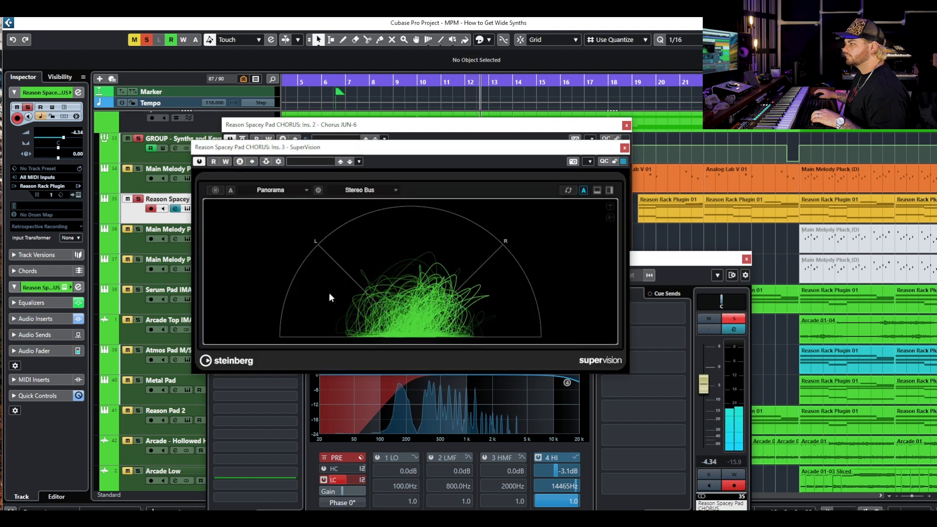
left_click_drag(298, 134, 561, 145)
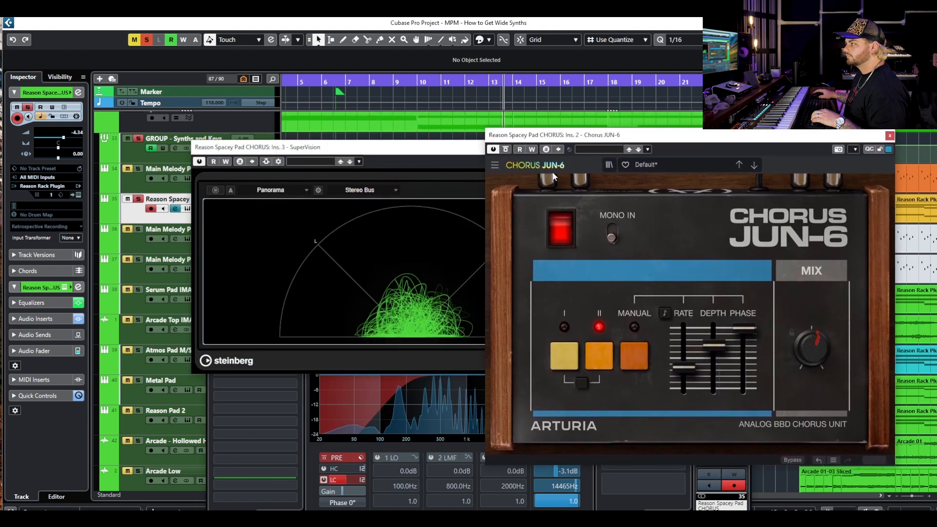
left_click(508, 148)
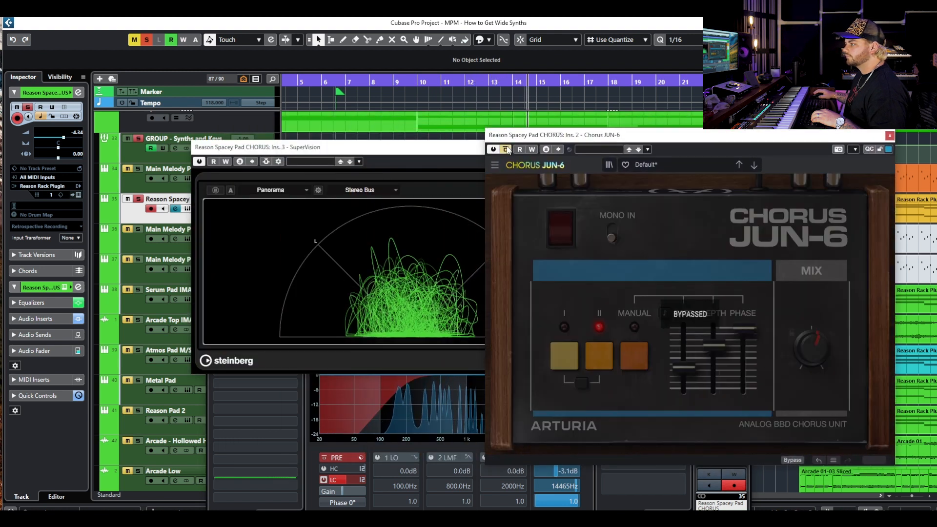
left_click(508, 149)
left_click(440, 147)
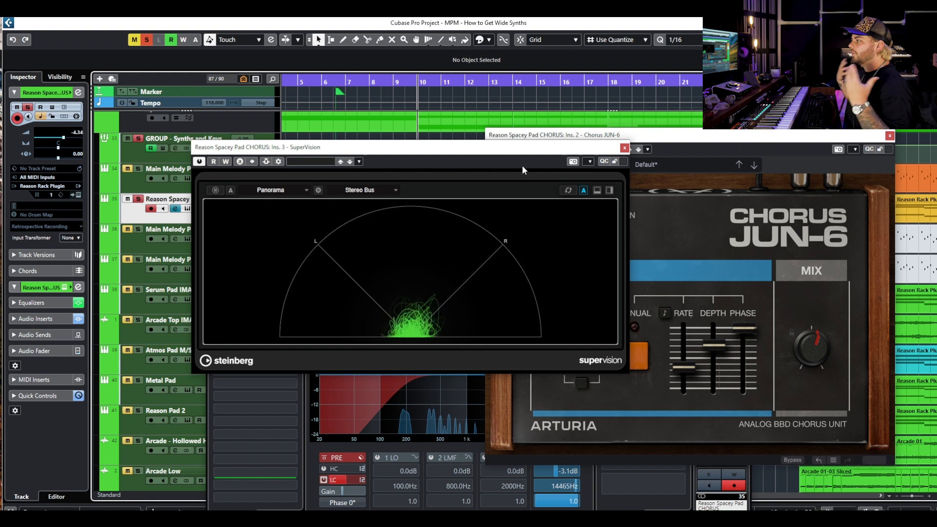
- Close the spacey pad's SuperVision, Chorus JUN-6 and channel settings windows
left_click(624, 147)
left_click_drag(698, 144, 585, 146)
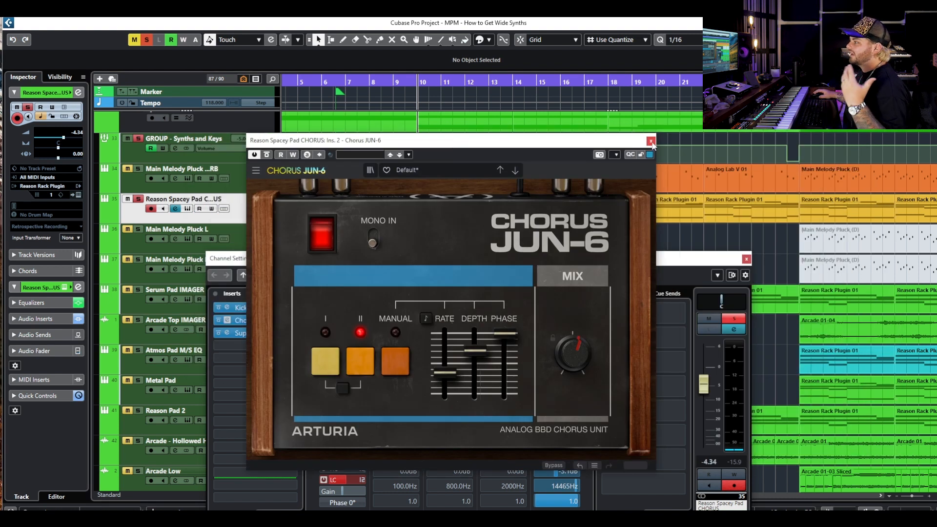
left_click(777, 136)
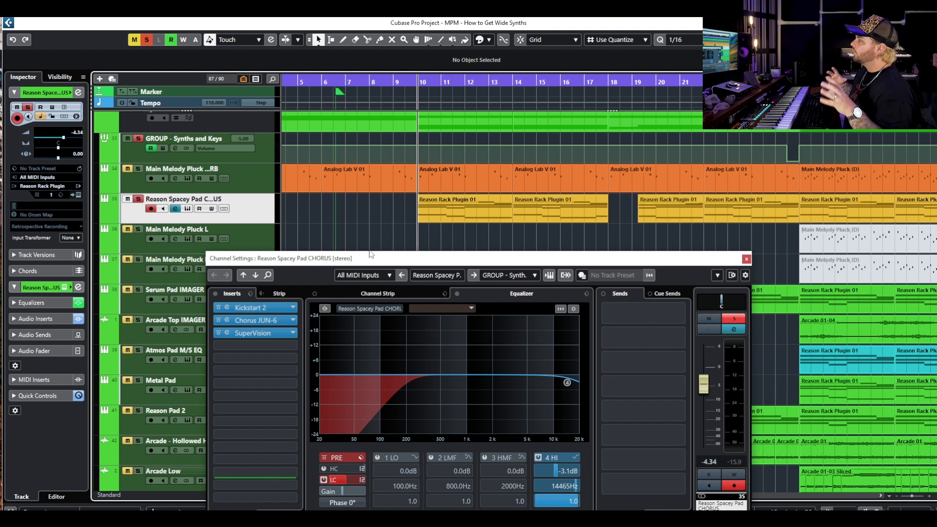
left_click(746, 258)
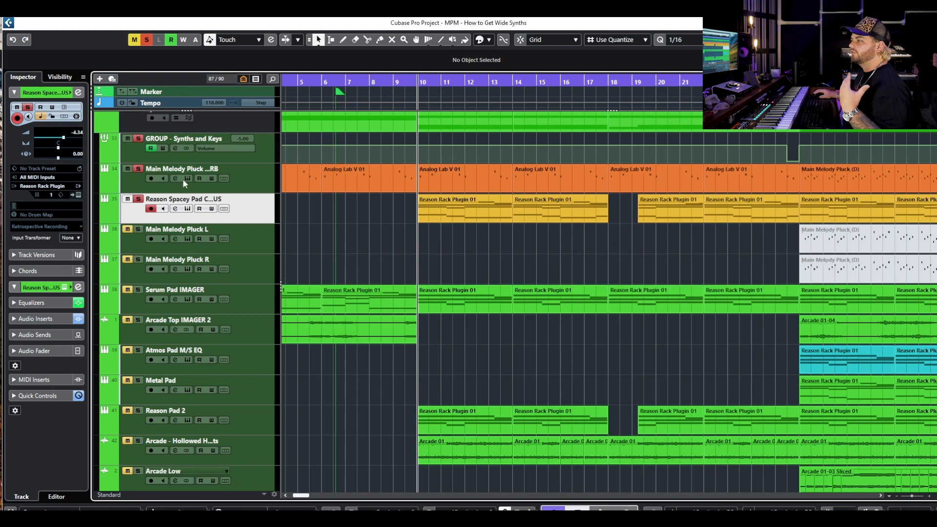
- Open the melody pluck's Serum effects page and enable the Hyper/Dimension effect
left_click(187, 178)
left_click(524, 126)
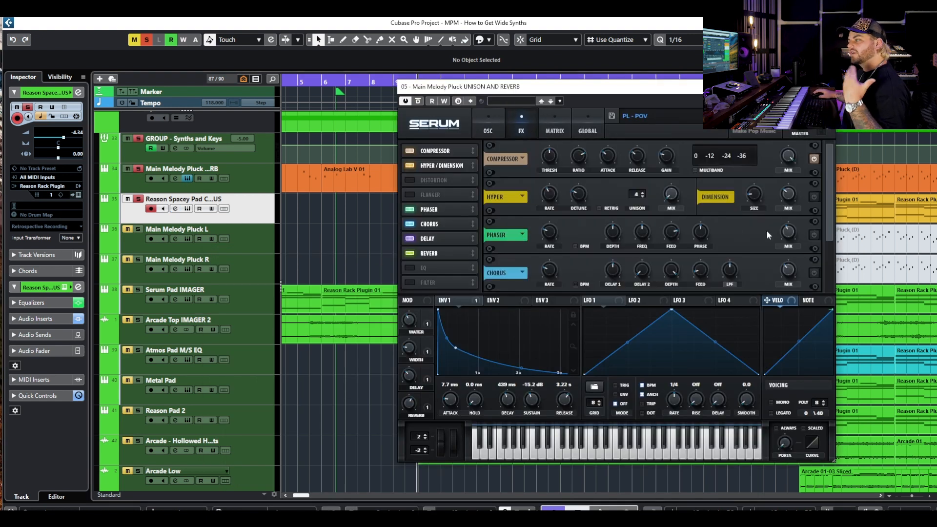
left_click_drag(547, 86, 351, 92)
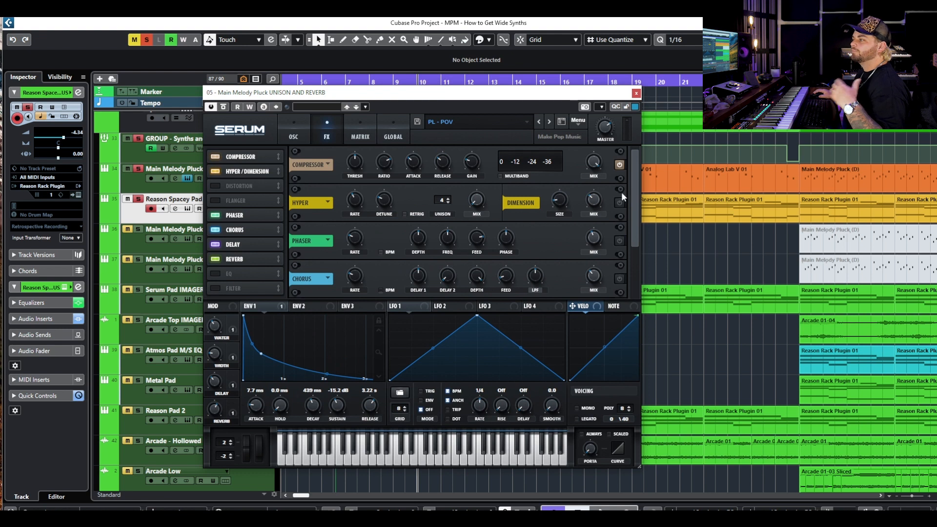
left_click(620, 204)
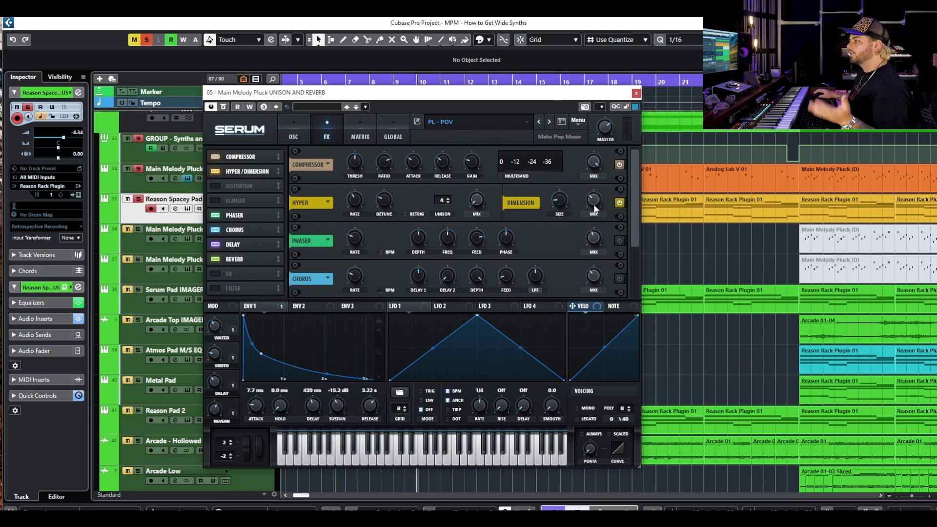
- Unsolo the Reason Spacey Pad and return to the start of the arrangement with Serum still open
left_click(136, 200)
left_click_drag(294, 88, 360, 143)
left_click(169, 82)
key("KP_Decimal")
left_click_drag(304, 81, 329, 92)
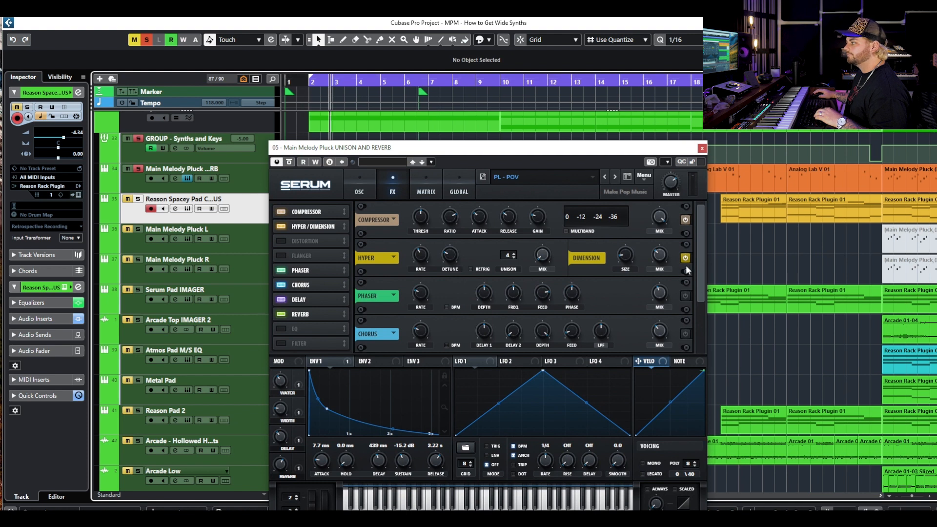
- Play the soloed melody pluck from around bar 7 and compare it with Serum's Hyper/Dimension bypassed and active
left_click_drag(430, 78, 427, 81)
key("space")
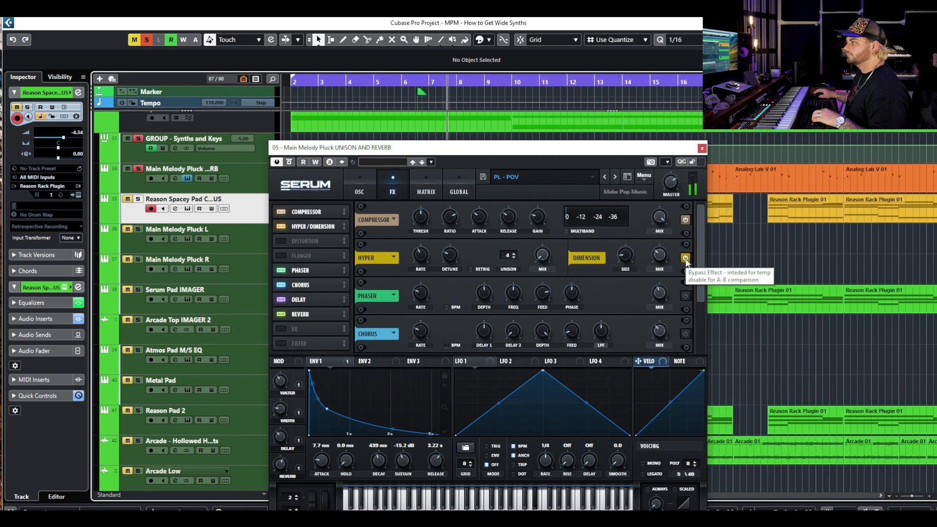
left_click(685, 258)
left_click(685, 257)
key("space")
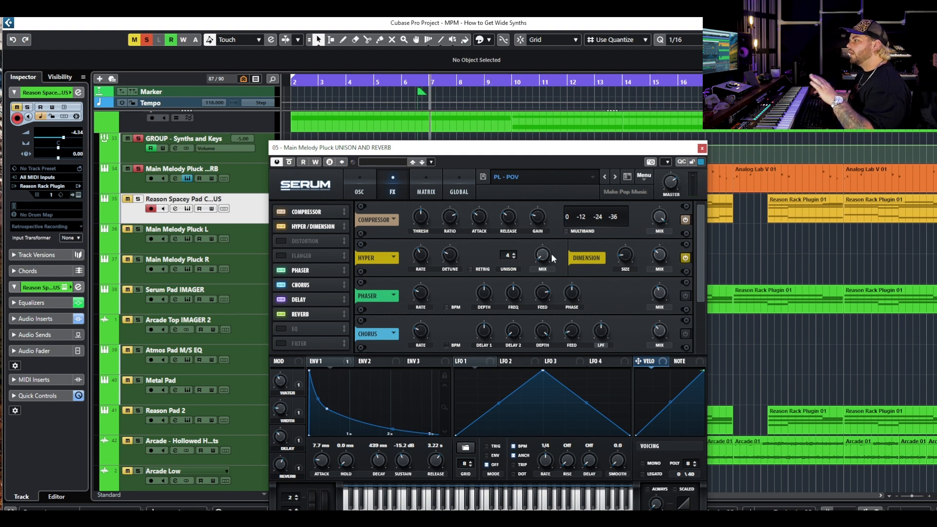
- Review Serum's oscillator unison settings and enable the Phaser and Chorus effects for the melody pluck
left_click(353, 197)
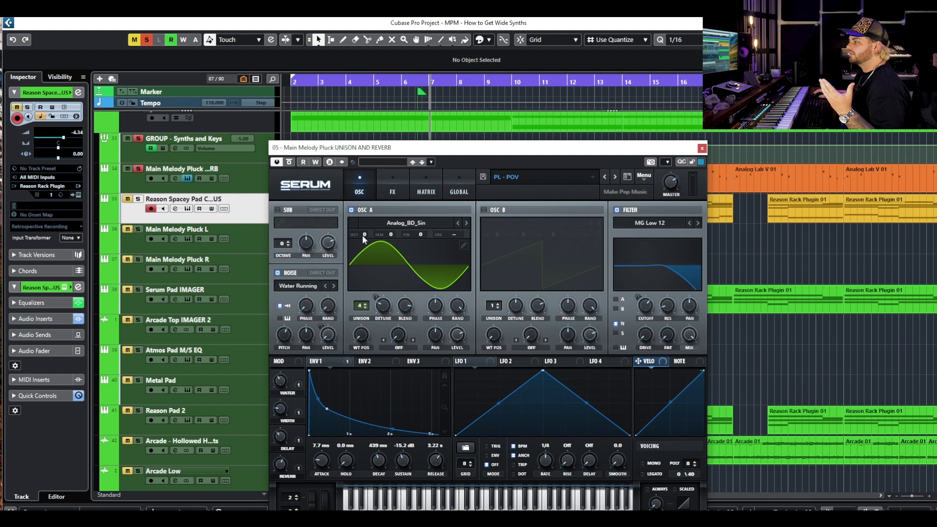
left_click(393, 189)
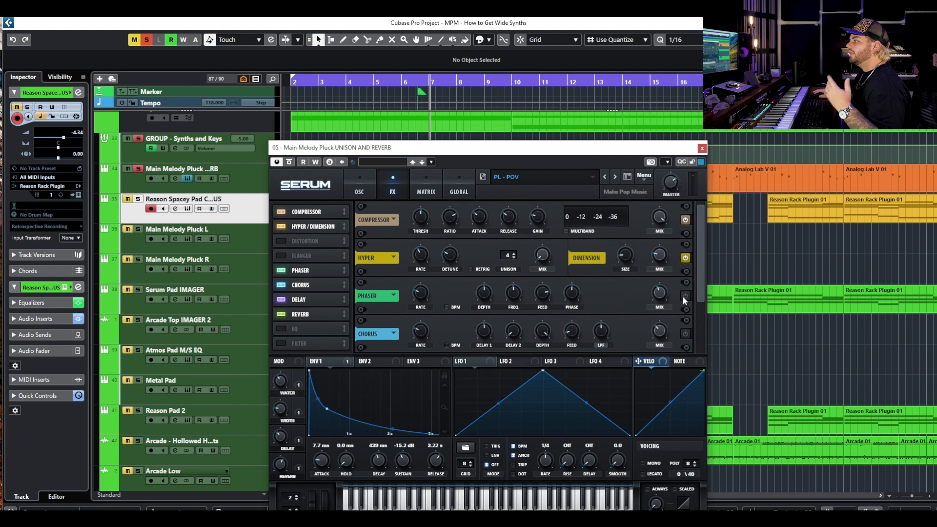
left_click(685, 335)
scroll(692, 306, "down", 3)
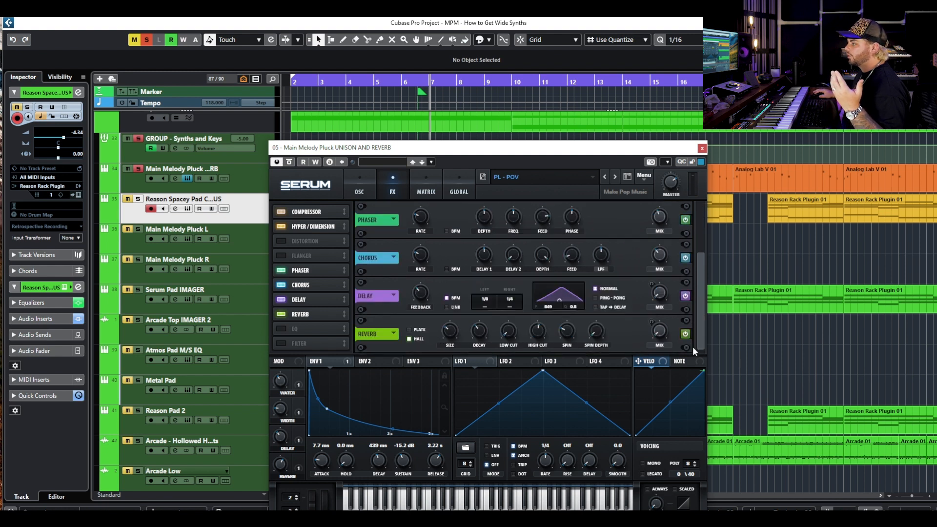
scroll(680, 261, "up", 3)
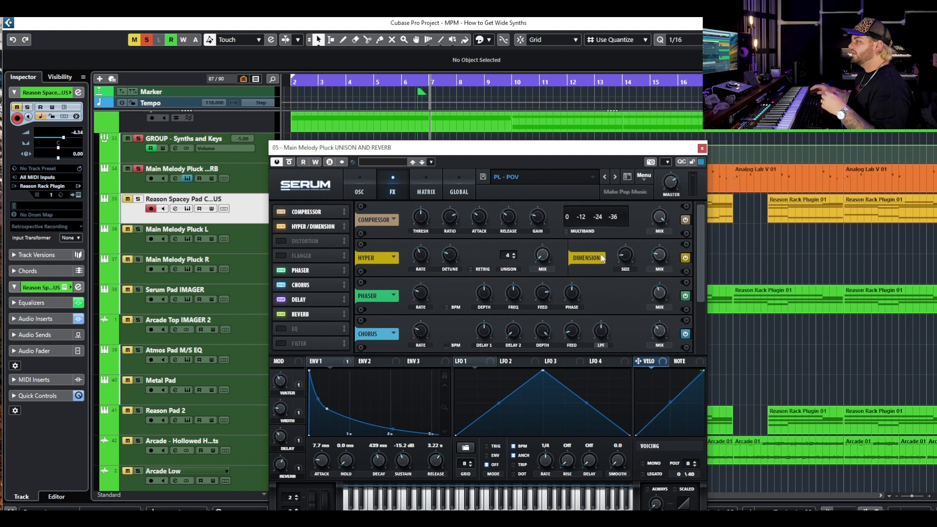
- Revisit Serum's OSC A unison setting, close Serum and play the soloed melody pluck from bar 2
left_click(347, 190)
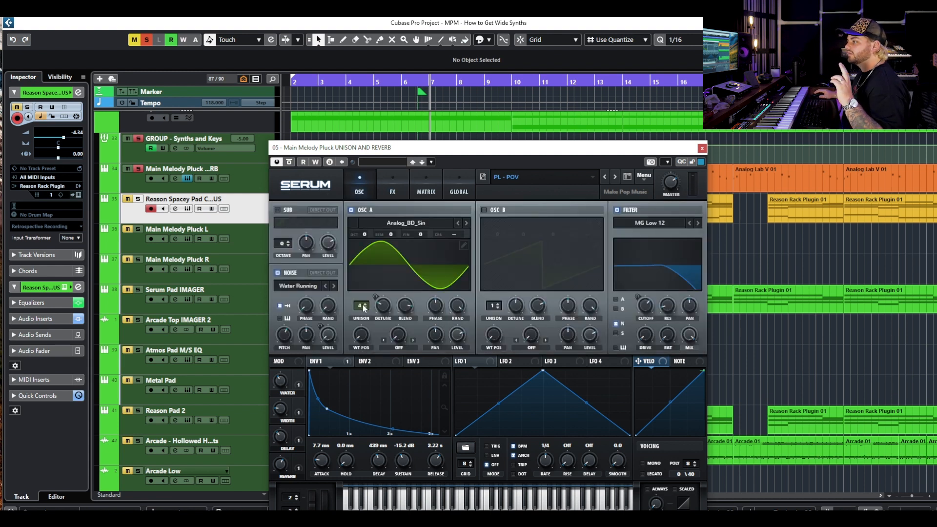
left_click(702, 148)
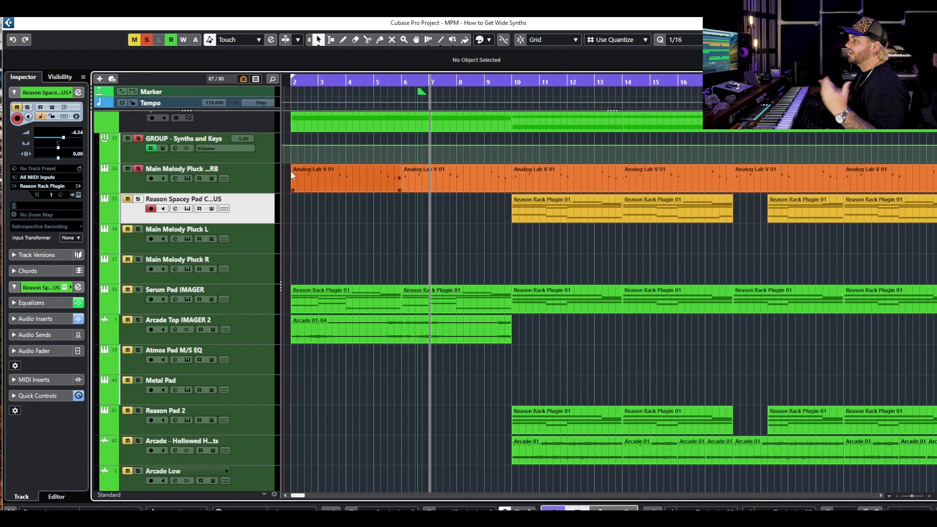
left_click(288, 81)
key("space")
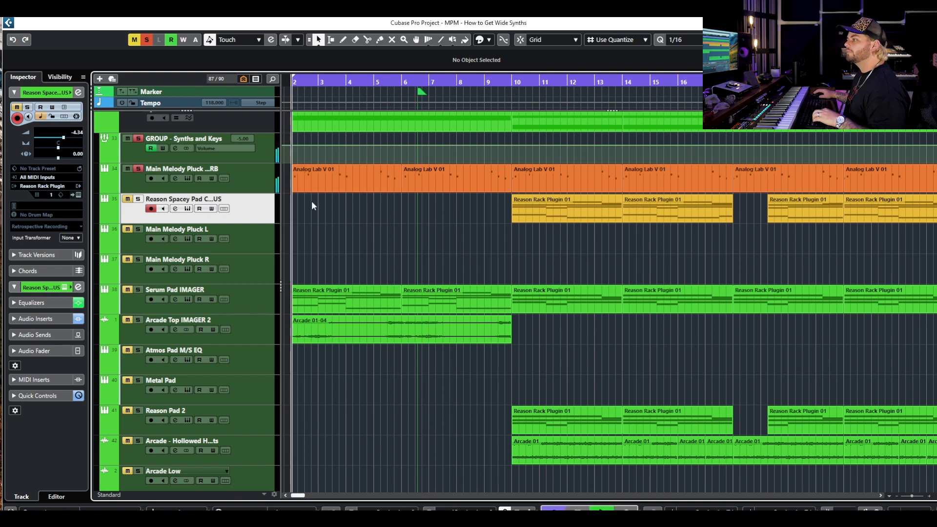
key("space")
- Unsolo the main melody pluck, solo the Reason Spacey Pad, place the playhead at bar 10 and open the pad's channel settings
left_click(139, 169)
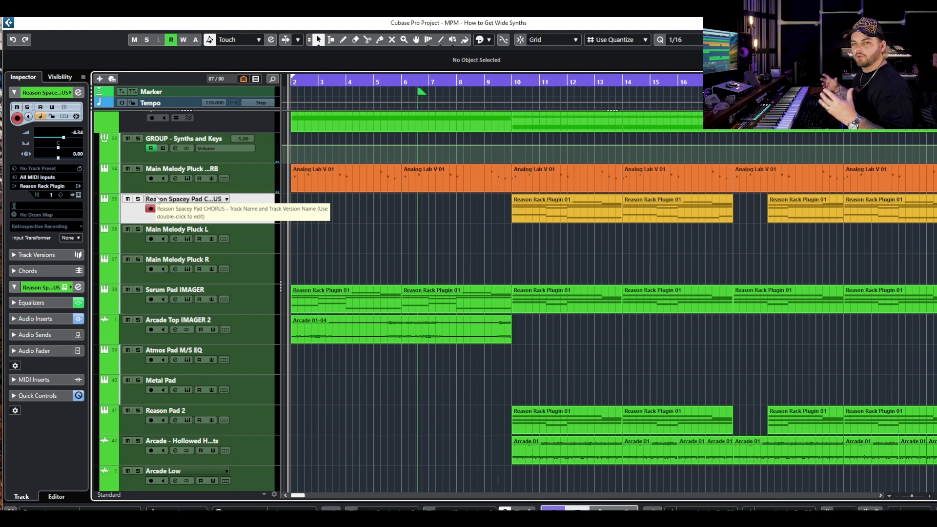
key("s")
left_click(512, 83)
left_click(175, 208)
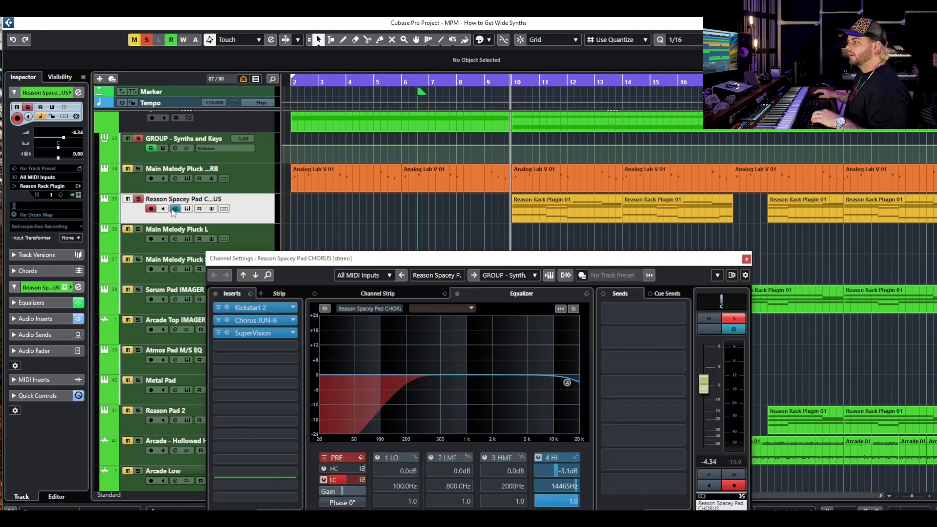
- Play the soloed Reason Spacey Pad to compare the Chorus JUN-6 insert bypassed and active, then close its channel settings and unsolo it
left_click(218, 320)
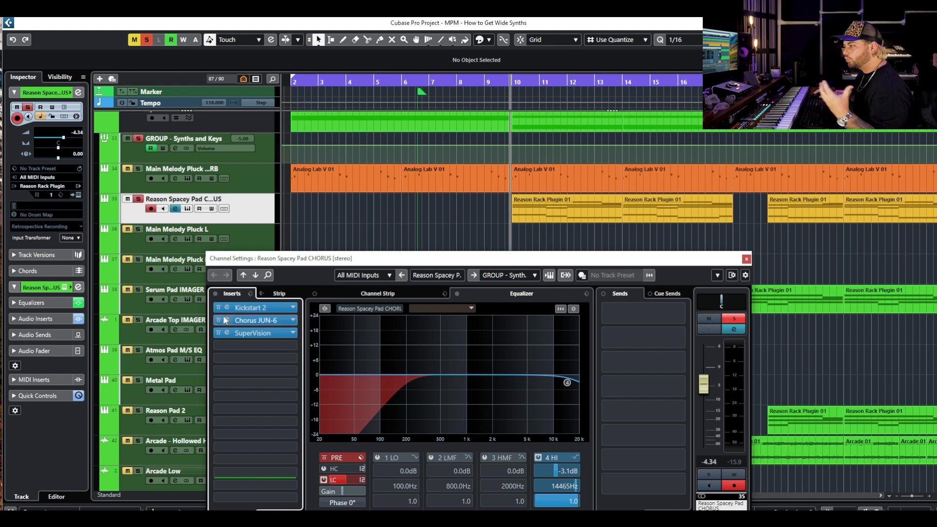
key("space")
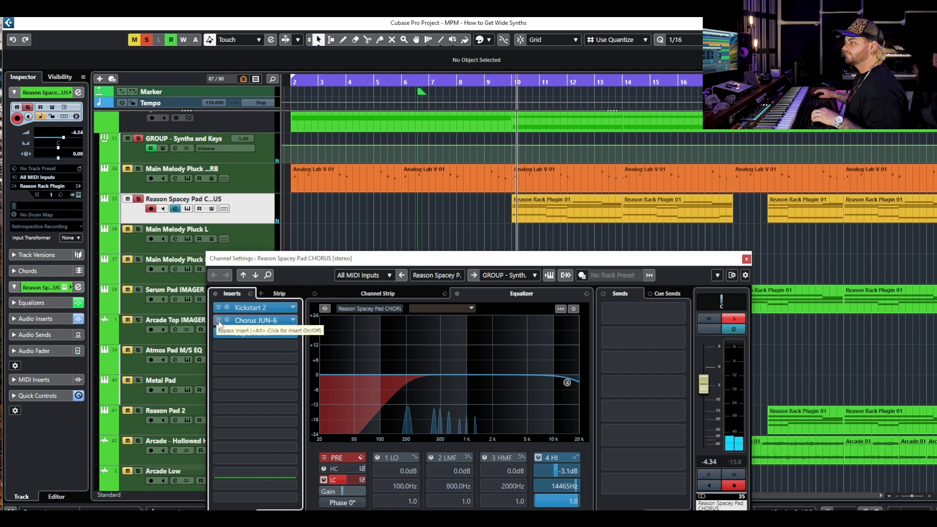
left_click(219, 322)
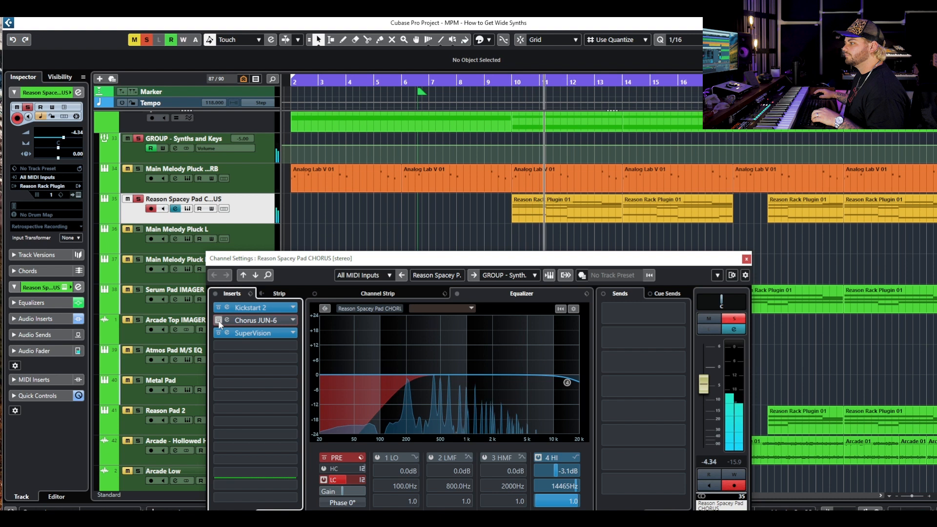
left_click(219, 321)
key("space")
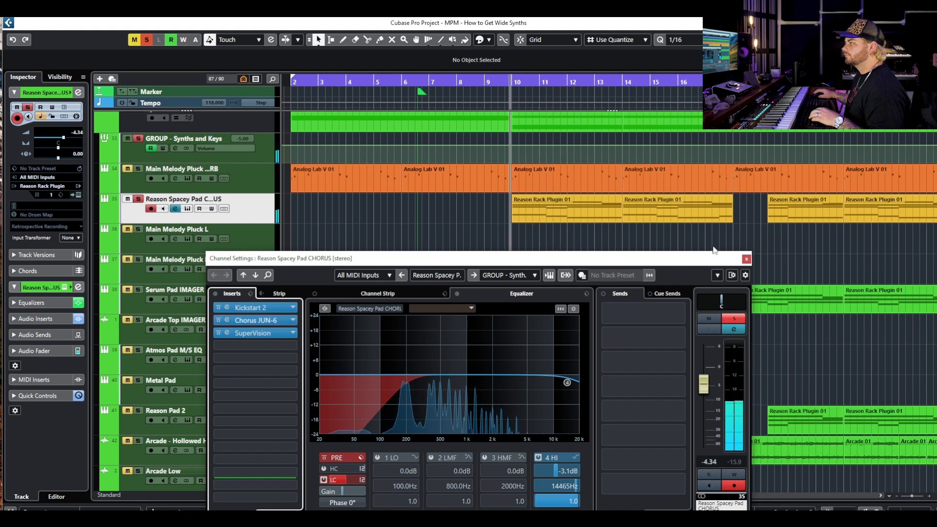
left_click(746, 260)
left_click(138, 199)
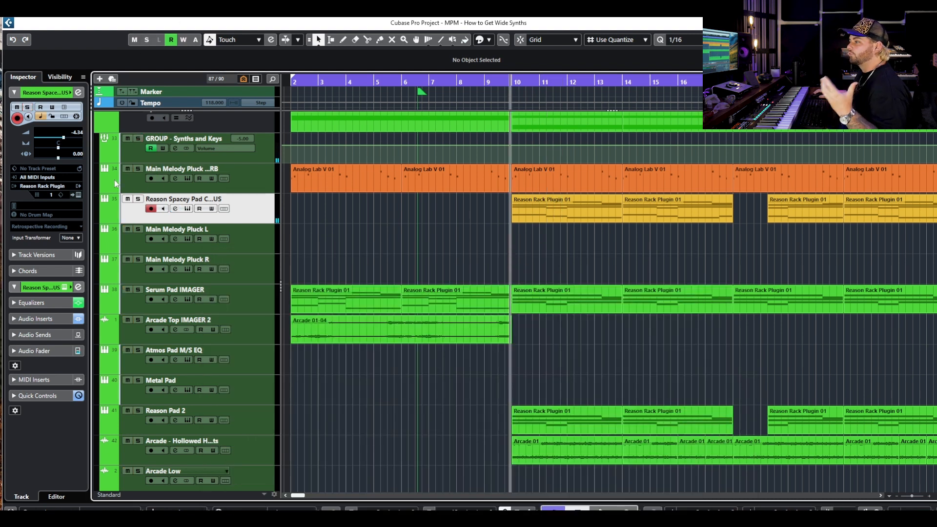
- Play the full mix from bar 10 and compare the Reason Spacey Pad with its Chorus JUN-6 insert bypassed and active
left_click(175, 208)
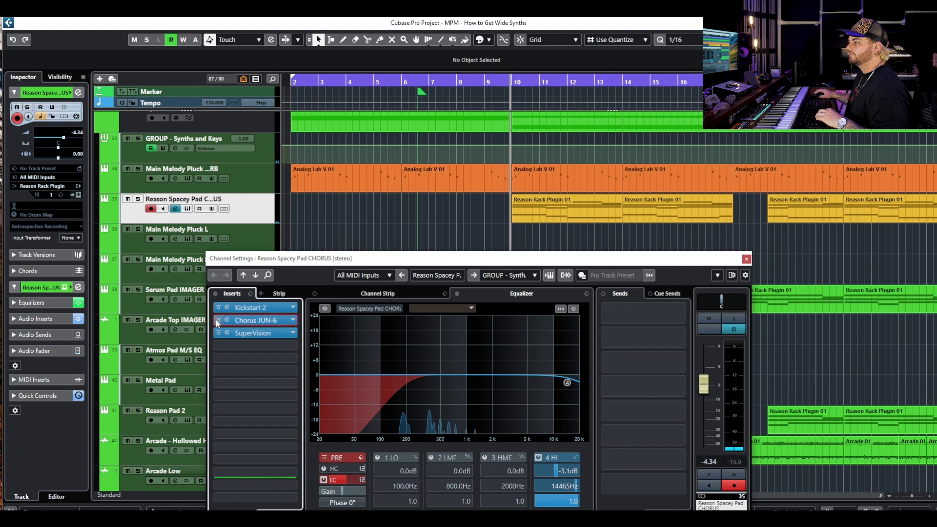
key("space")
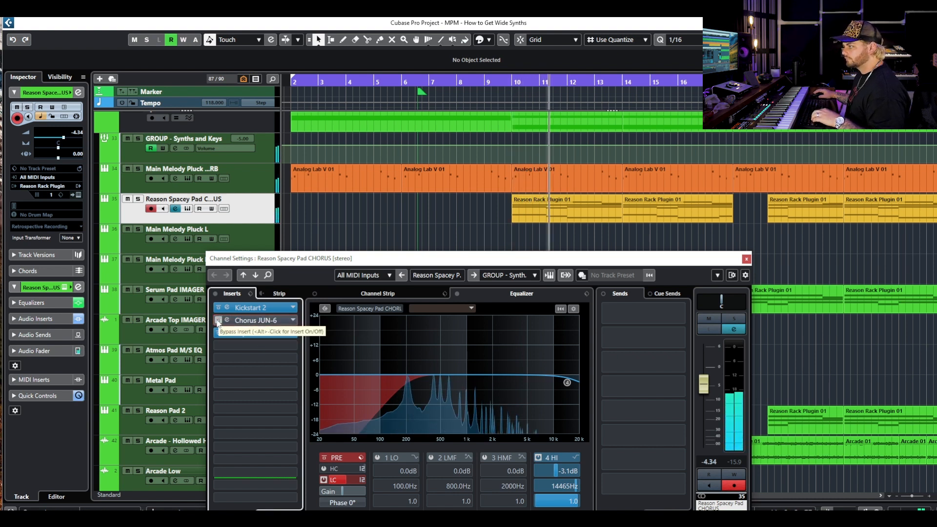
left_click(218, 320)
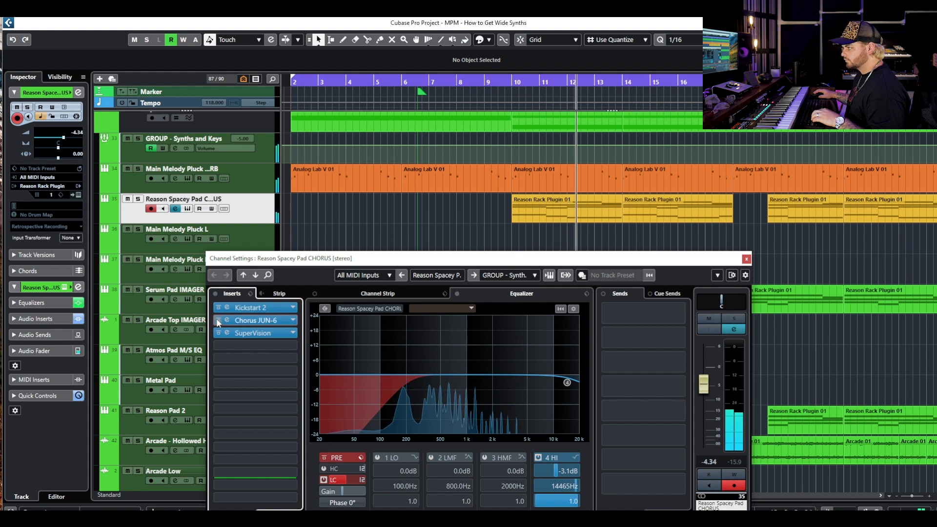
left_click(745, 258)
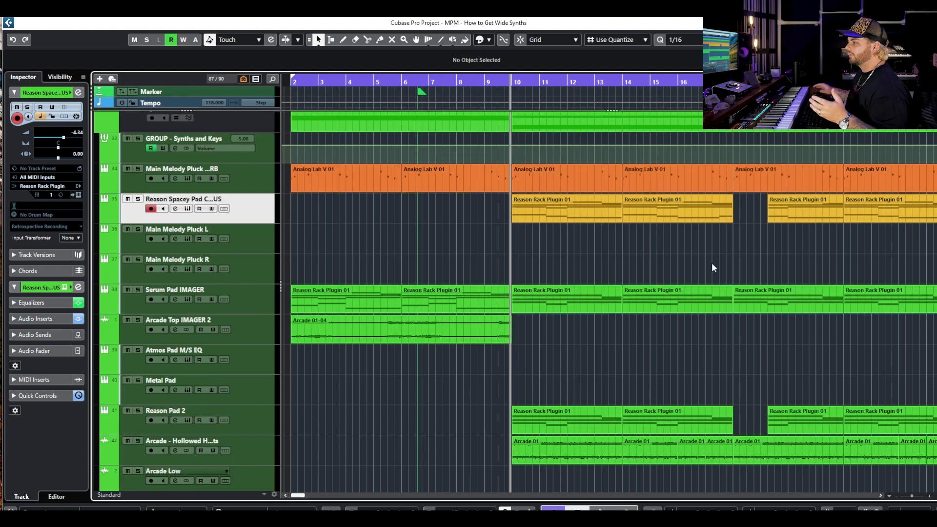
- Locate the clips on the Main Melody Pluck L and R tracks and place the playhead at their start, bar 26
key("g")
key("g")
key("g")
key("g")
left_click_drag(761, 245, 598, 260)
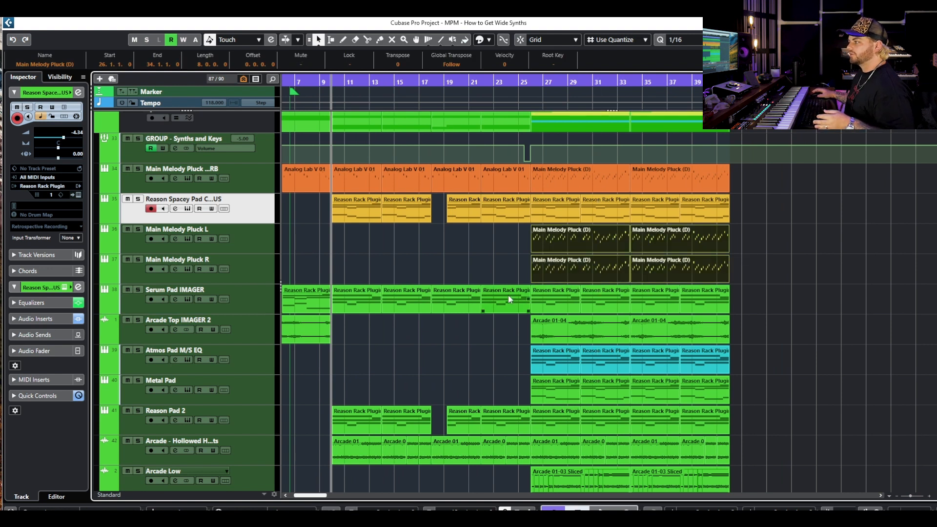
left_click(501, 259)
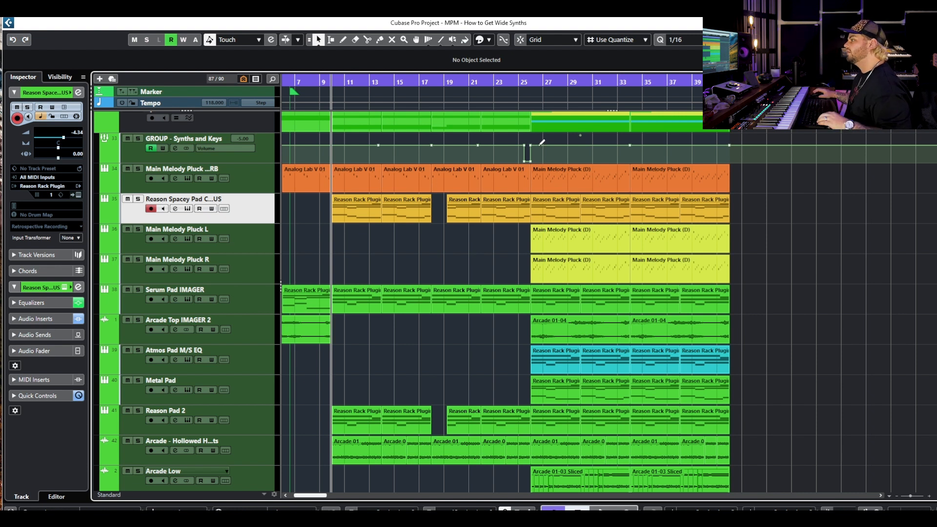
scroll(538, 211, "up", 3)
scroll(467, 86, "right", 2)
left_click(460, 83)
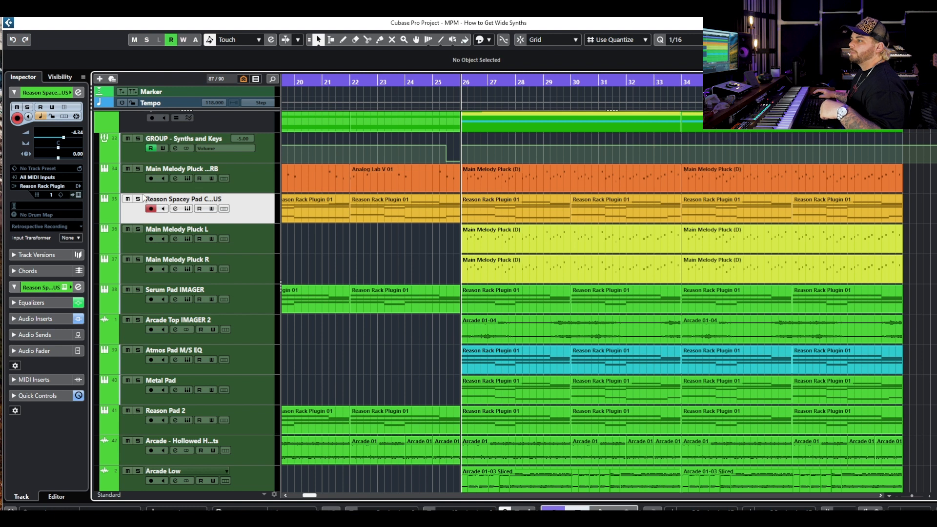
- Solo the original main melody pluck and play it from bar 26
left_click(138, 168)
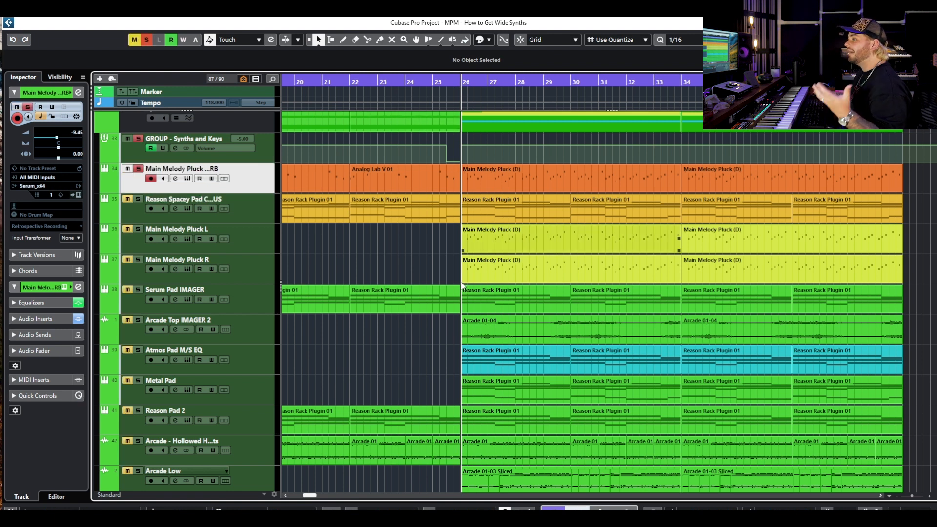
key("space")
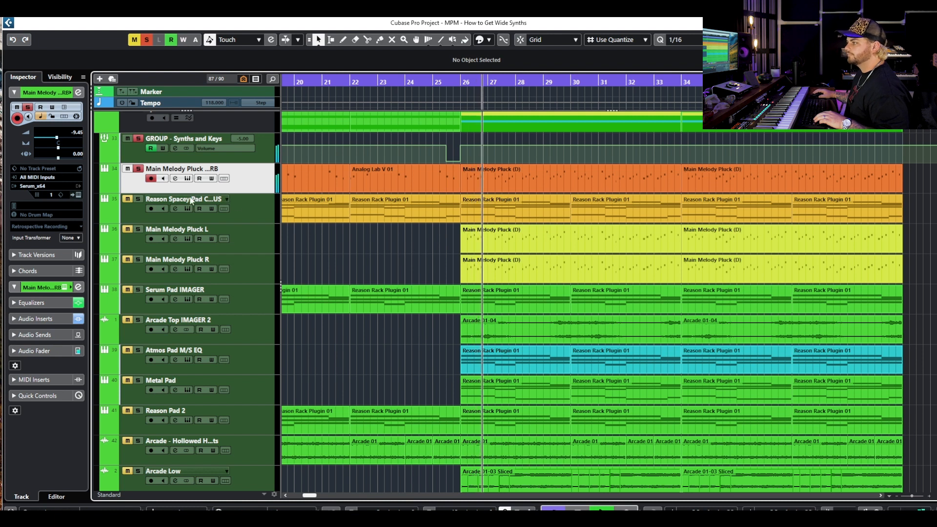
key("space")
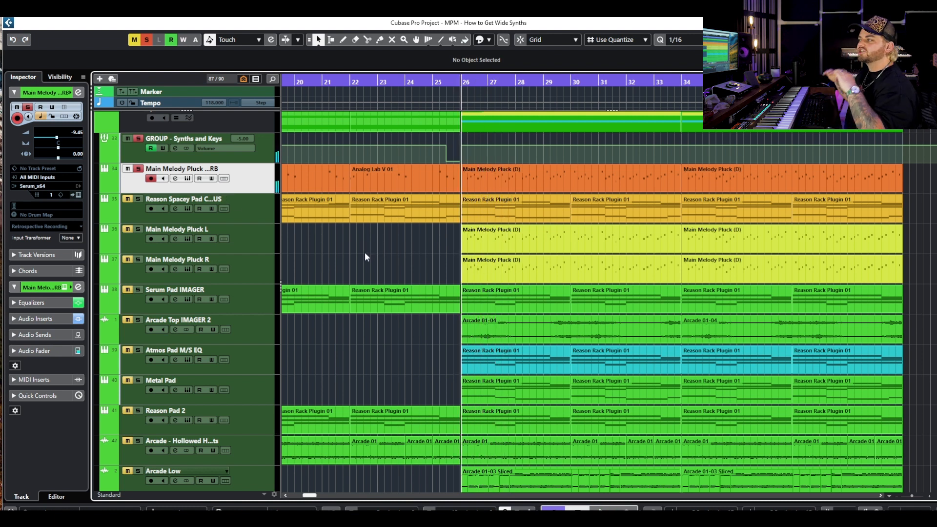
- Switch the solo from the original melody pluck to Main Melody Pluck L and R, and review the L track's channel settings
left_click(138, 168)
left_click(138, 229)
left_click(140, 258)
left_click(249, 244)
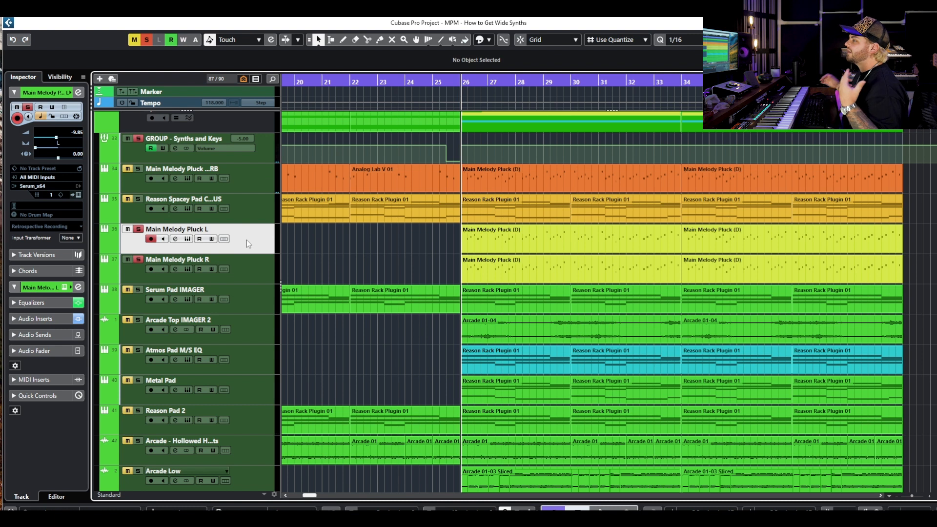
left_click(175, 239)
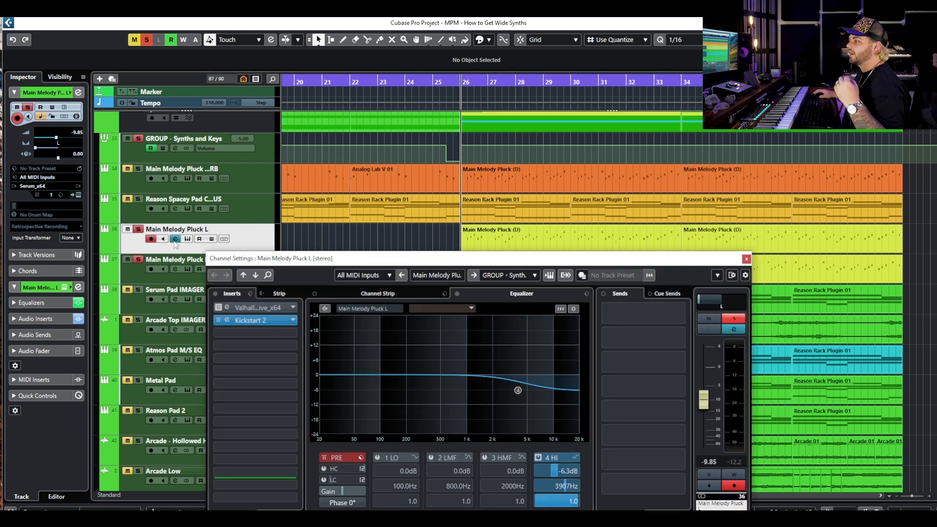
left_click(746, 258)
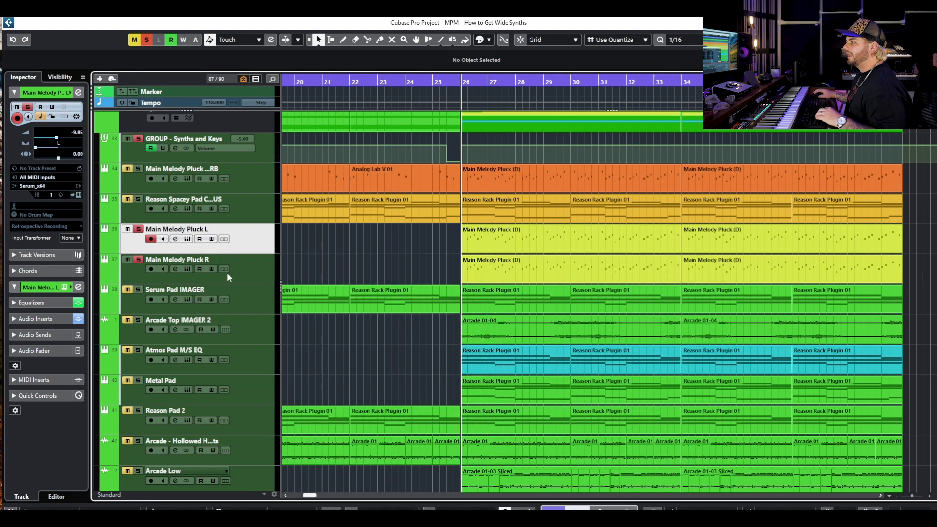
- Check the Serum preset and its preset folder on Main Melody Pluck L, then close the plugin
left_click(187, 241)
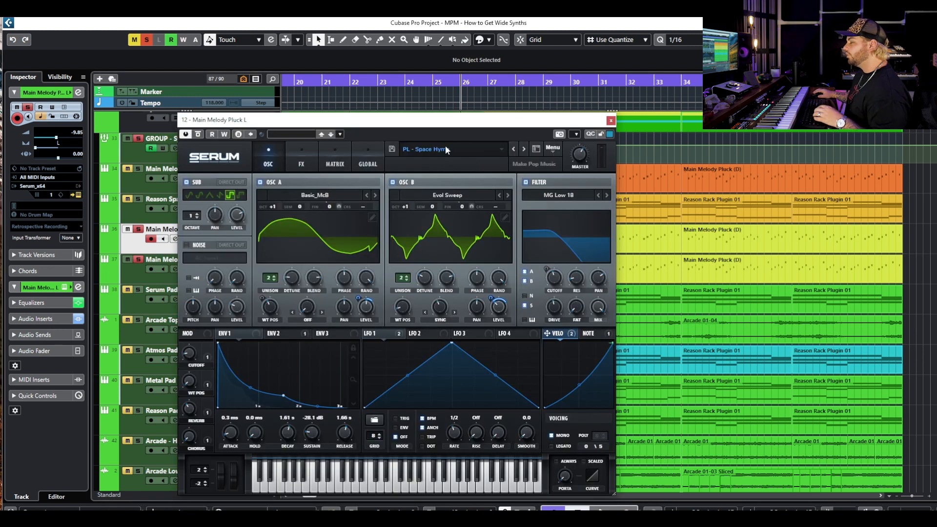
left_click(474, 148)
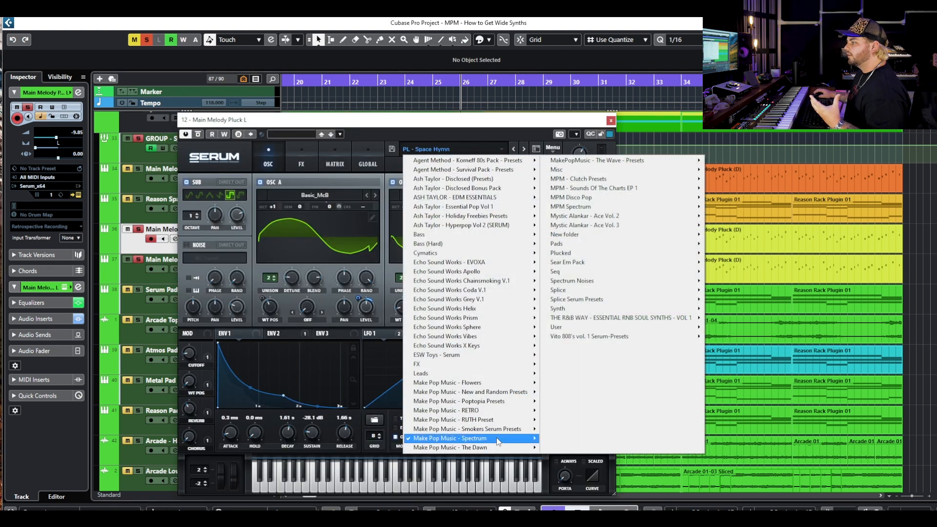
mouse_move(496, 441)
left_click(555, 131)
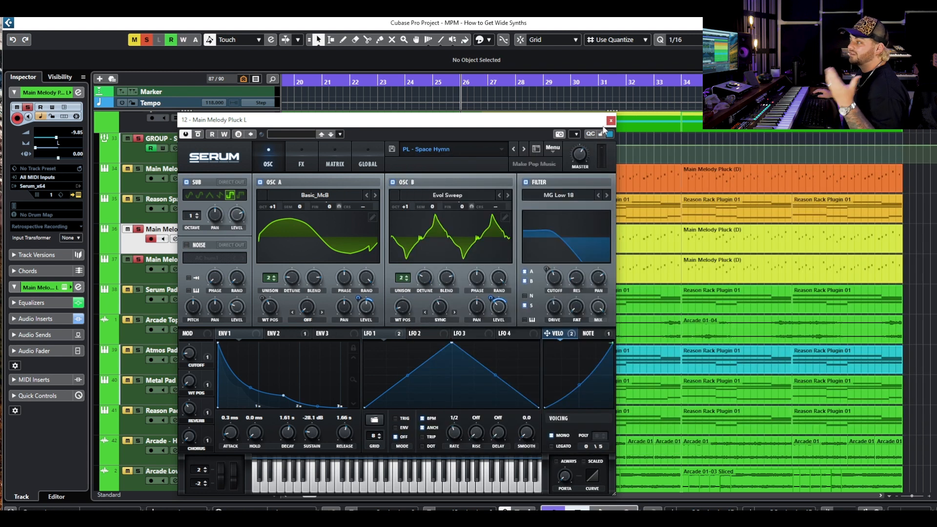
left_click(610, 120)
- Check the Serum preset and its preset folder on Main Melody Pluck R, then close the plugin
left_click(188, 269)
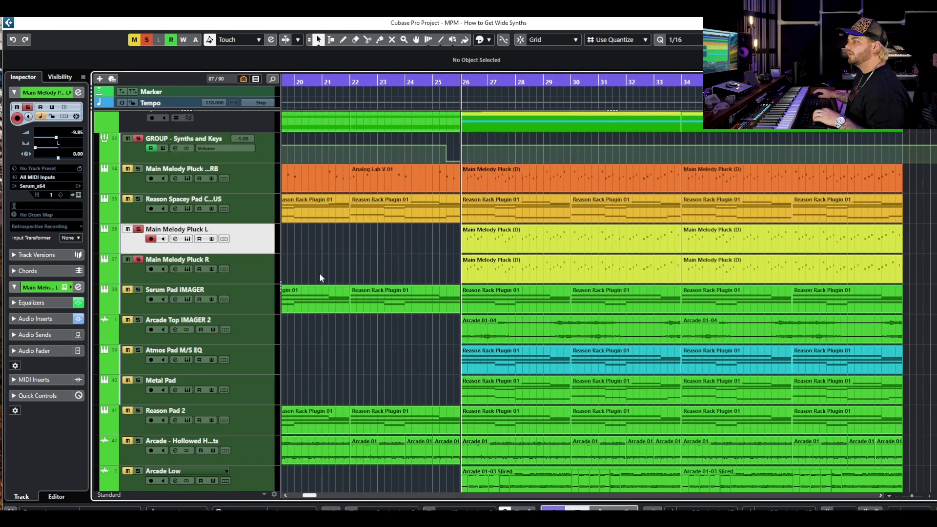
left_click(369, 165)
mouse_move(375, 363)
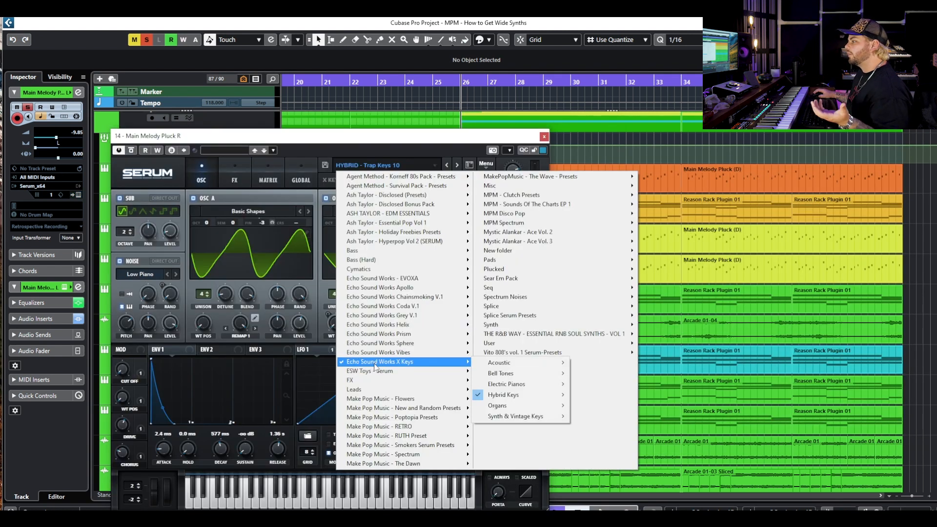
left_click(473, 146)
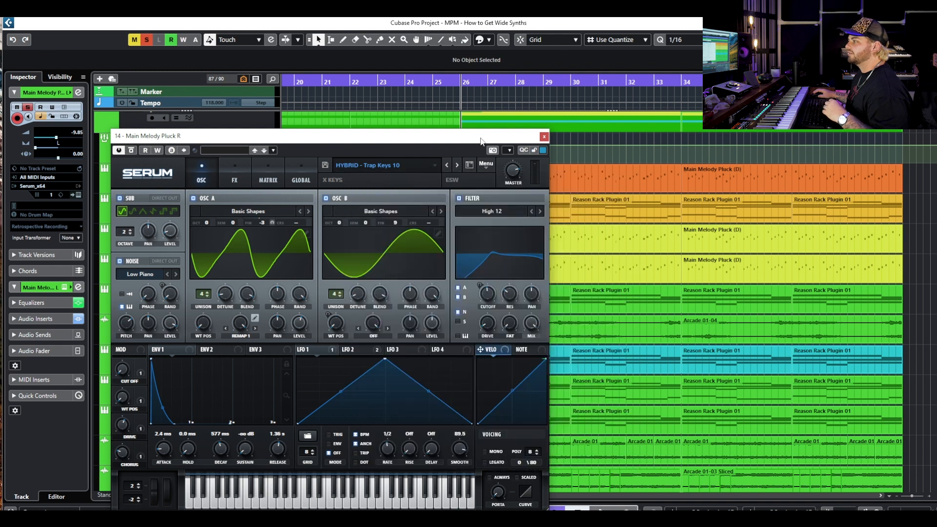
left_click(544, 137)
- Play the soloed Main Melody Pluck L and R together from bar 26 and review both tracks' pan settings
left_click(218, 268)
key("space")
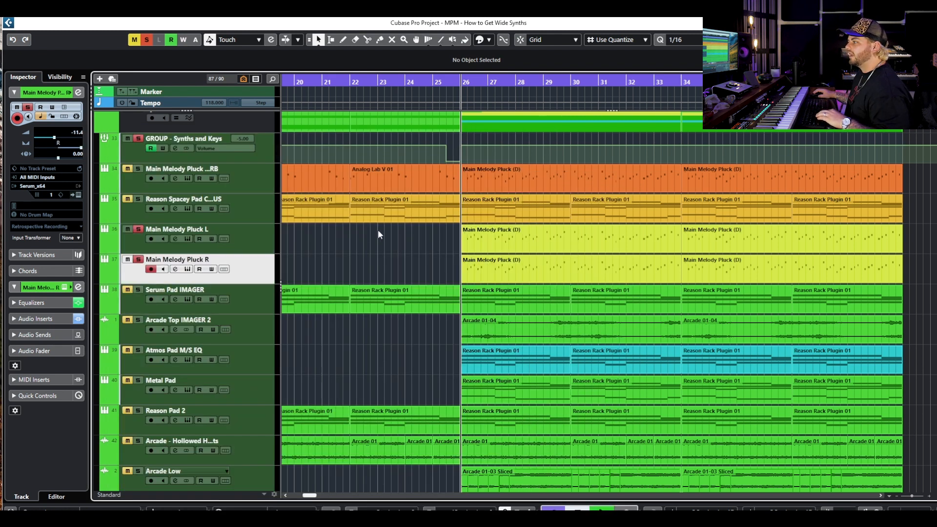
left_click(264, 243)
key("space")
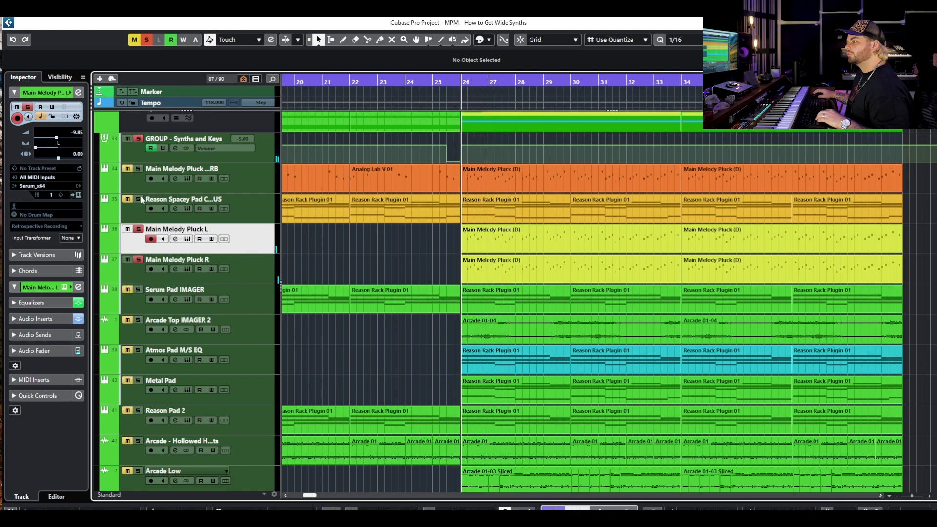
- Add the original main melody pluck to the solo alongside the L and R plucks and play from bar 26
left_click(227, 260)
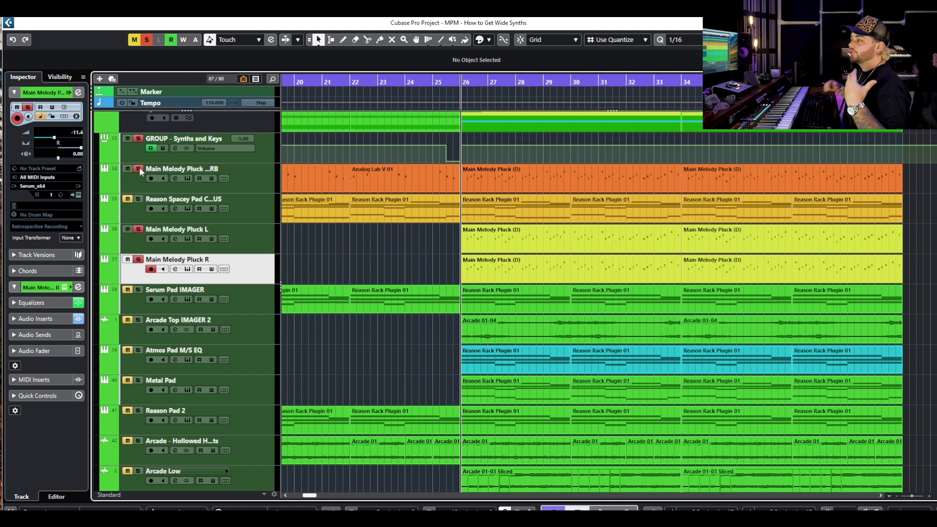
key("g")
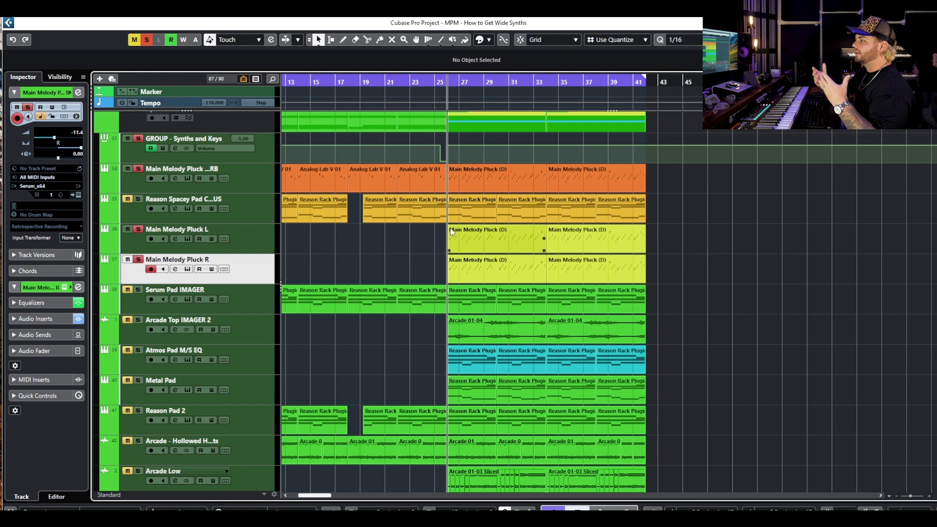
key("space")
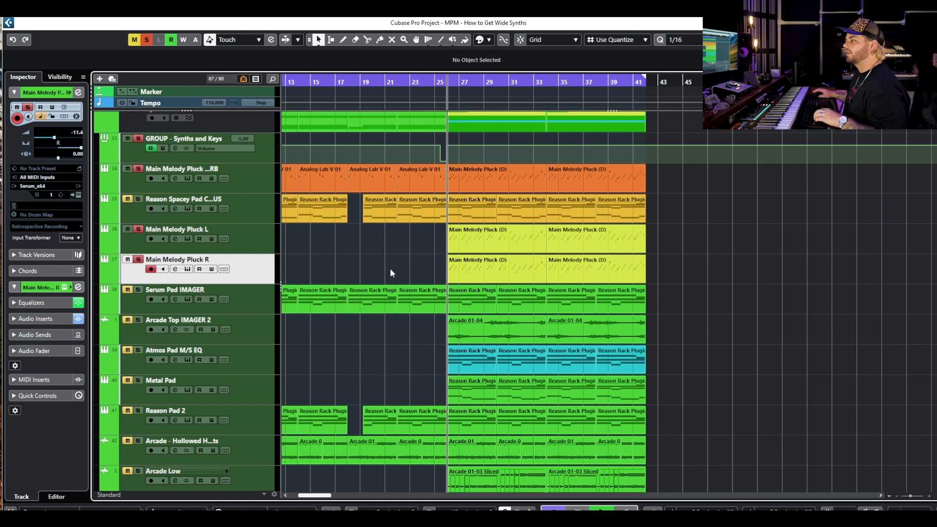
- Compare playback with the Main Melody Pluck L and R clips muted and unmuted, then clear all solos and return to bar 26
left_click_drag(374, 242, 743, 268)
key("shift+m")
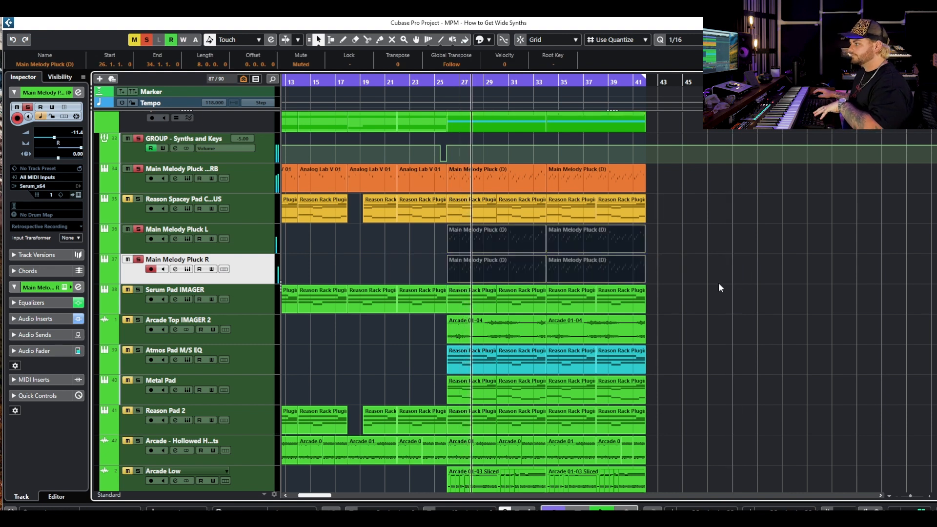
key("shift+m")
key("shift+m")
key("shift+m")
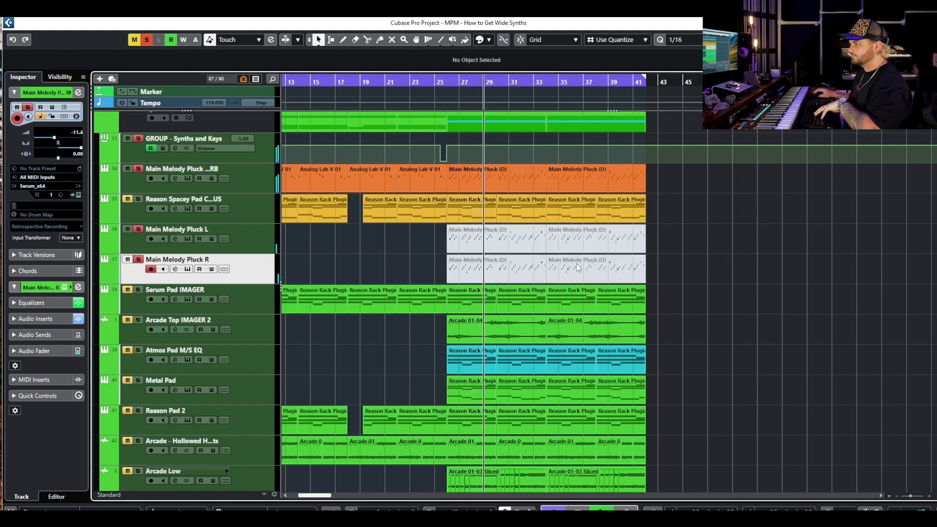
key("h")
key("h")
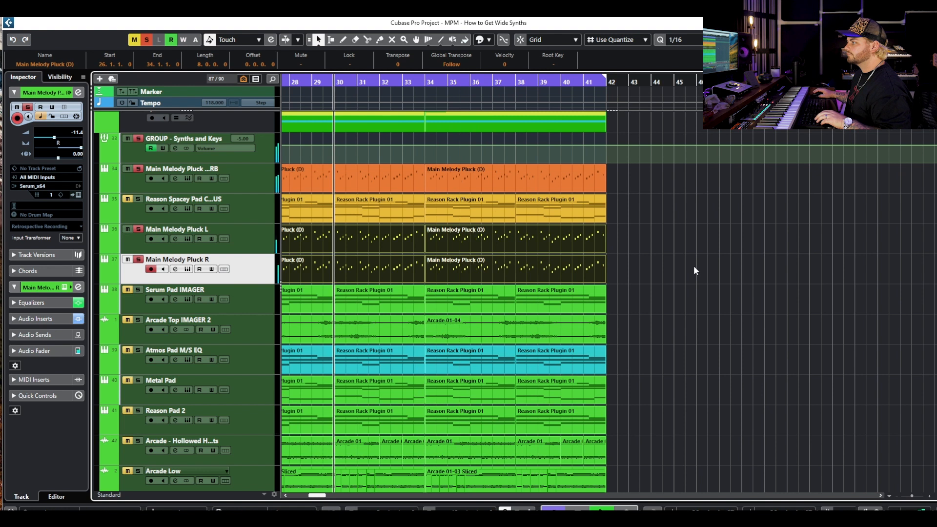
key("g")
key("g")
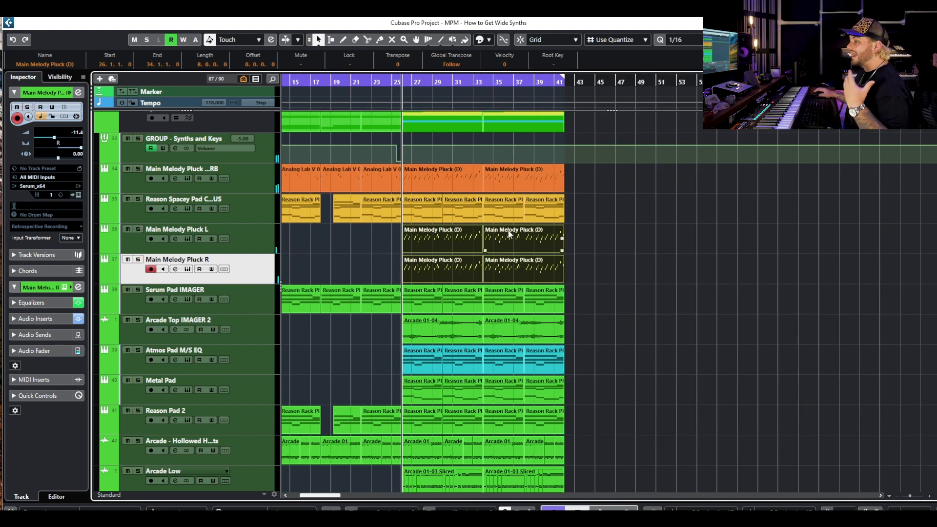
- Compare the full mix from bar 26 with the Main Melody Pluck L and R clips muted and unmuted
left_click_drag(361, 242, 612, 264)
key("shift+m")
left_click(603, 268)
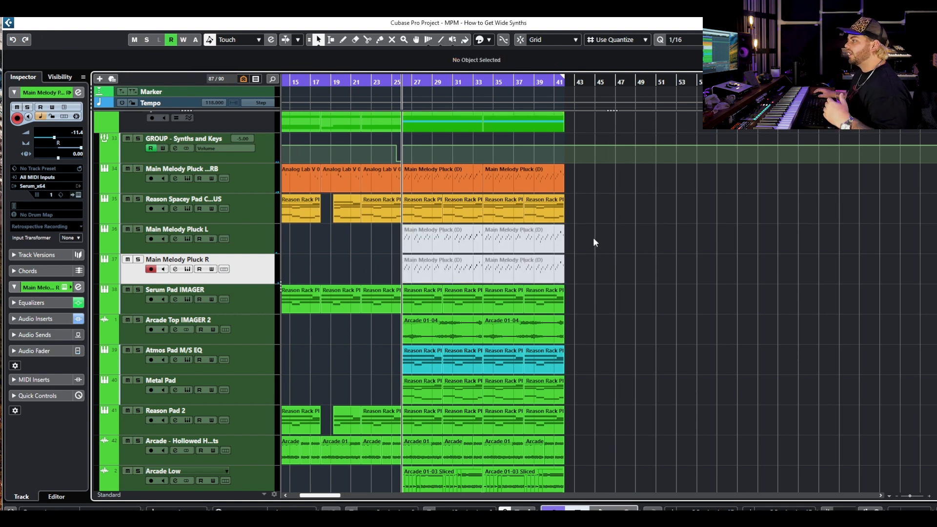
key("space")
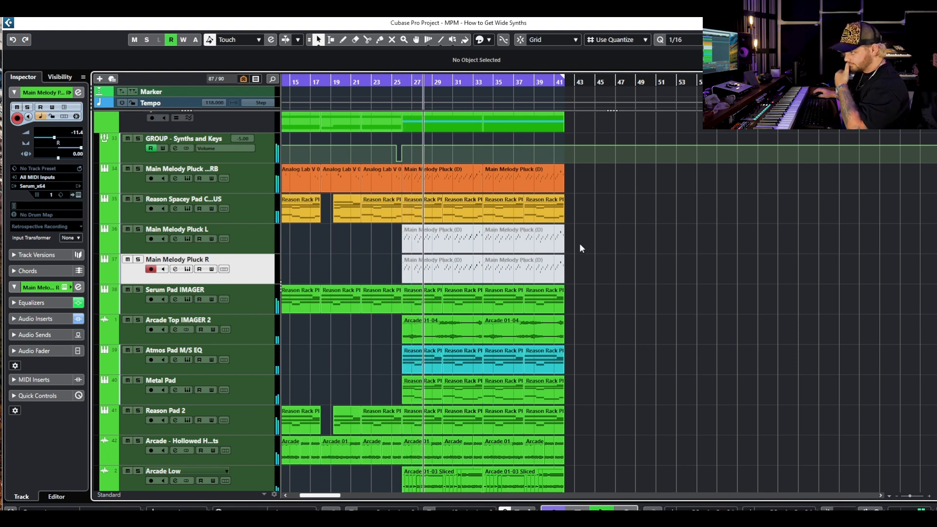
left_click_drag(589, 238, 399, 270)
key("shift+u")
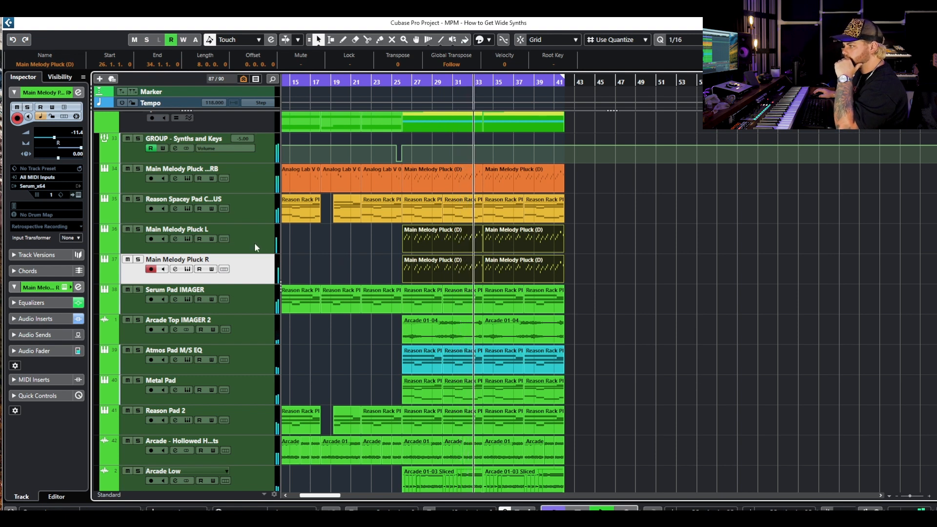
left_click(342, 247)
key("space")
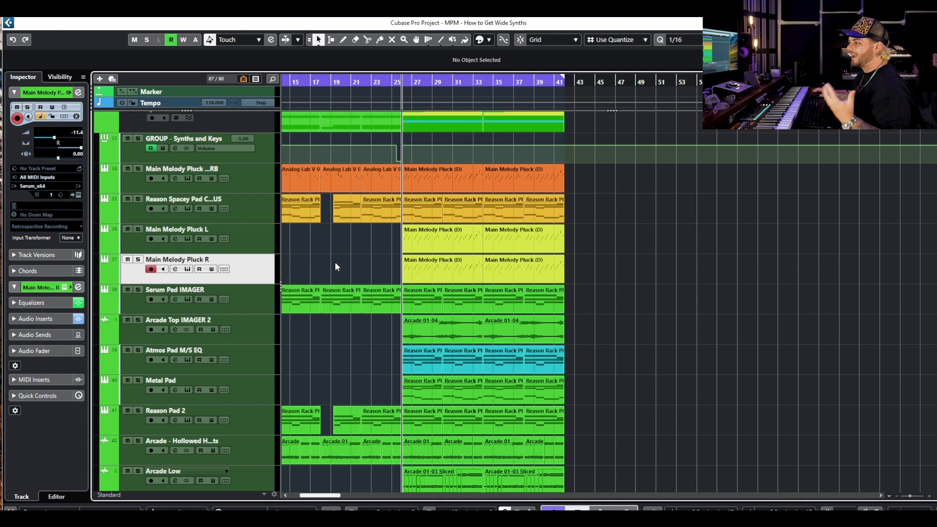
- Solo the Serum Pad IMAGER track and open its channel settings, placing the window below the pad's clips
scroll(342, 266, "left", 5)
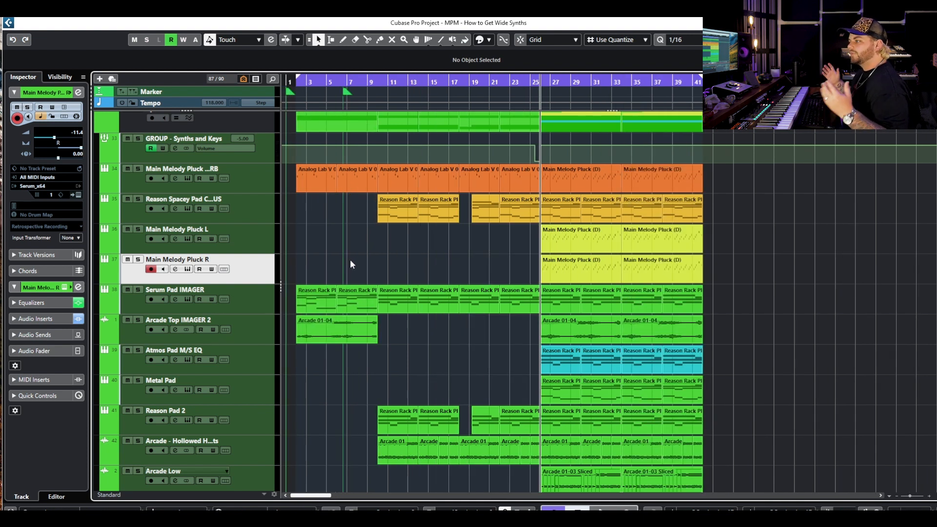
key("Up")
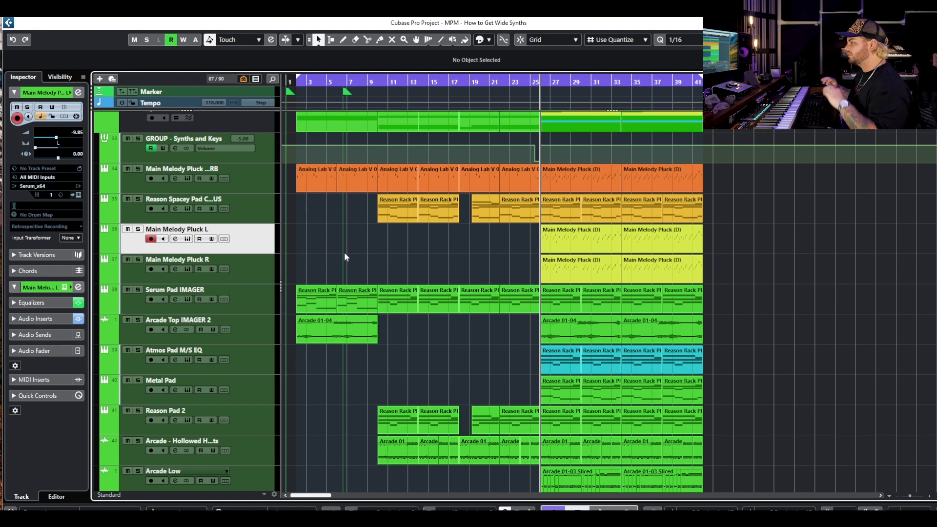
left_click(141, 291)
left_click(175, 299)
left_click_drag(330, 258, 361, 327)
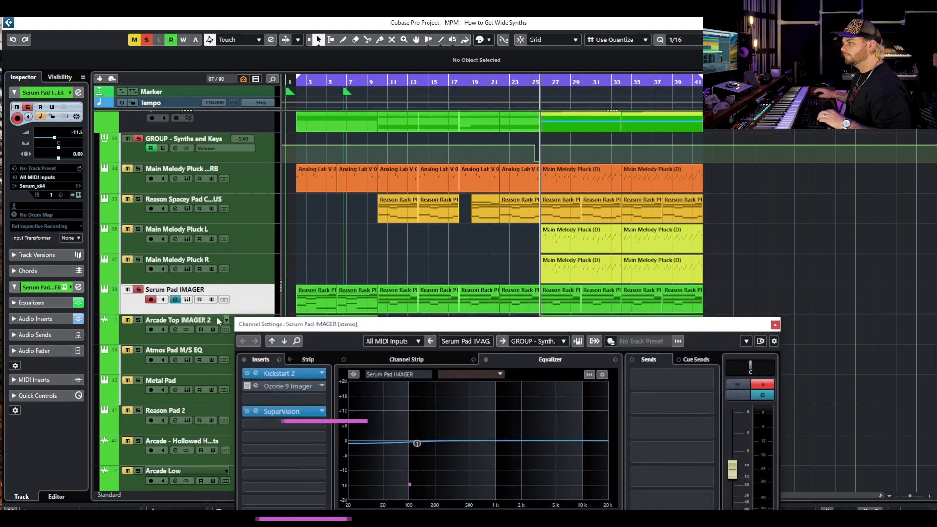
- Check the Serum preset on Serum Pad IMAGER and its Poptopia Presets PAD folder, then close the plugin
left_click(188, 299)
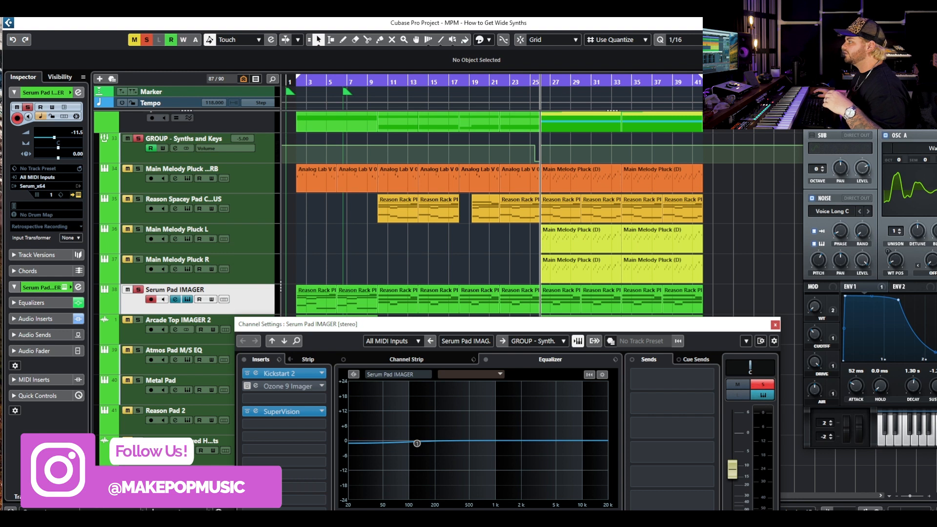
left_click_drag(918, 148, 309, 98)
left_click(446, 125)
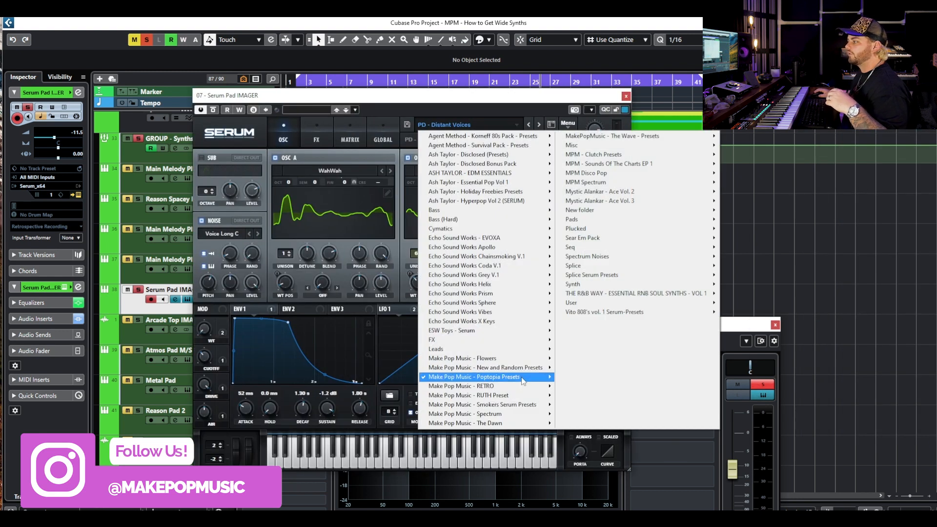
left_click(466, 128)
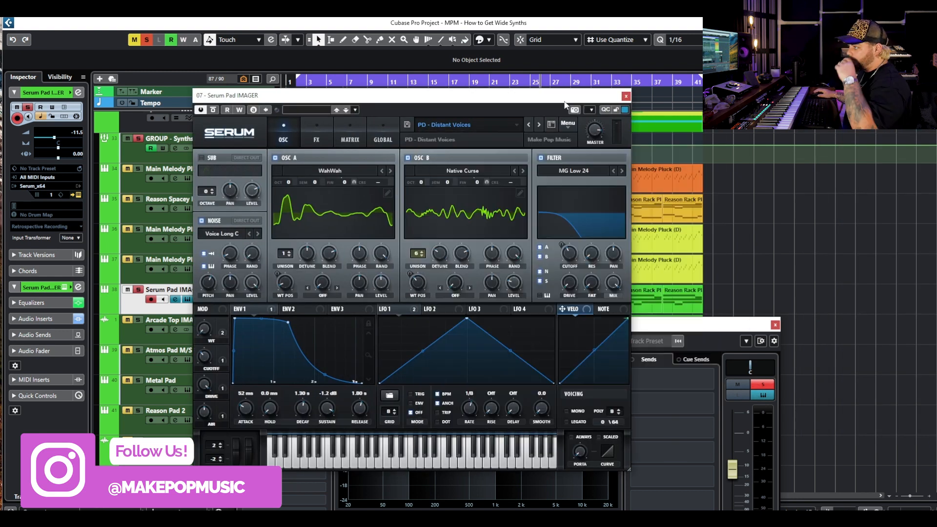
left_click(467, 127)
mouse_move(506, 380)
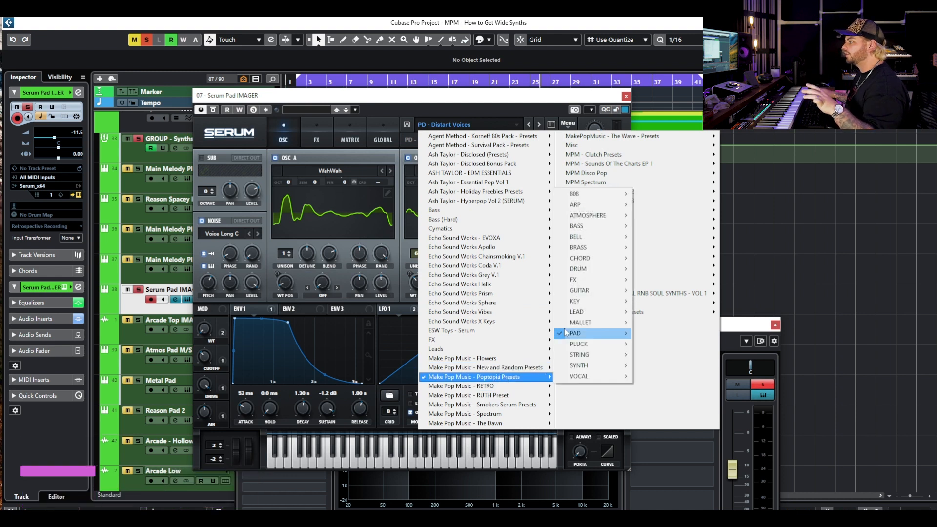
mouse_move(579, 334)
left_click(668, 334)
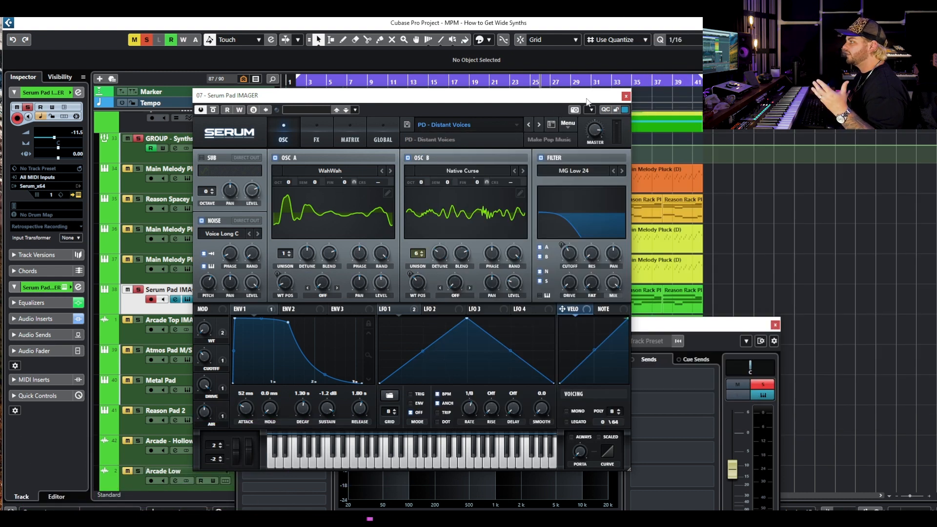
left_click(626, 96)
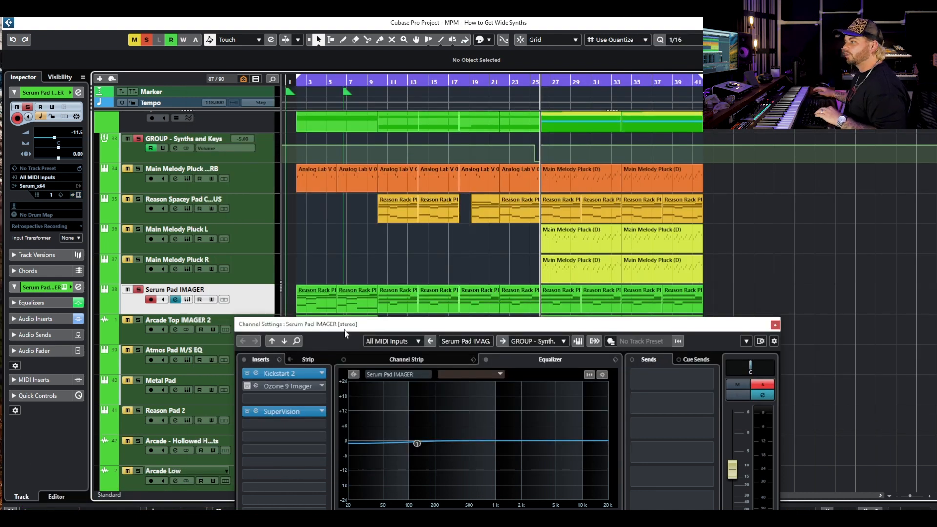
- Play the soloed Serum Pad from bar 26 and examine its stereo spread in SuperVision, then close the analyzer
key("space")
left_click(275, 412)
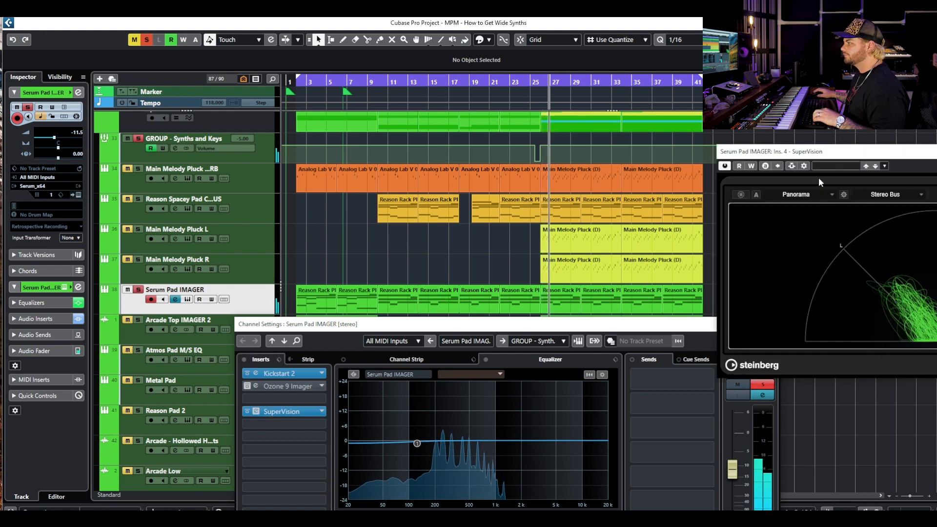
left_click_drag(814, 151, 258, 154)
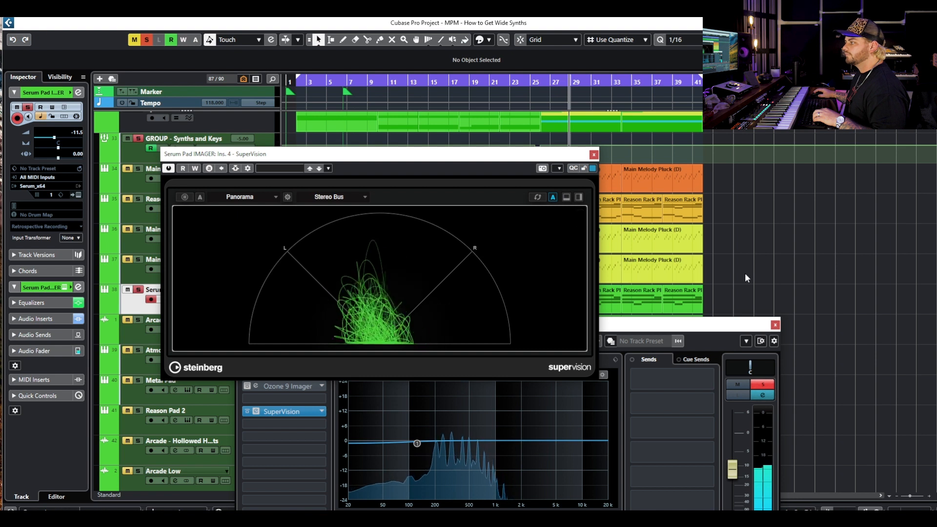
key("space")
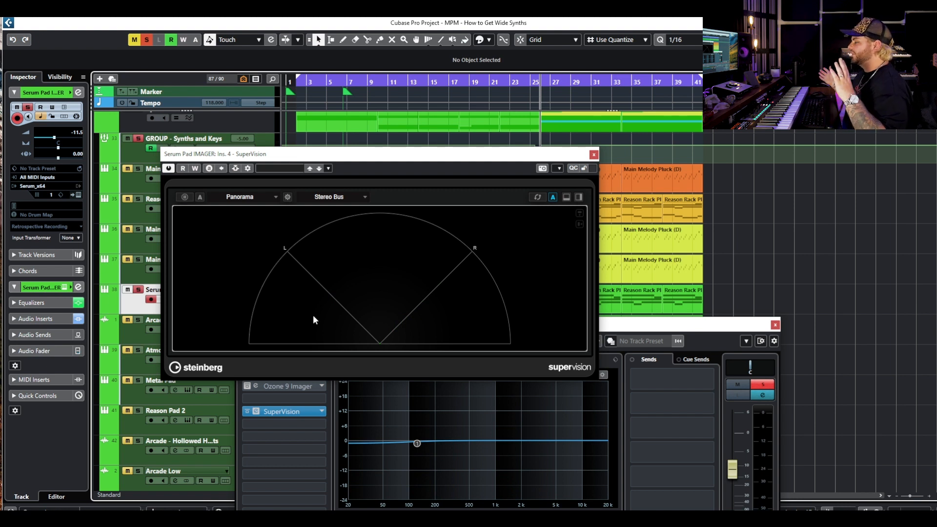
left_click(594, 155)
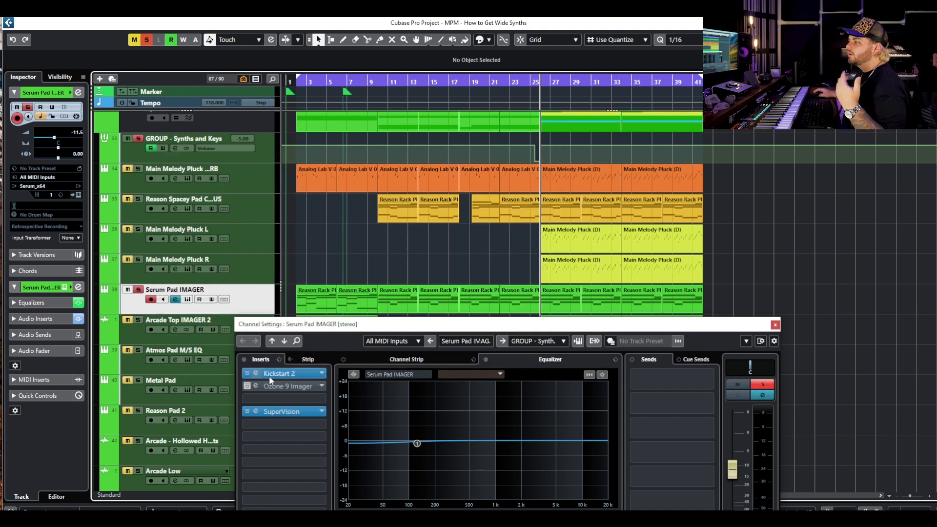
- Activate the Ozone 9 Imager insert on Serum Pad IMAGER and compare playback with it bypassed and engaged
left_click(255, 386)
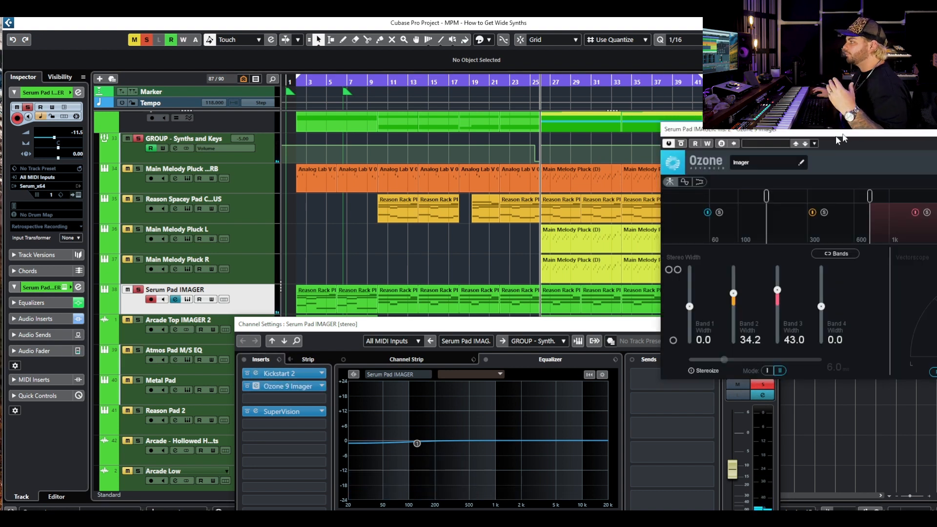
left_click_drag(843, 131, 345, 165)
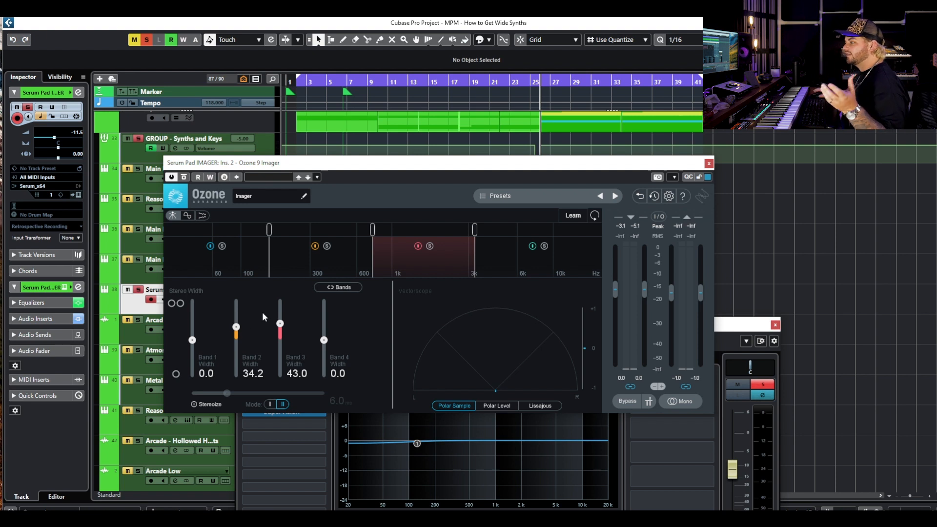
left_click(183, 176)
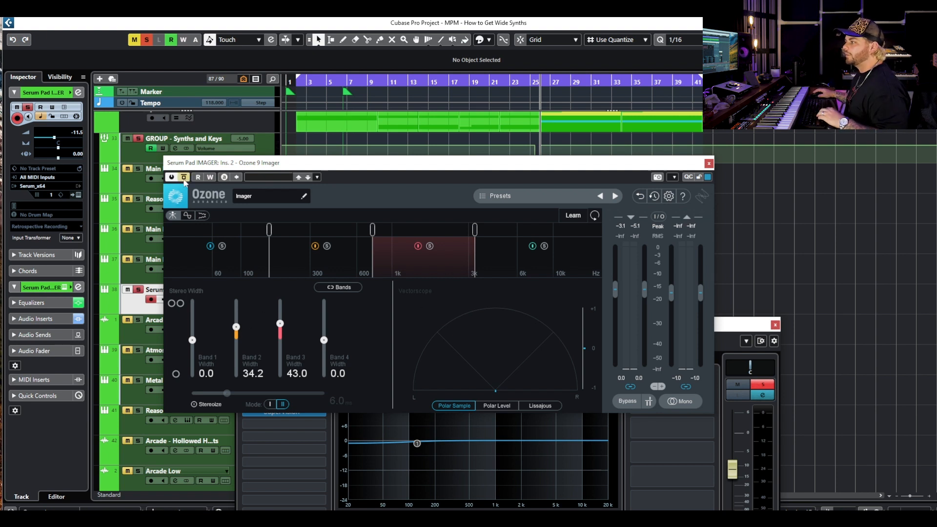
key("space")
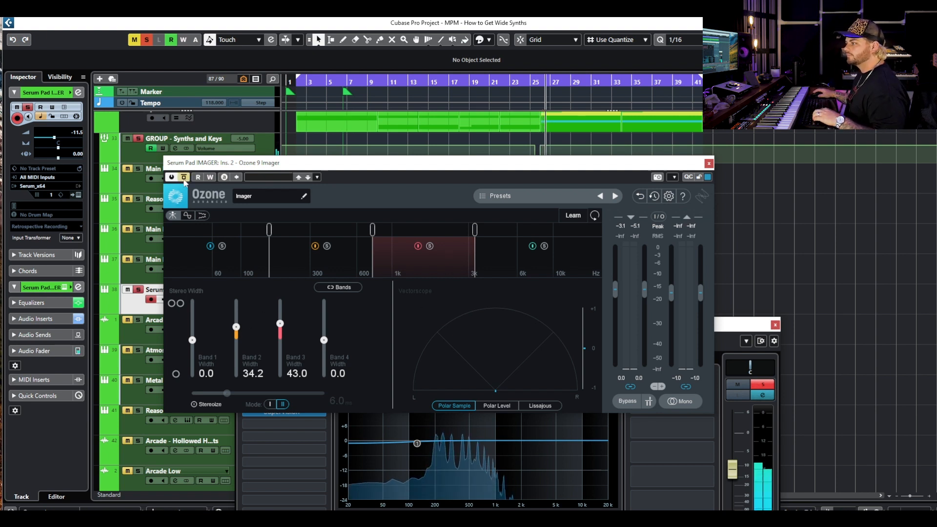
left_click(183, 177)
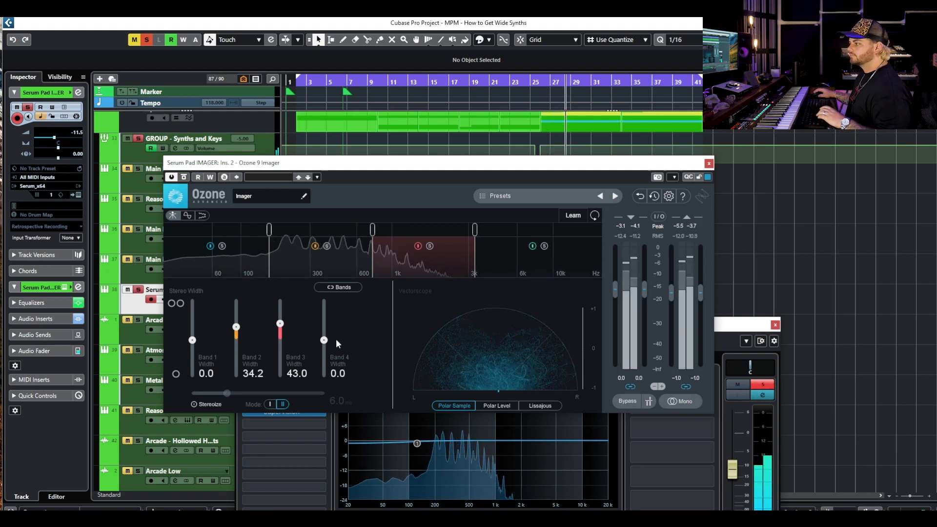
key("space")
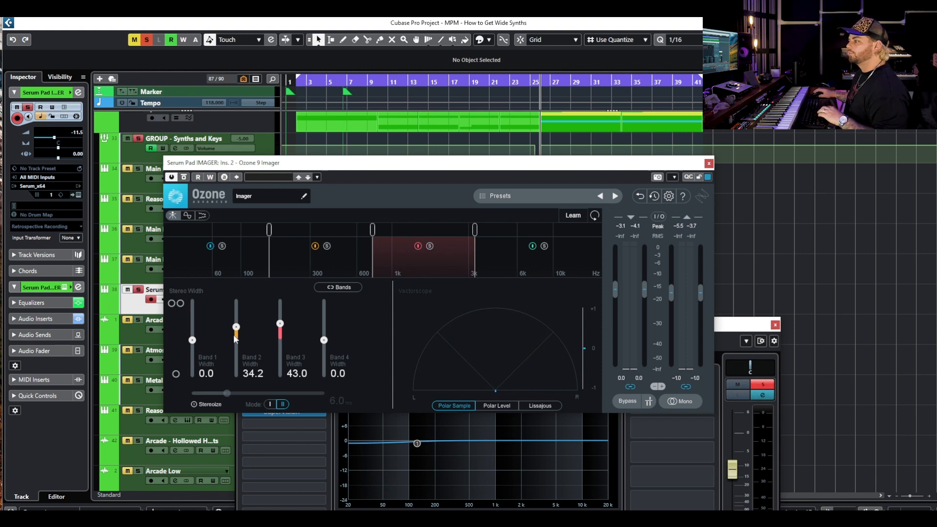
- Push the Imager's Band 2 and Band 3 widths to 100 while the pad plays
key("space")
left_click_drag(236, 339, 237, 299)
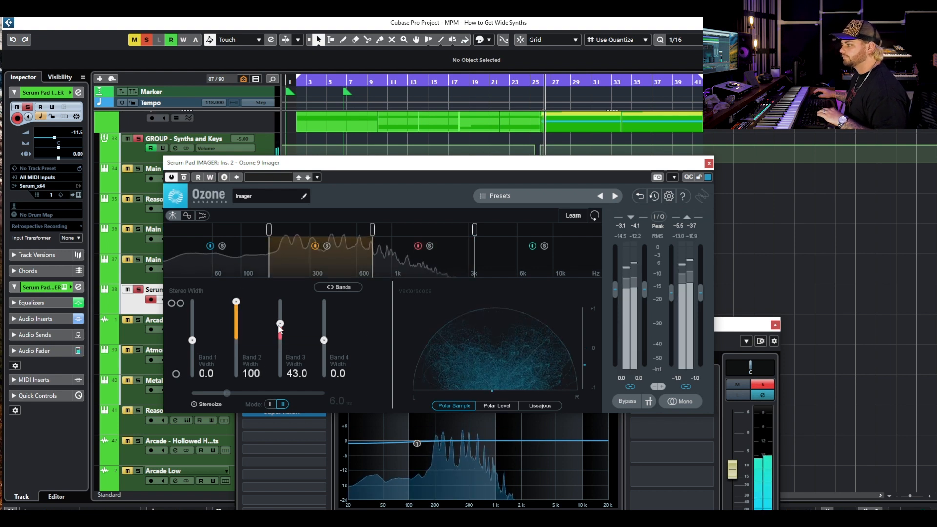
left_click_drag(280, 324, 280, 300)
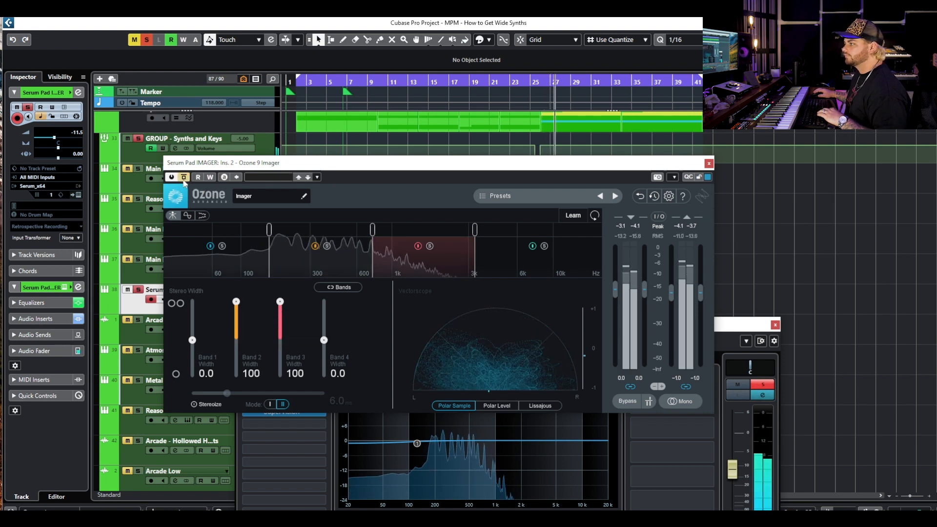
- Reduce the Imager's stereo widths to 36.7 for Band 2 and 26.6 for Band 3
left_click_drag(236, 301, 244, 329)
left_click_drag(280, 301, 279, 334)
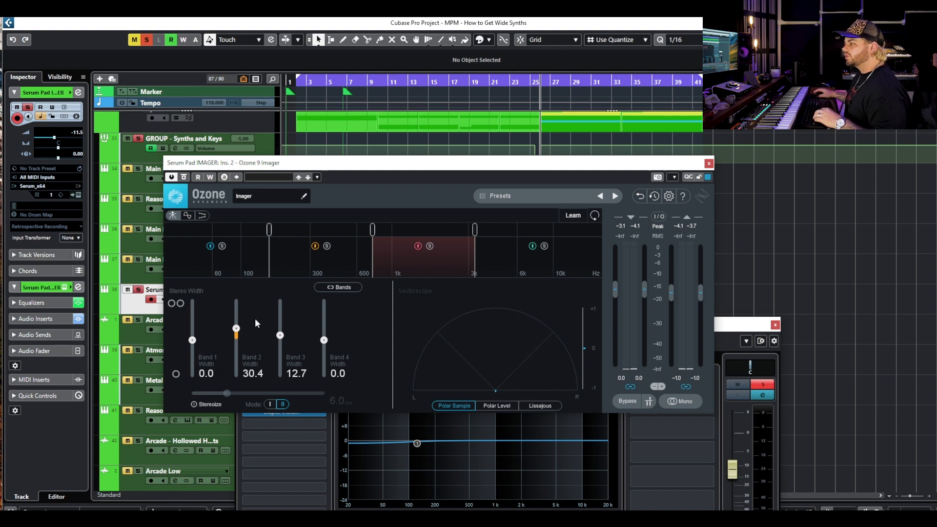
left_click_drag(236, 330, 280, 332)
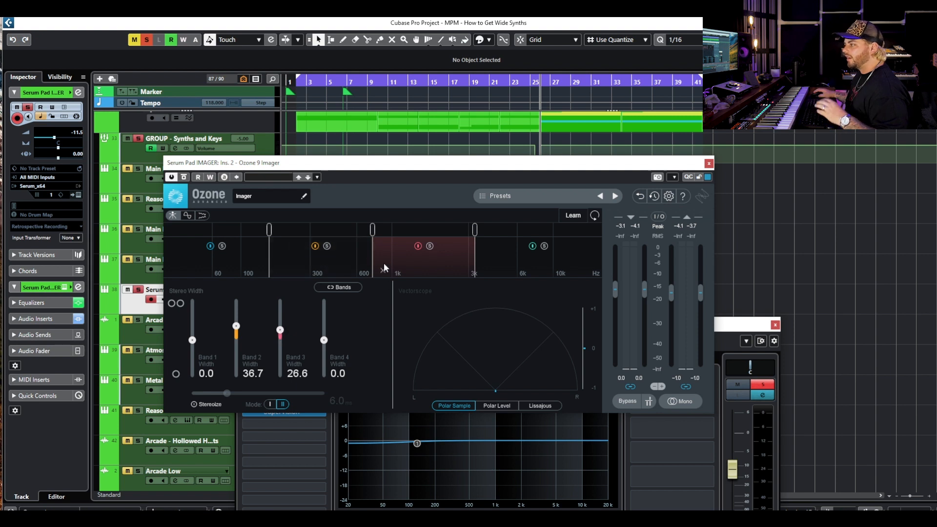
- Audition the Imager's Band 2 in solo during playback from bar 26, then solo Band 3 instead
left_click(327, 245)
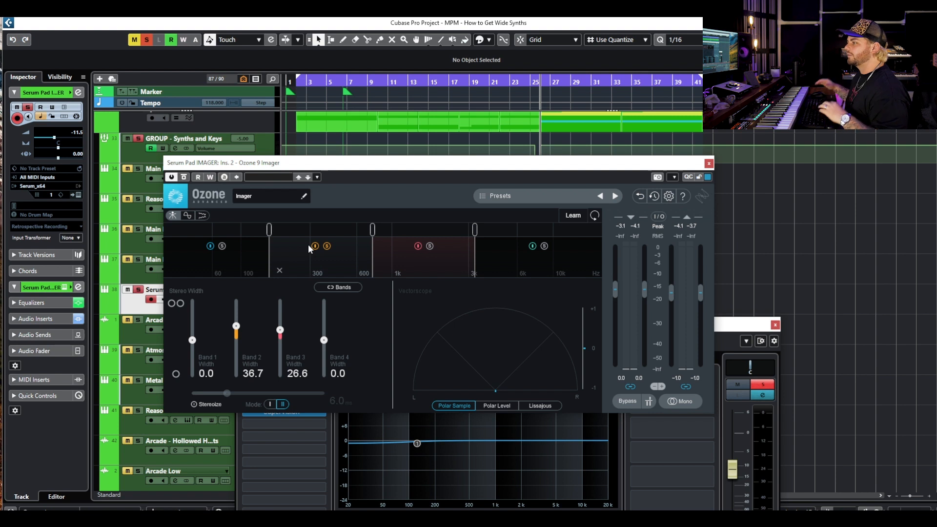
key("space")
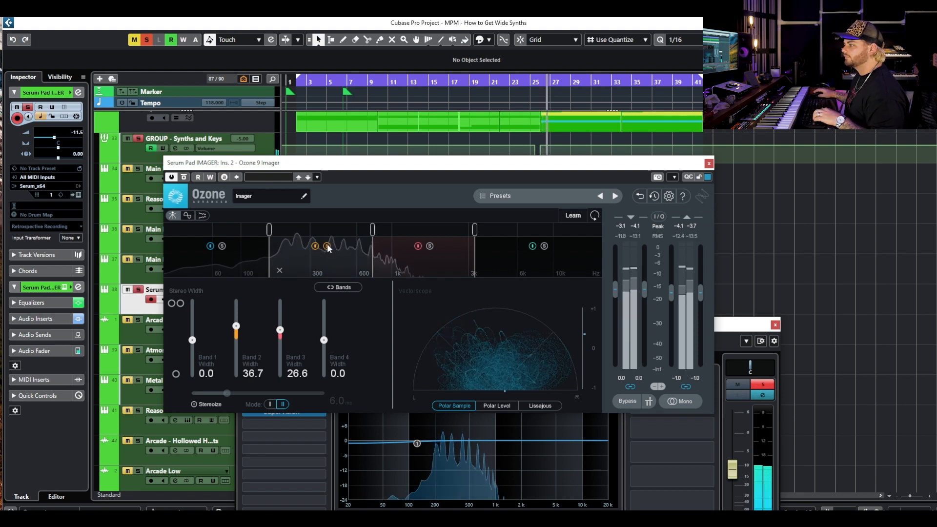
left_click(327, 245)
left_click(429, 246)
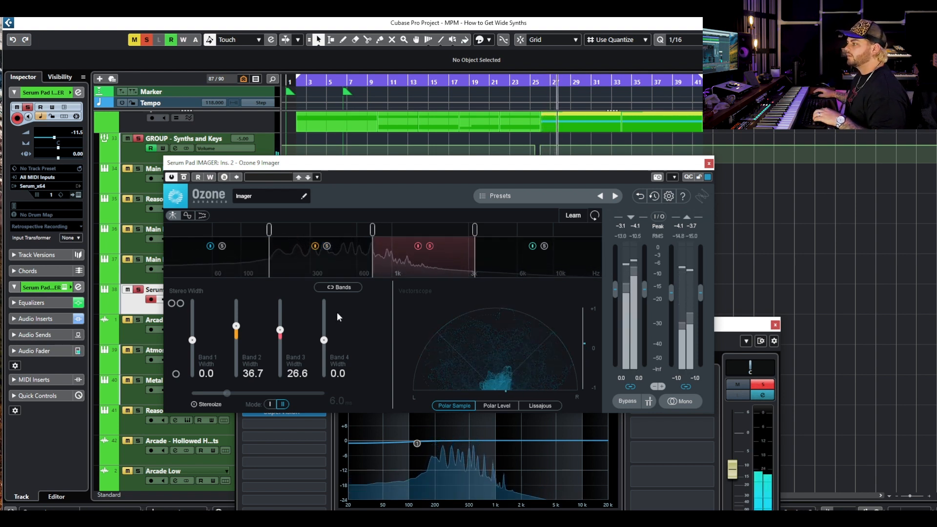
- Try Band 3's width at 100, unsolo the band and set its width to 68.4, then close the Imager and channel settings
left_click_drag(282, 334, 280, 298)
left_click(430, 246)
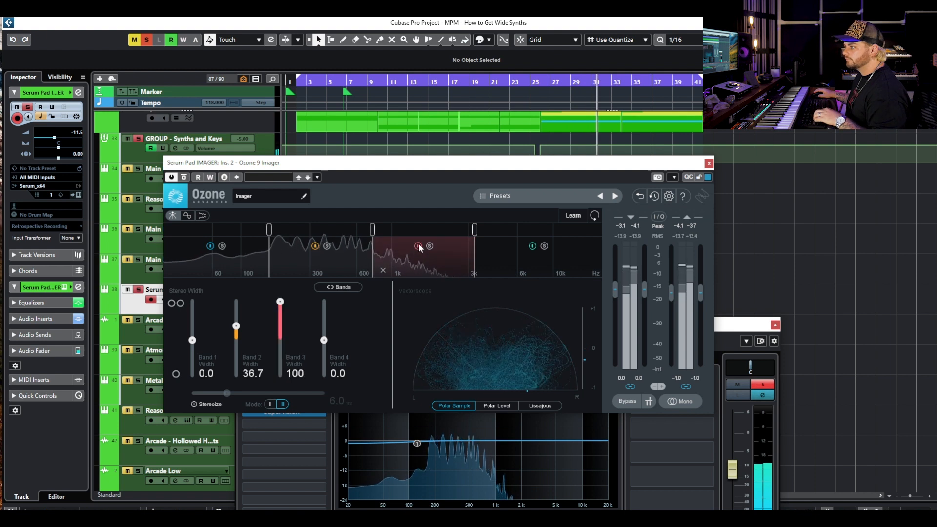
left_click_drag(280, 301, 280, 314)
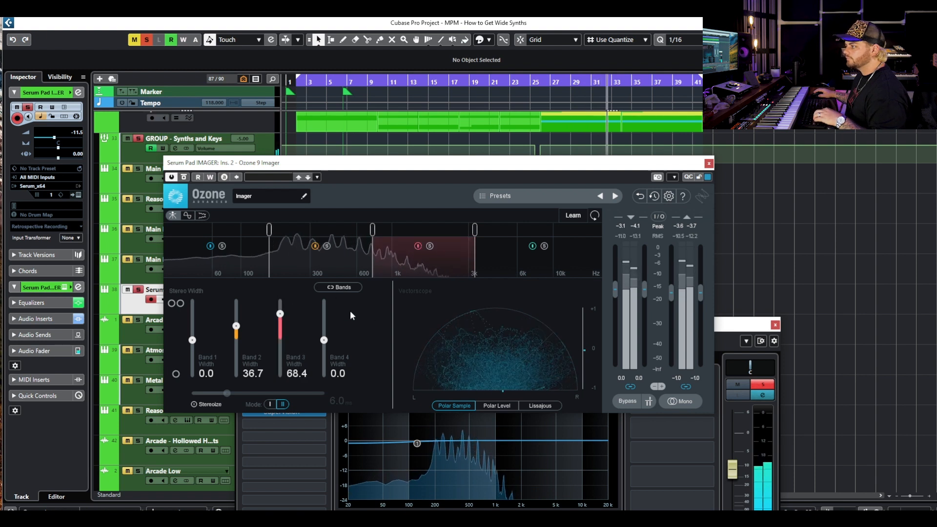
key("space")
key("Escape")
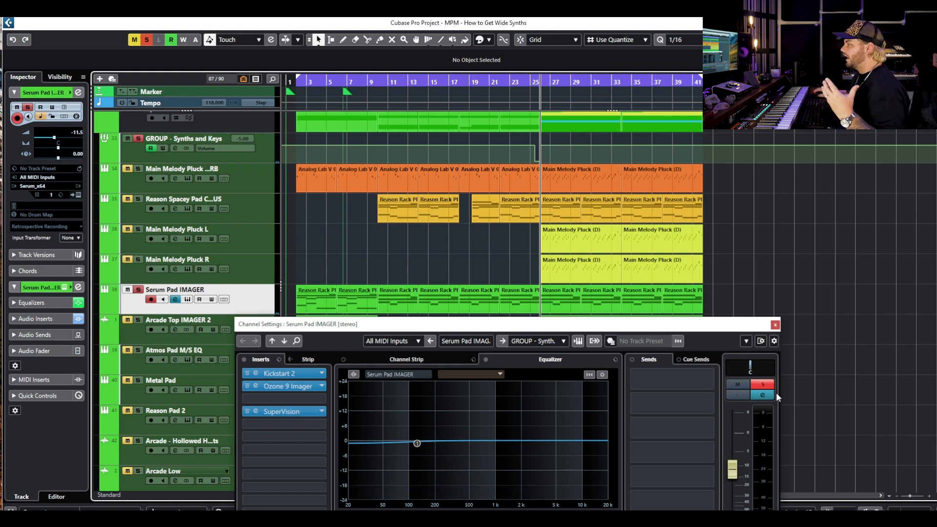
left_click(775, 325)
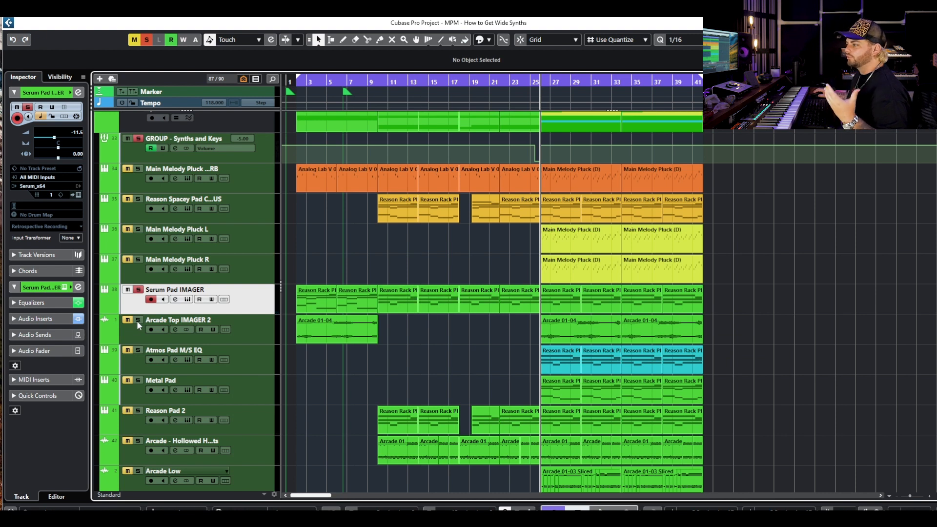
- Switch the solo from Serum Pad IMAGER to Arcade Top IMAGER 2 and open that track's channel settings
left_click(139, 290)
left_click(175, 329)
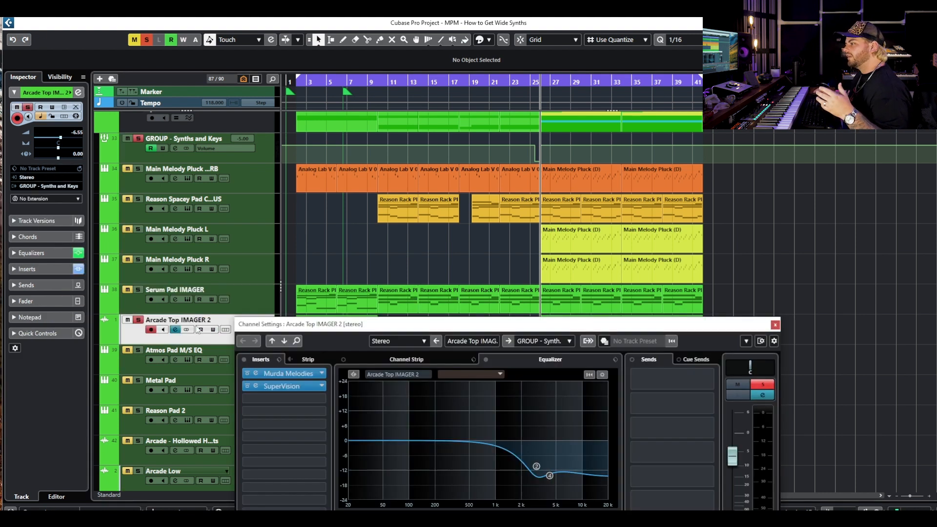
- Open the Murda Melodies insert of Arcade Top IMAGER 2 and close the track's channel settings
left_click(287, 372)
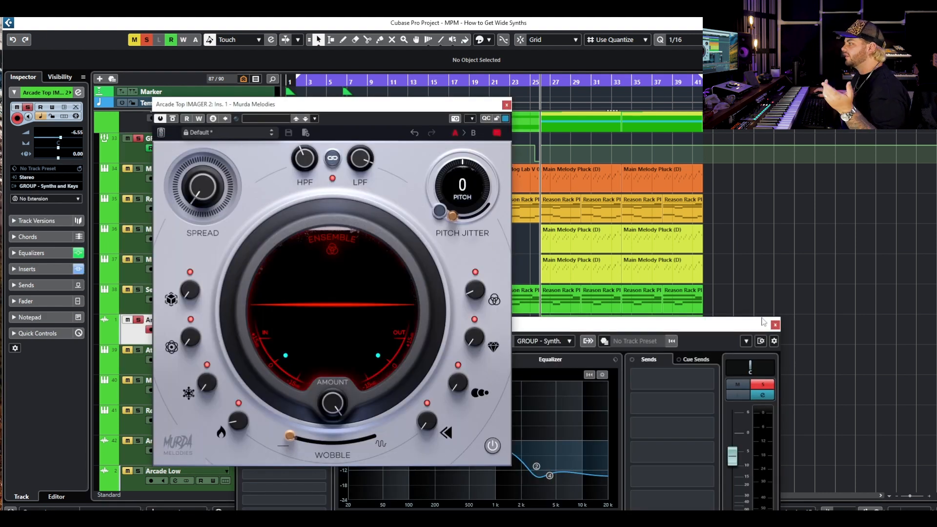
left_click(775, 324)
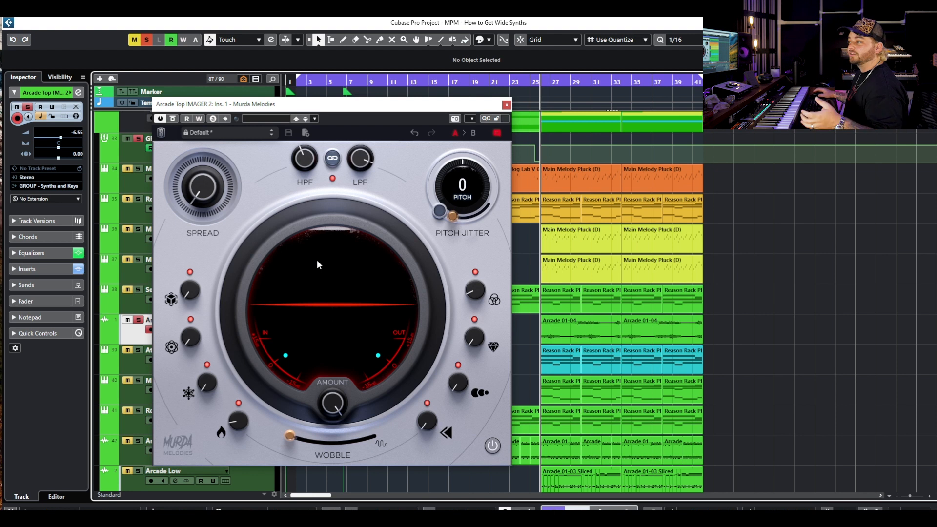
left_click_drag(335, 109, 497, 183)
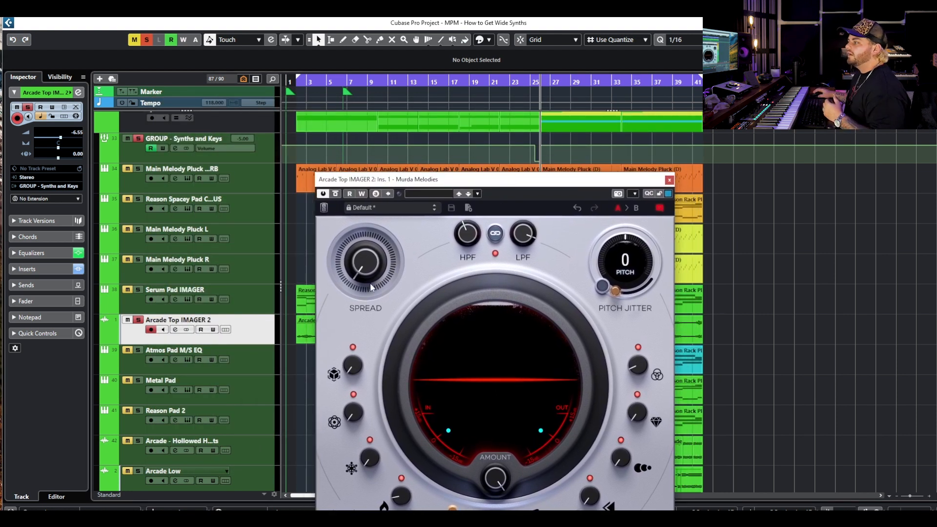
- Raise Murda Melodies' Spread to 39% and its Ice effect to 28% while auditioning the soloed track
mouse_move(370, 308)
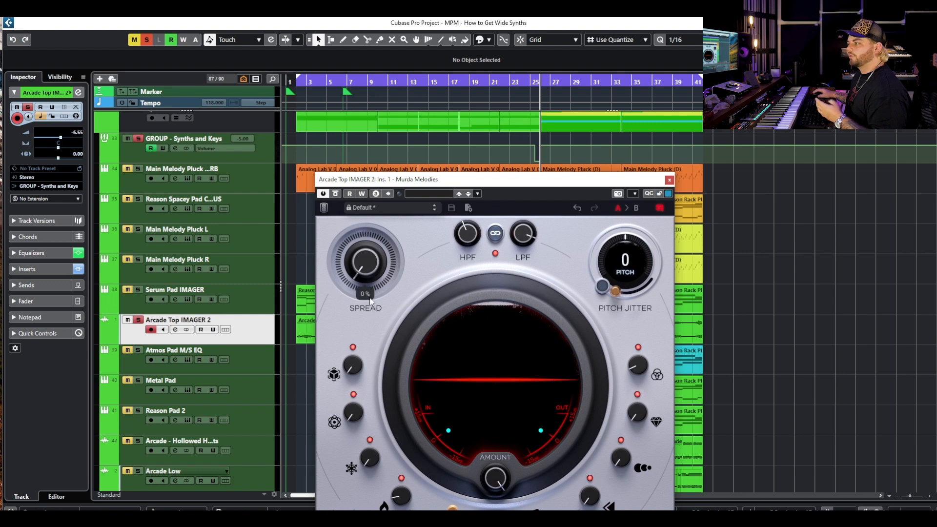
left_click_drag(358, 285, 372, 198)
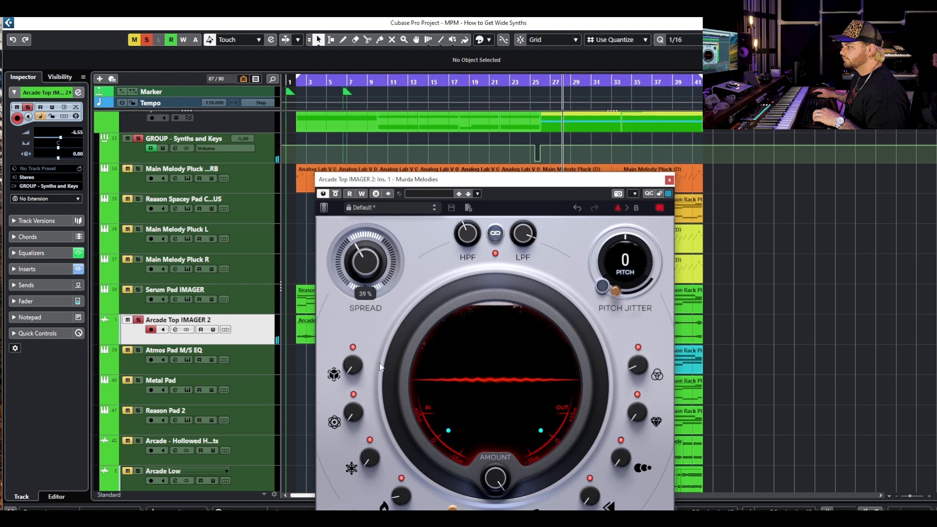
left_click_drag(367, 464, 376, 419)
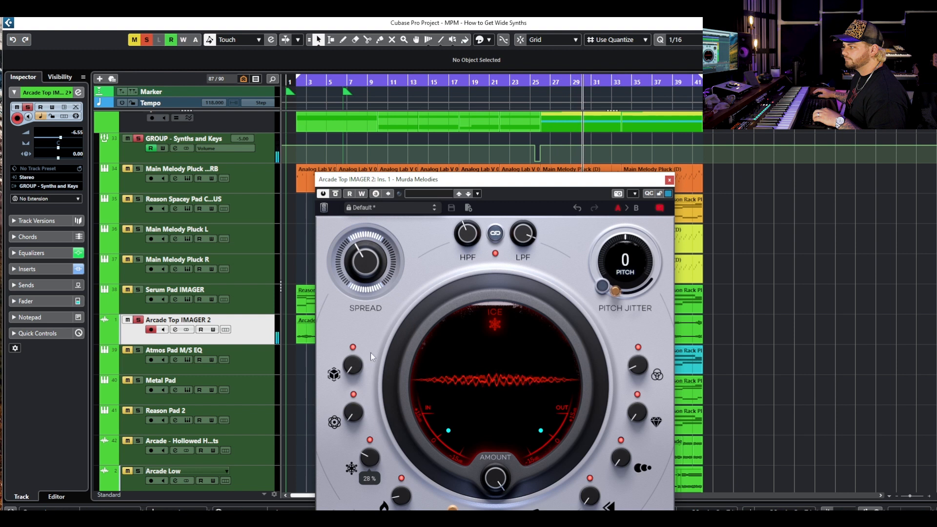
- Compare Arcade Top IMAGER 2 with Murda Melodies bypassed and active, then close the plugin and stop playback
left_click(336, 193)
left_click(336, 194)
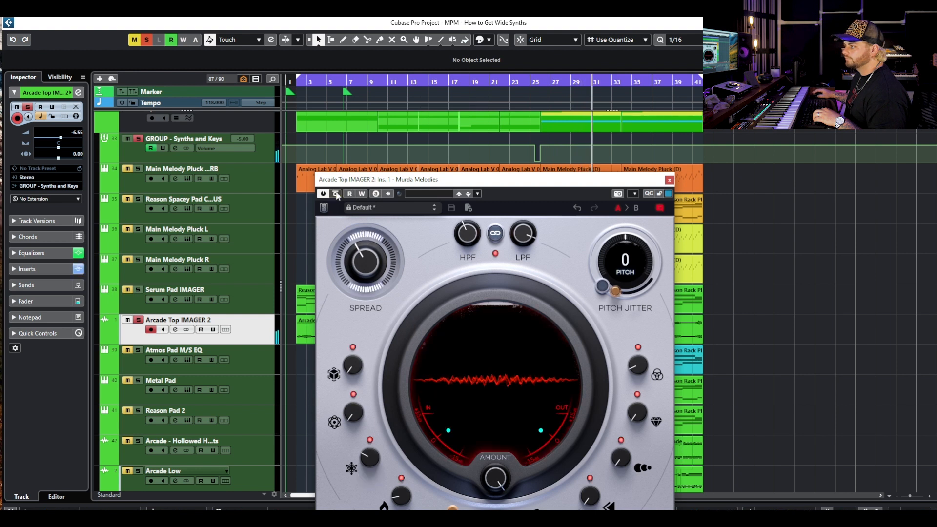
left_click(336, 193)
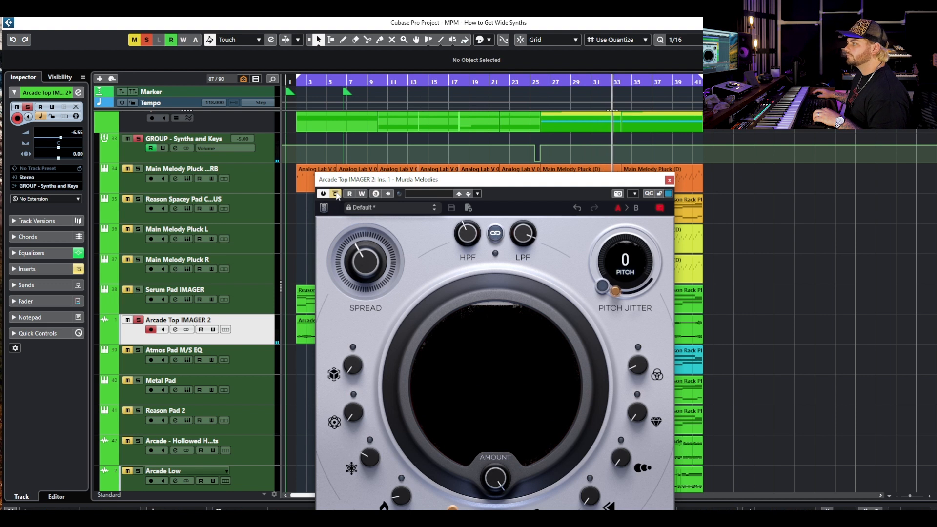
left_click(336, 194)
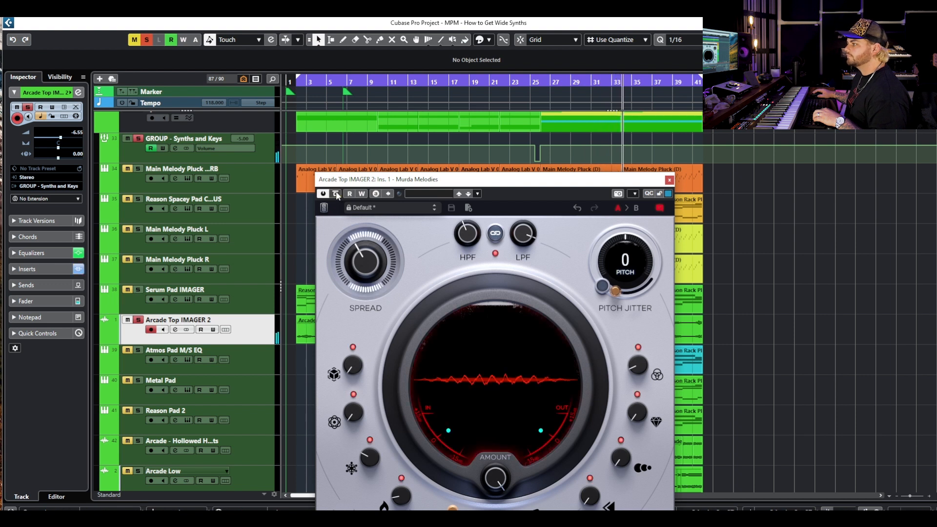
left_click(668, 181)
key("space")
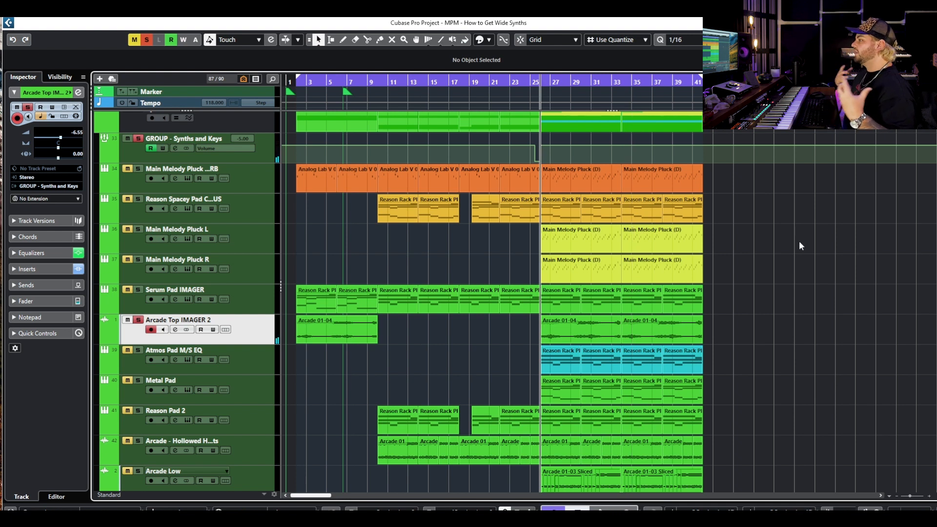
- Unsolo Arcade Top IMAGER 2 and place the playhead at bar 2
left_click(138, 319)
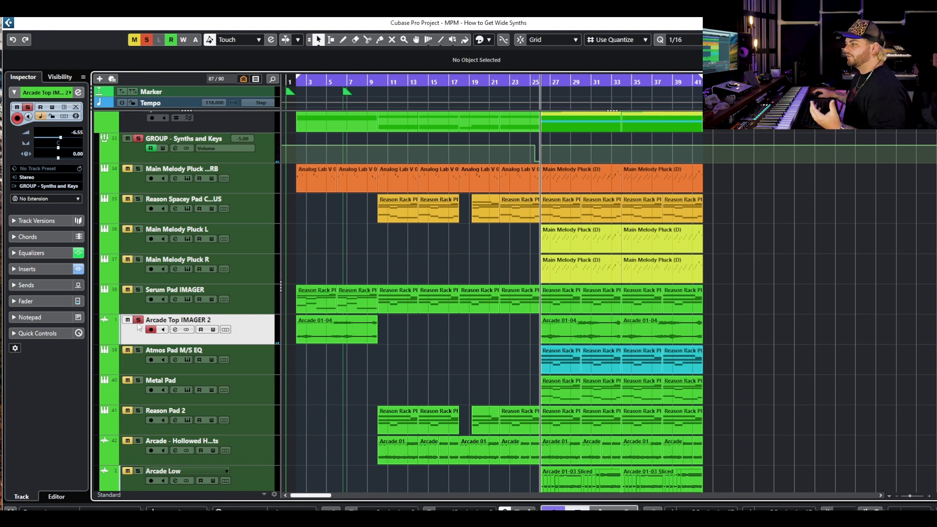
key("h")
key("h")
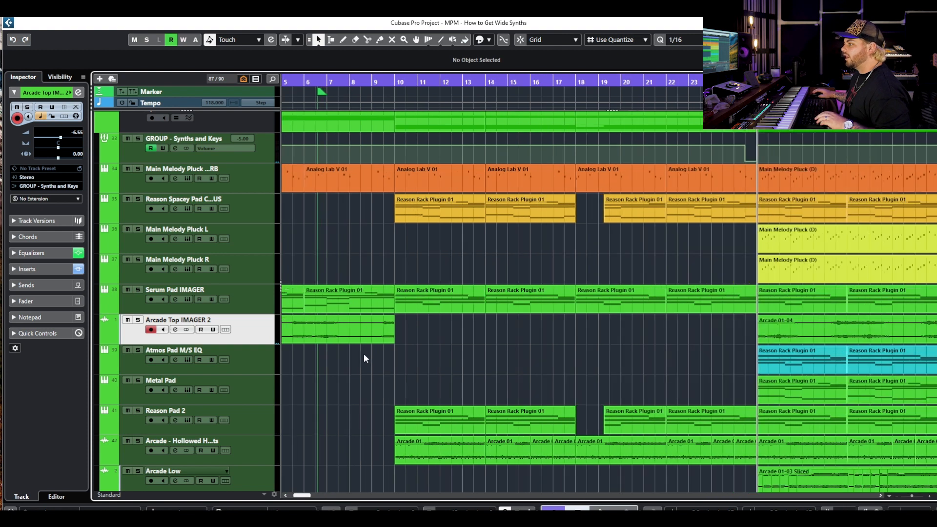
left_click(309, 81)
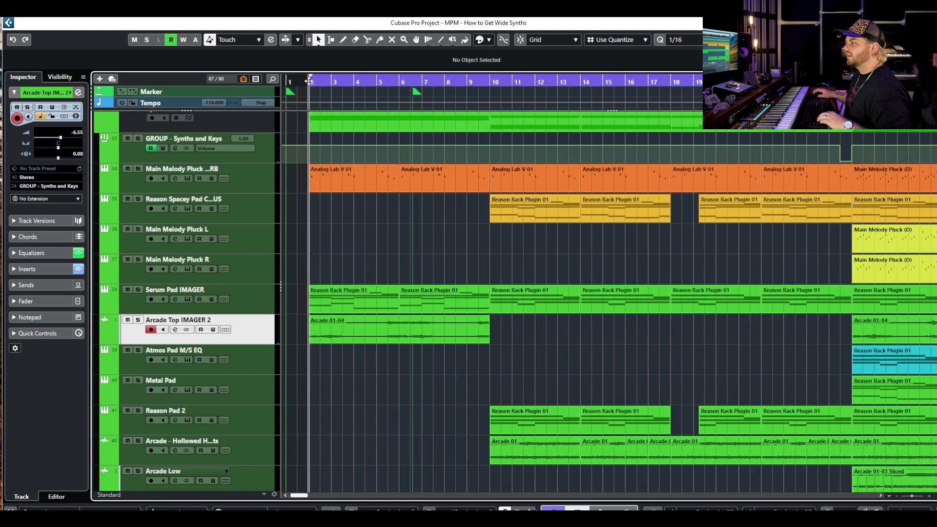
- Audition the full mix from bar 2 with Arcade Top IMAGER 2's Murda Melodies bypassed and then active, closing the channel settings at the end
left_click(175, 329)
key("space")
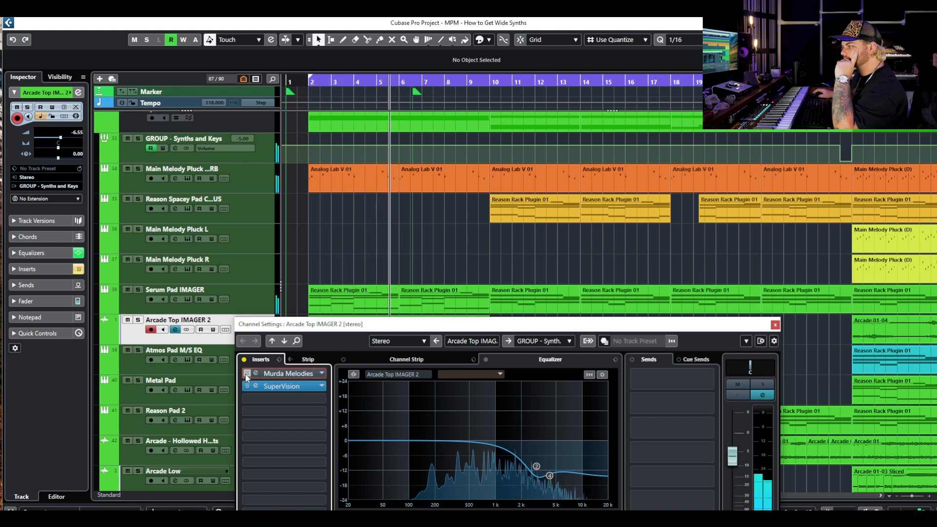
left_click(245, 373)
left_click(775, 324)
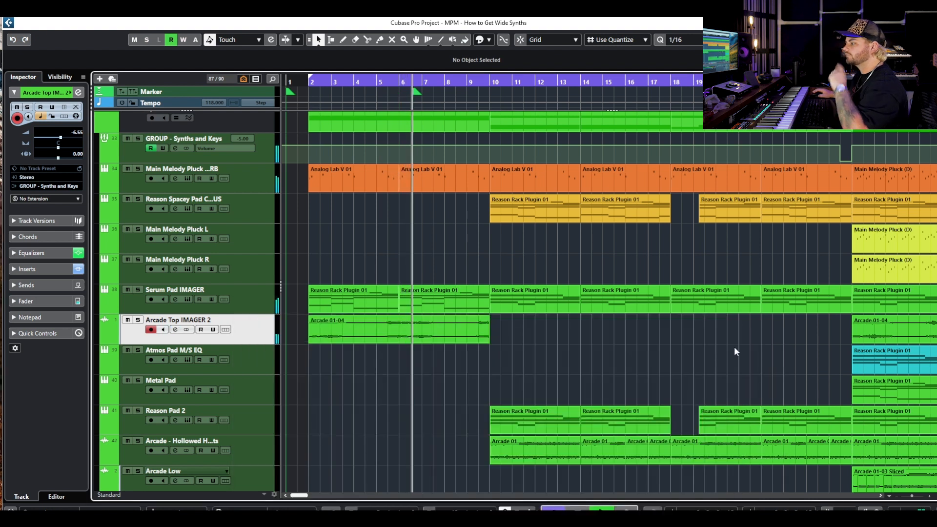
key("space")
- Select and solo the Atmos Pad M/S EQ track and open its channel settings
scroll(699, 367, "down", 3, "ctrl")
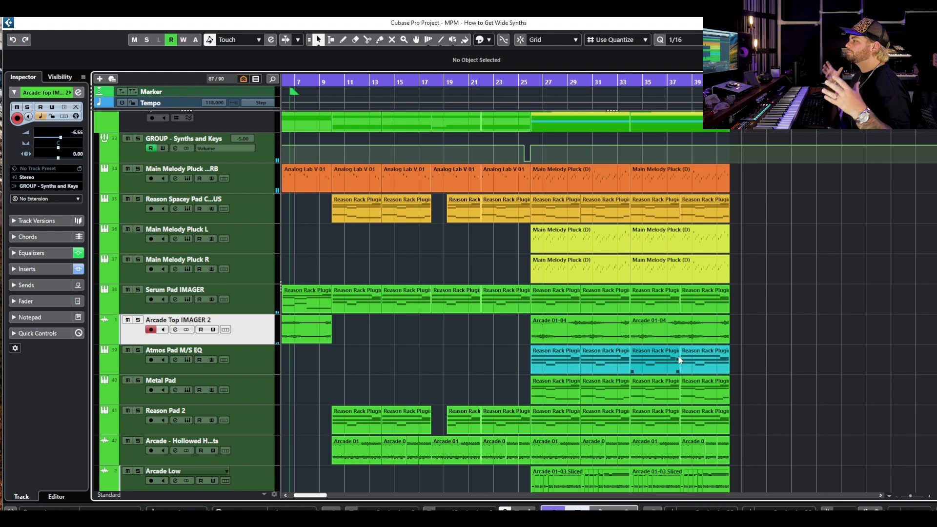
scroll(502, 353, "down", 3)
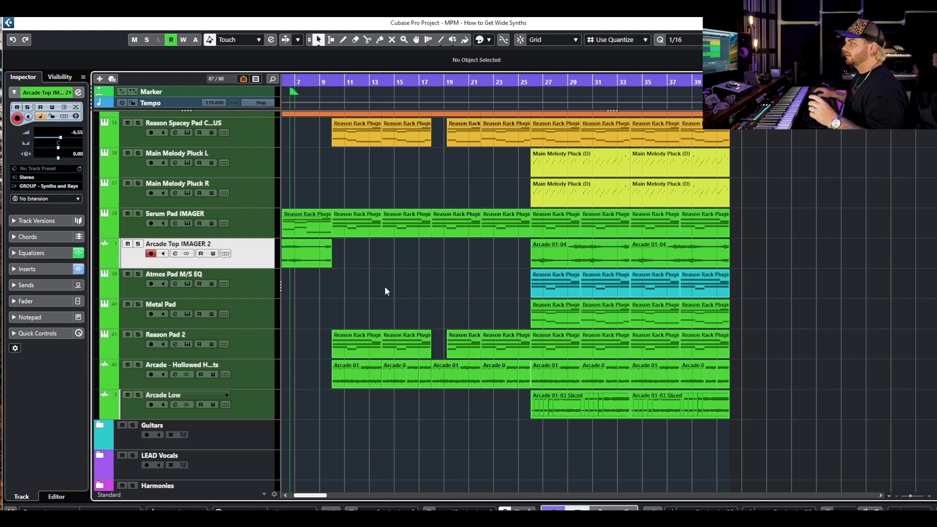
left_click(247, 291)
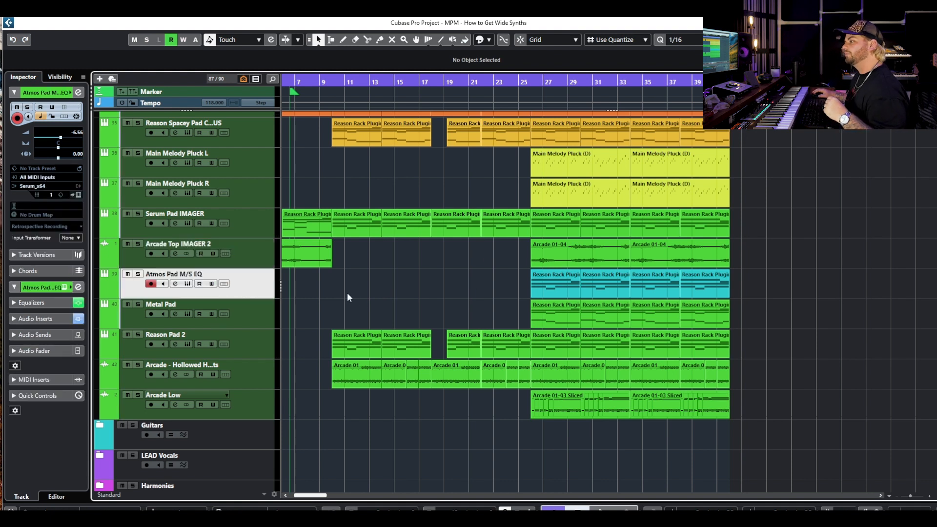
scroll(372, 304, "right", 5)
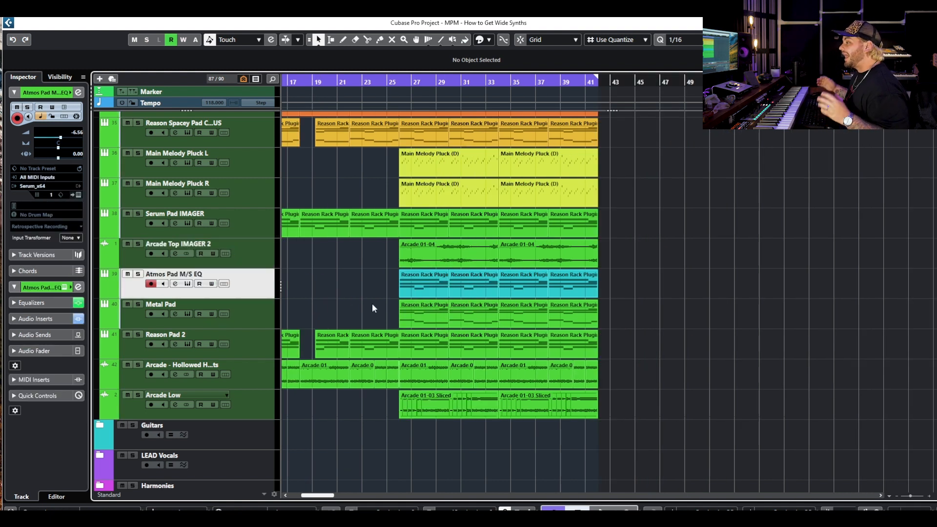
scroll(372, 303, "left", 5)
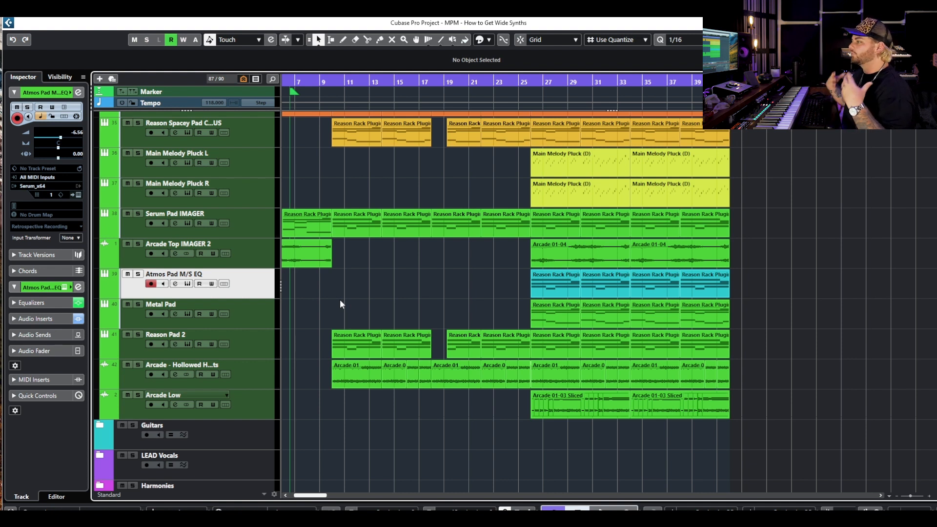
scroll(355, 291, "right", 3)
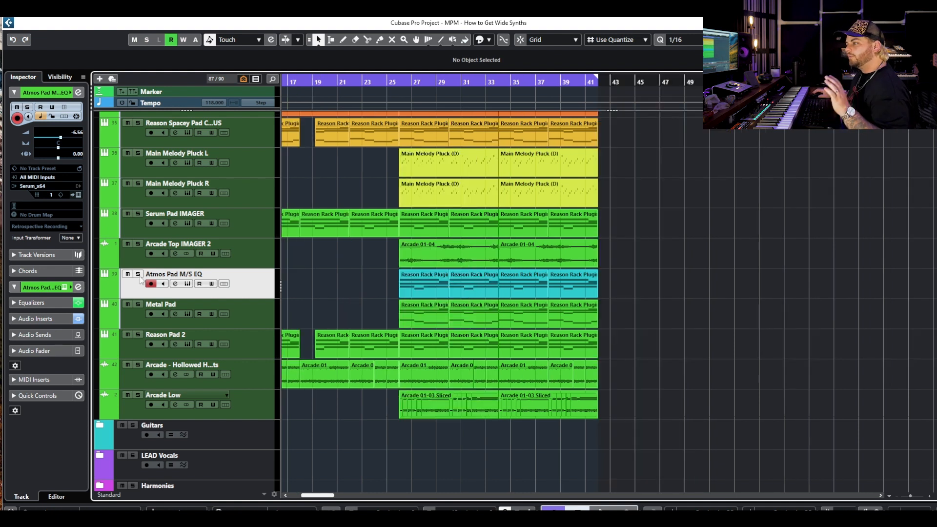
left_click(138, 275)
left_click(175, 283)
- Open the Pro-Q 3 insert on Atmos Pad M/S EQ and close the channel settings
left_click_drag(314, 329, 353, 320)
left_click(329, 388)
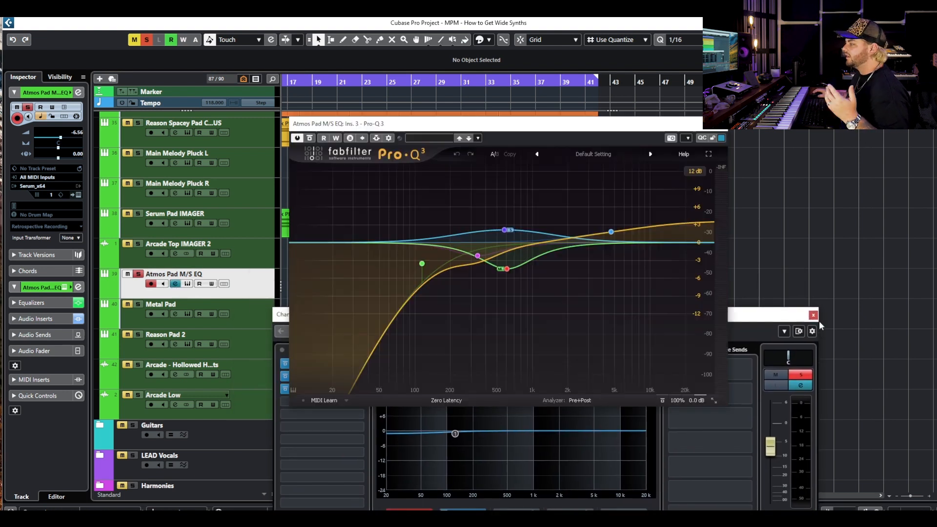
left_click(813, 316)
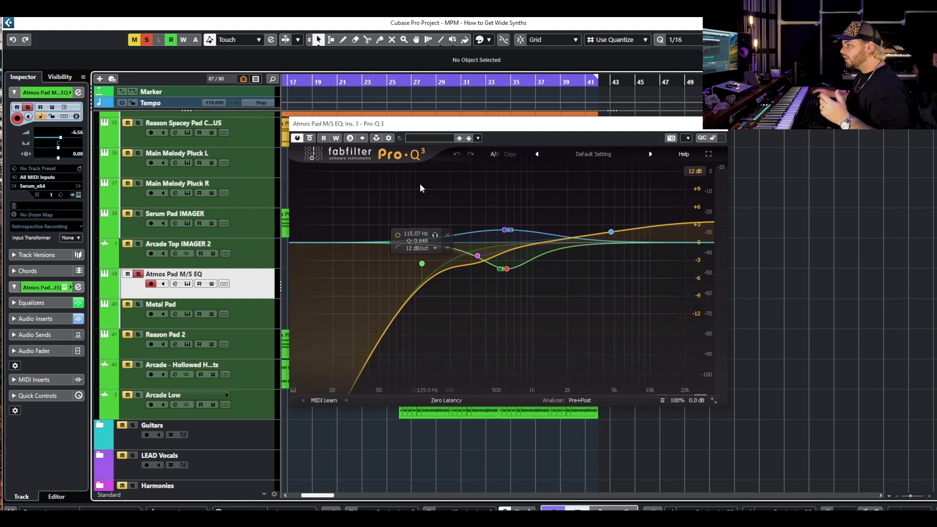
- Bypass Pro-Q 3's Side boost at about 577 Hz and its Mid cut at about 605 Hz
left_click(517, 237)
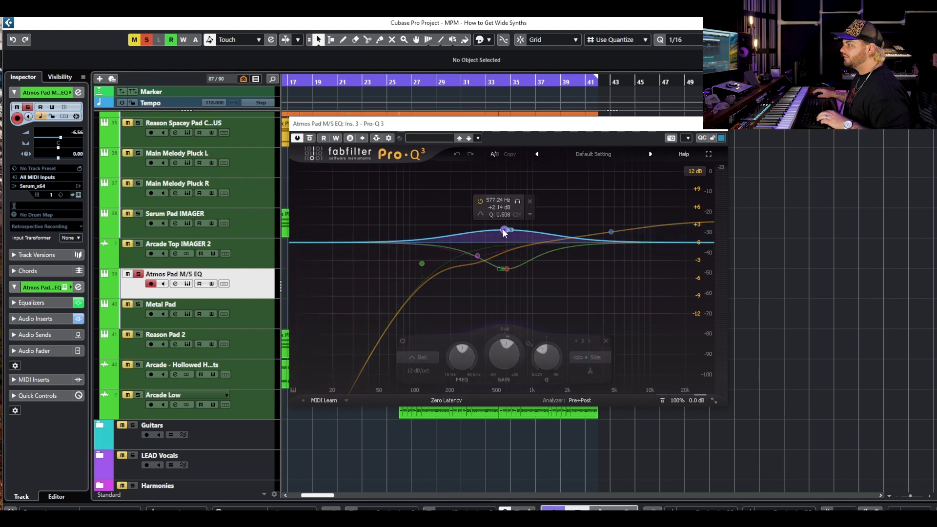
left_click(480, 201)
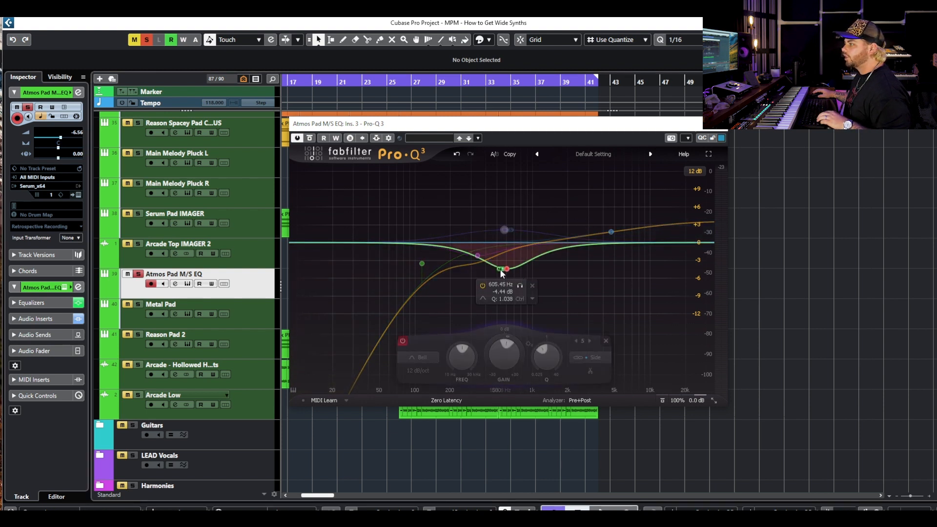
left_click(508, 269)
- Audition the soloed pad from bar 26 with both bands bypassed, then re-enable the Mid cut at about 605 Hz
left_click_drag(568, 130, 602, 354)
scroll(413, 292, "up", 1)
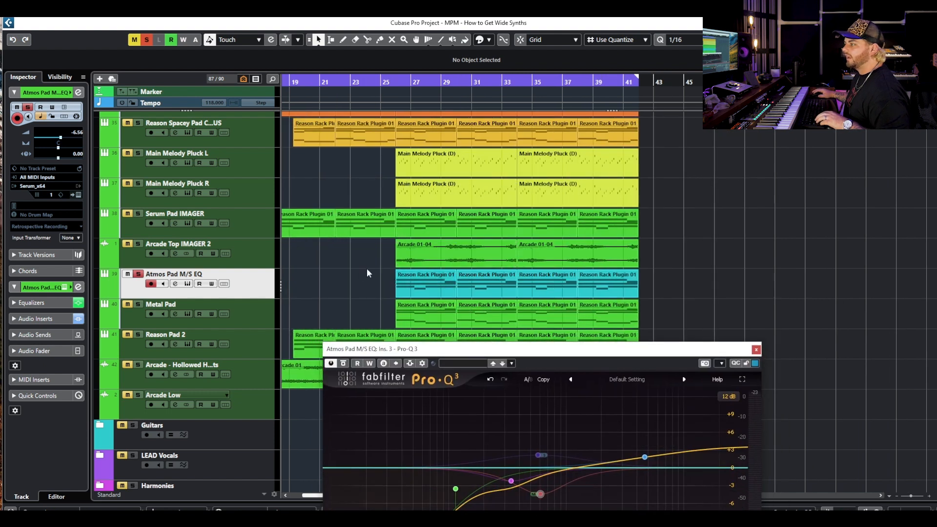
scroll(367, 273, "up", 2)
left_click_drag(505, 345, 500, 144)
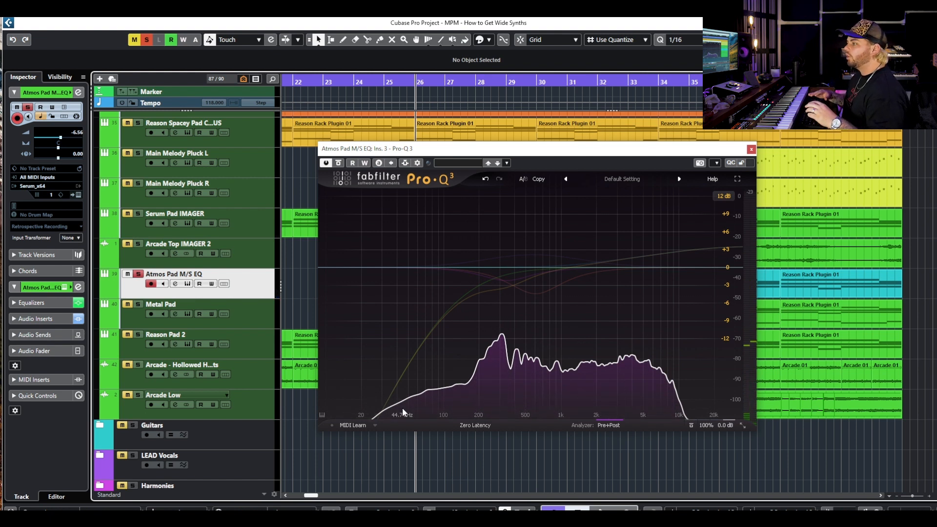
mouse_move(539, 255)
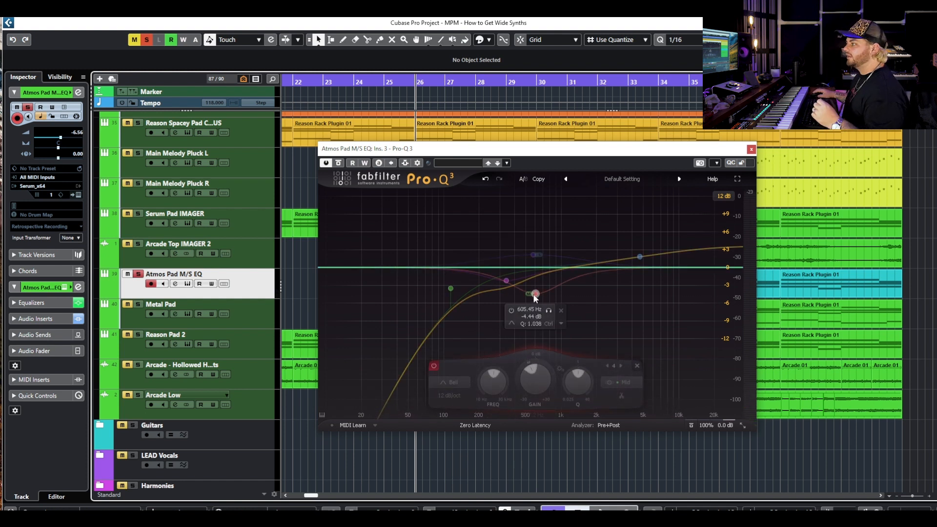
left_click(535, 295)
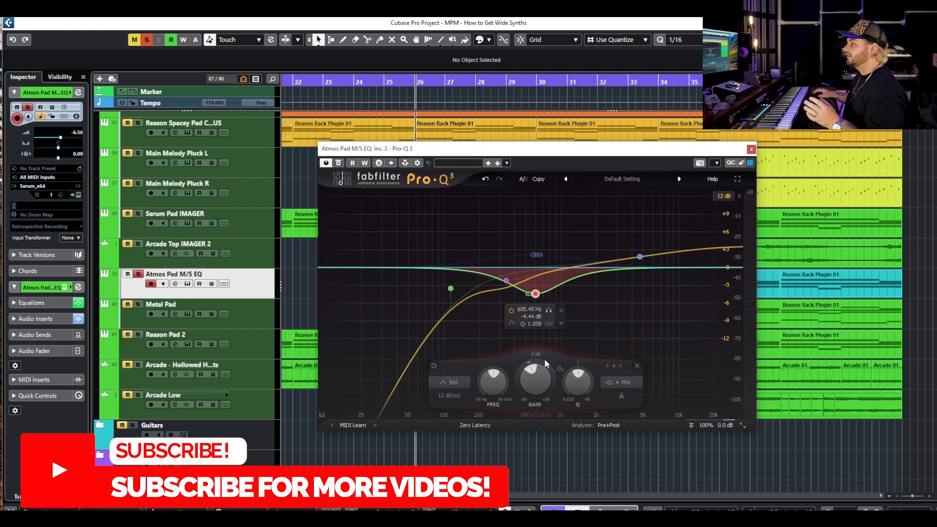
- Add a Mid bell cut of about 5 dB near 1867 Hz, check its stereo placement options, and delete the band
left_click_drag(562, 288, 593, 296)
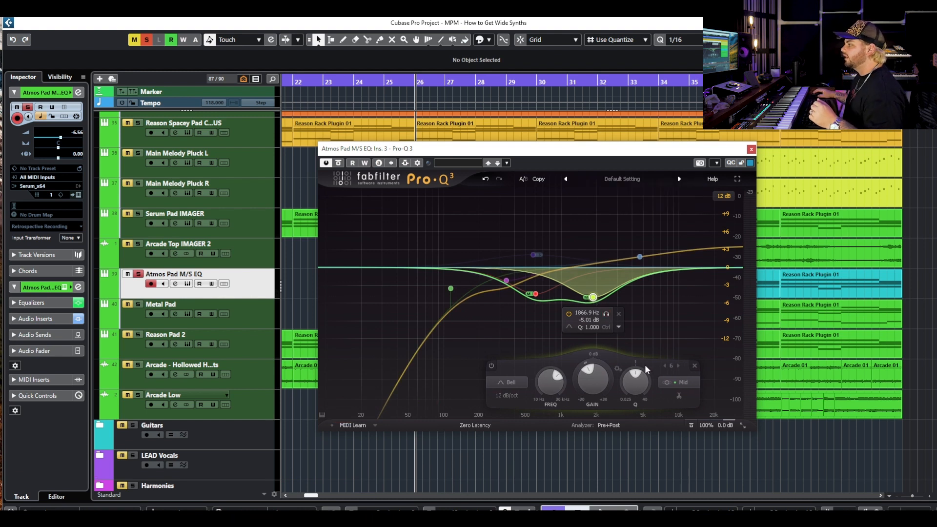
left_click(679, 383)
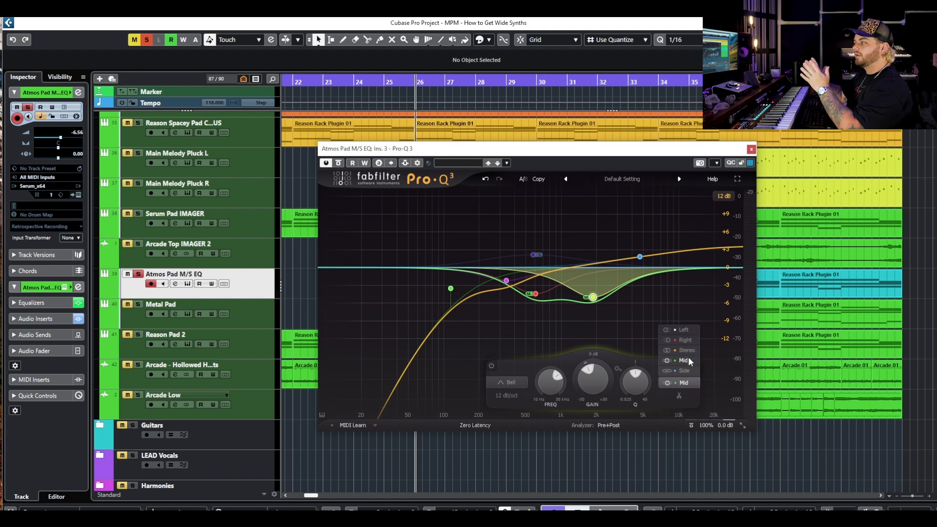
left_click(682, 370)
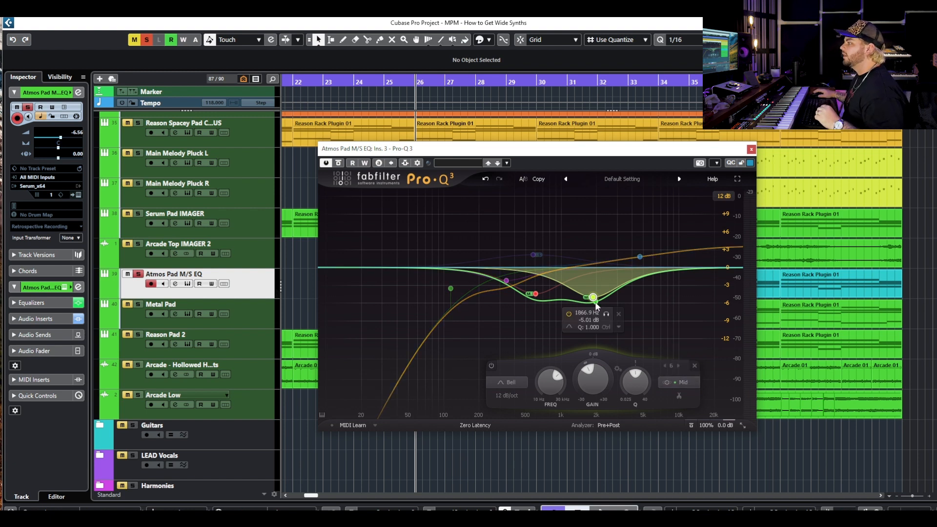
left_click(617, 314)
- Re-enable the Side bell boost at about 577 Hz in Pro-Q 3
mouse_move(494, 292)
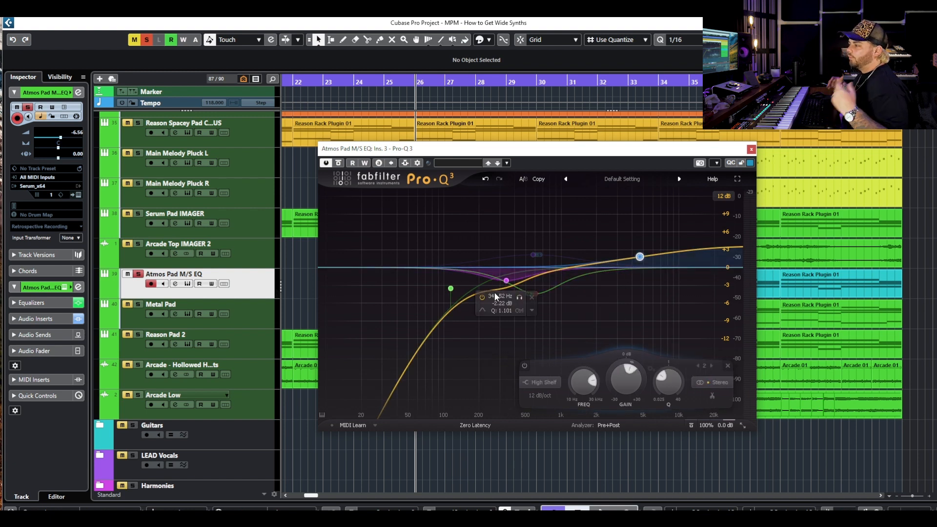
left_click(543, 292)
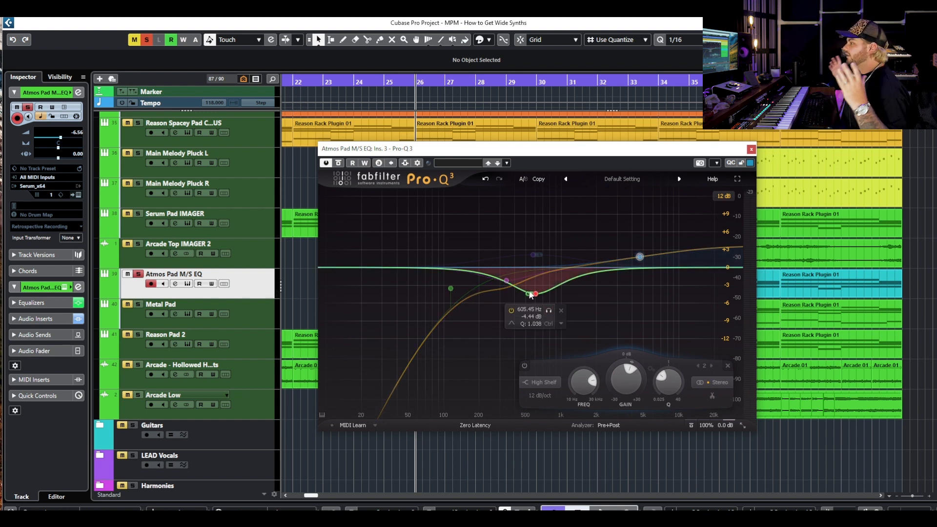
left_click(535, 254)
left_click(509, 228)
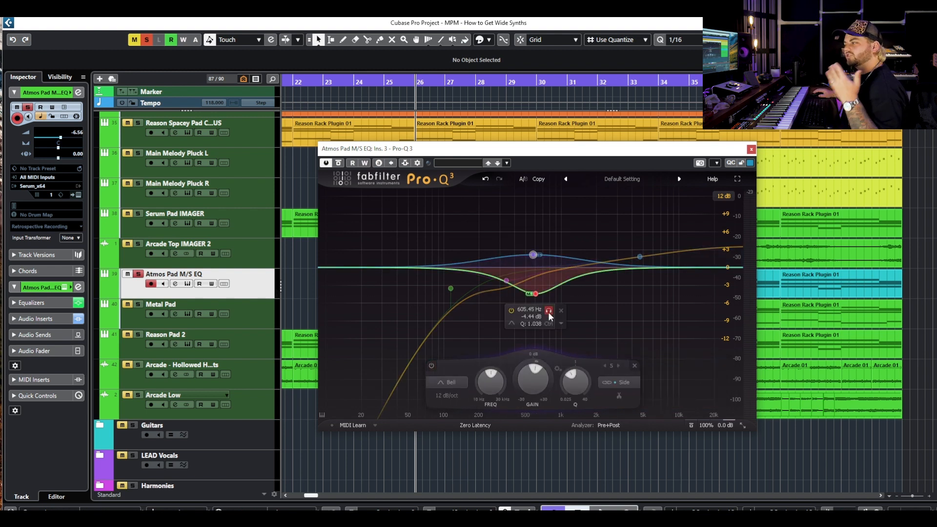
- Solo-listen to Pro-Q 3's Mid cut near 605 Hz, then its Side boost near 577 Hz, while playing from bar 26
left_click(548, 311)
key("space")
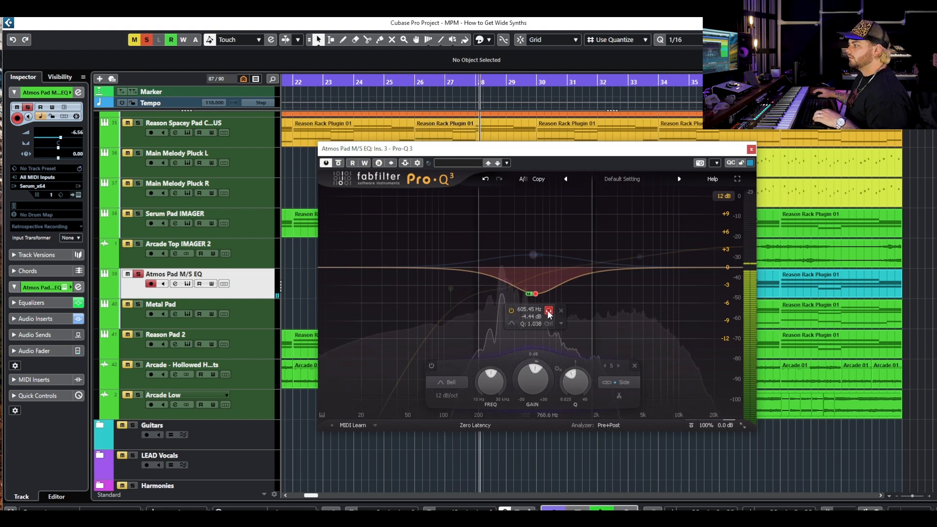
left_click_drag(548, 310, 551, 310)
left_click_drag(546, 227, 546, 228)
- Compare the pad's sound by bypassing and re-enabling the Side boost and the Mid cut together during playback
left_click(533, 255)
left_click(536, 294, "ctrl")
left_click(512, 310)
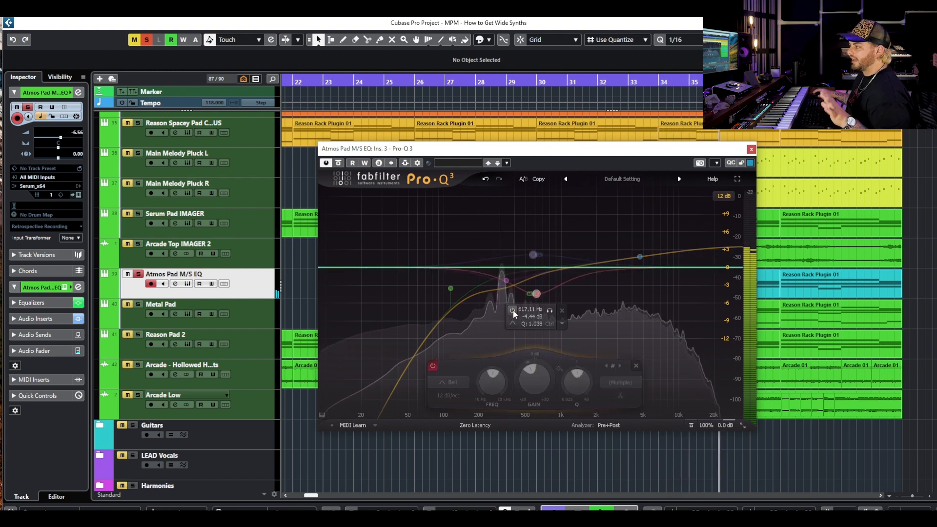
left_click(513, 309)
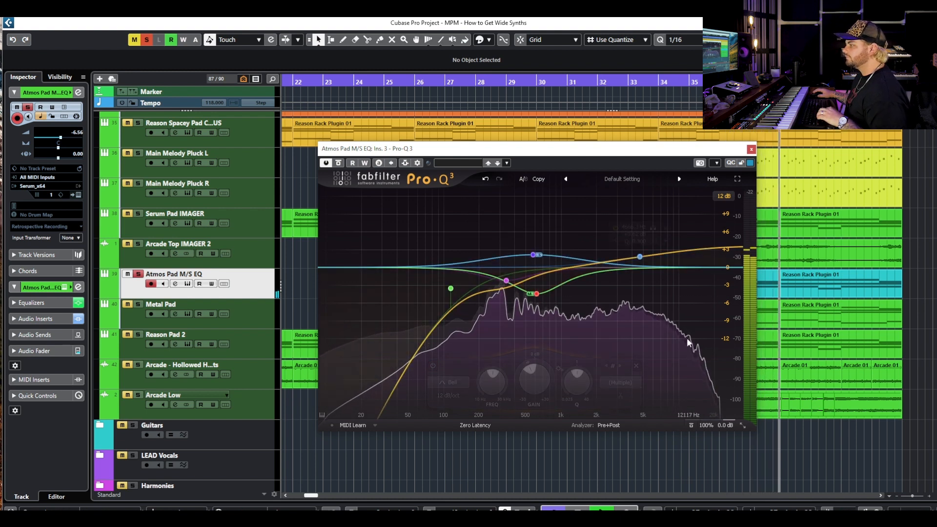
mouse_move(683, 340)
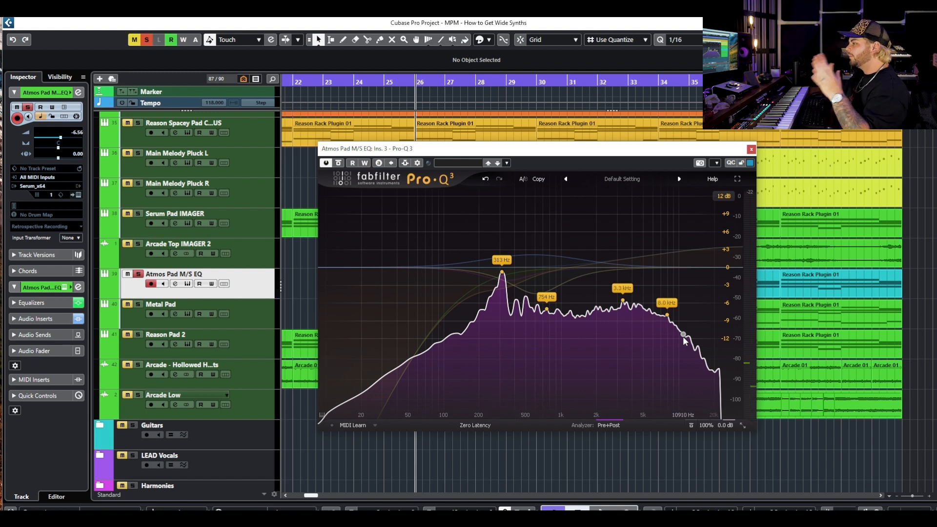
- Add a high shelf boost of about 7.9 dB near 2534 Hz and set its stereo placement to Side
mouse_move(516, 259)
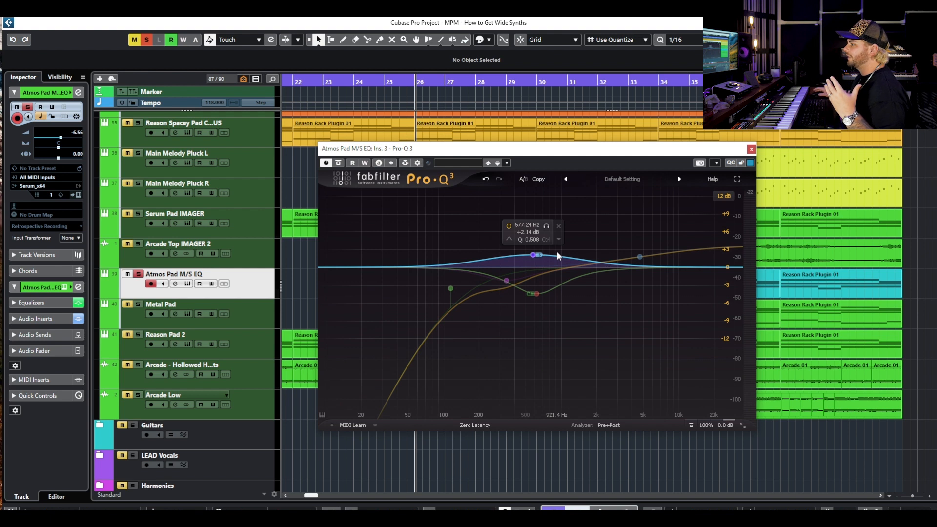
left_click(669, 255)
left_click_drag(670, 252, 608, 244)
left_click(634, 229)
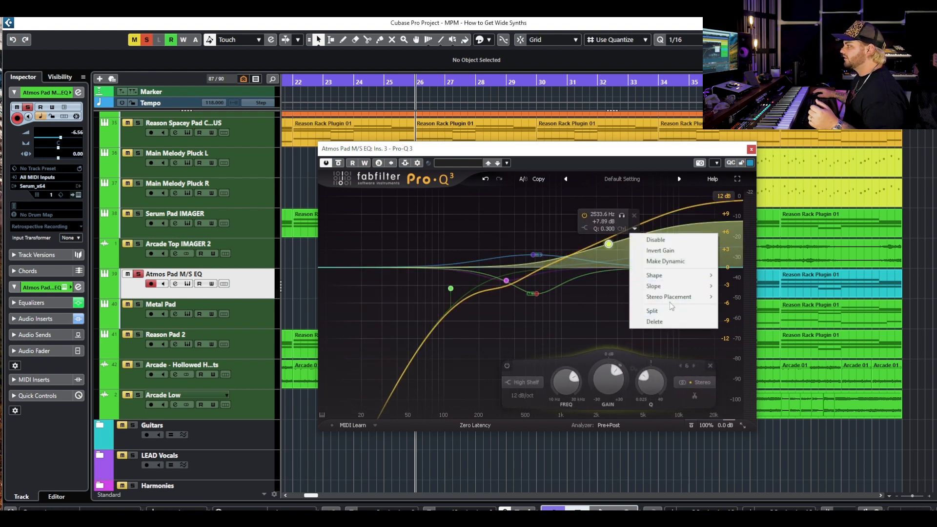
mouse_move(683, 297)
left_click(738, 341)
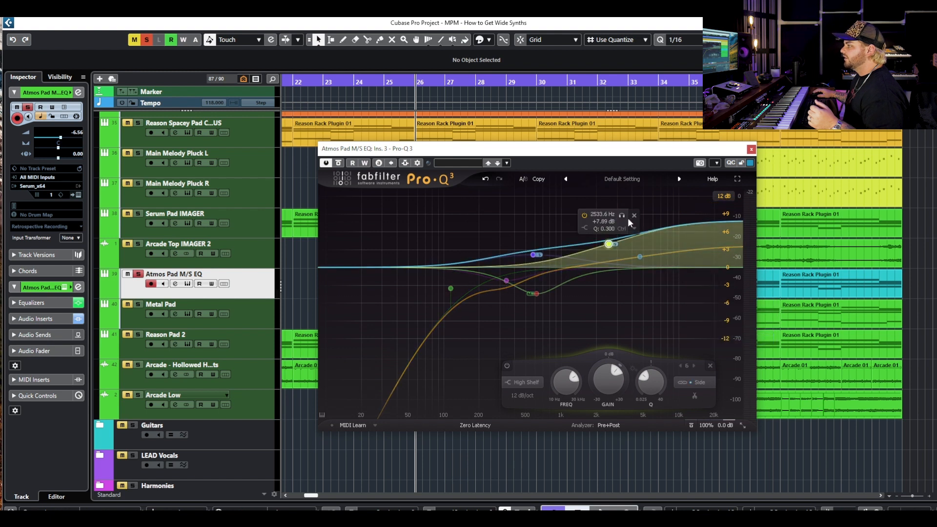
- Audition the Side high shelf on its own and delete the band
left_click_drag(622, 217, 626, 305)
left_click_drag(629, 455, 652, 239)
left_click(652, 237)
key("space")
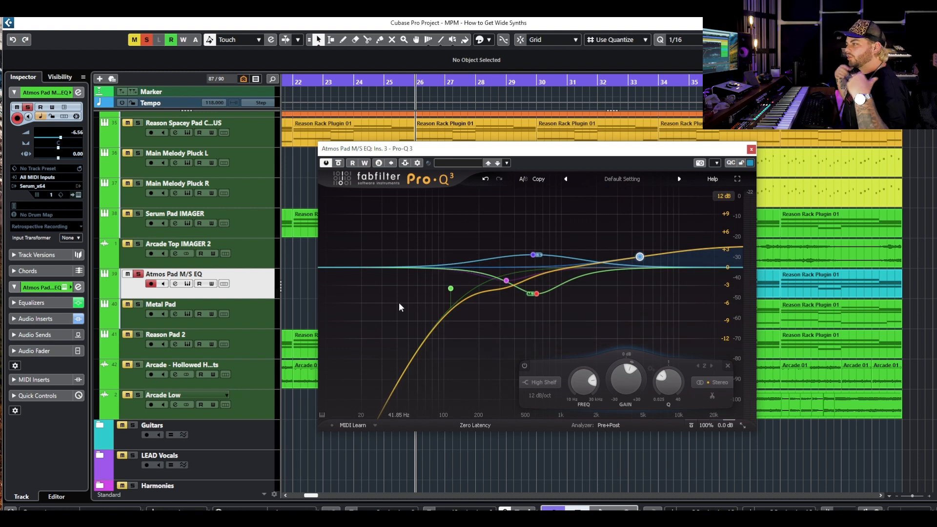
- Close Pro-Q 3 and unsolo the Atmos Pad M/S EQ track
left_click(752, 151)
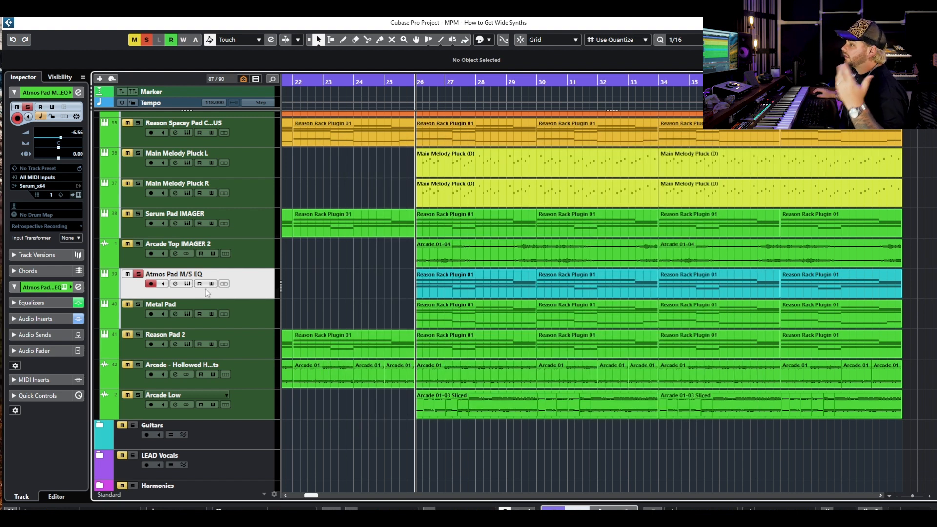
left_click(137, 275)
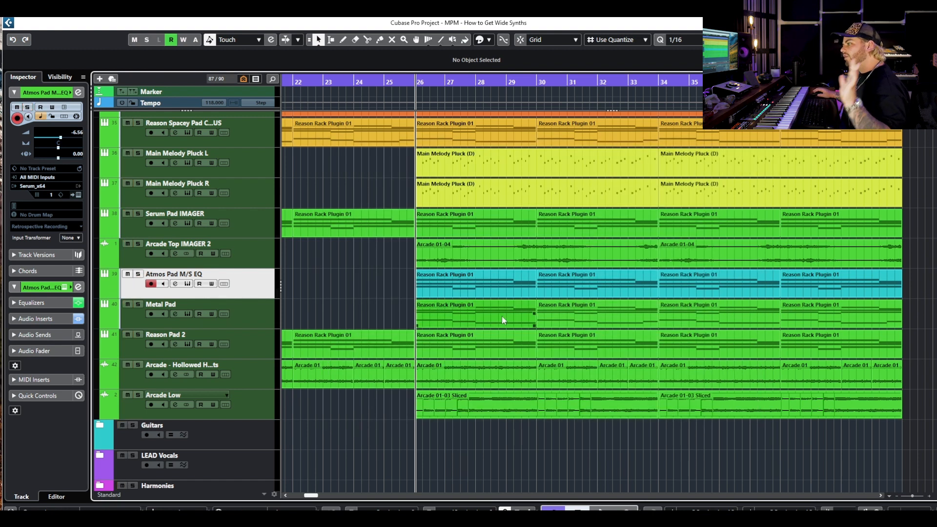
- Open SuperVision on the GROUP - Synths and Keys channel and play from bar 26 to examine its Panorama display
scroll(479, 333, "down", 2)
scroll(488, 342, "up", 8)
scroll(519, 376, "down", 5)
scroll(518, 376, "down", 3)
scroll(223, 239, "up", 5)
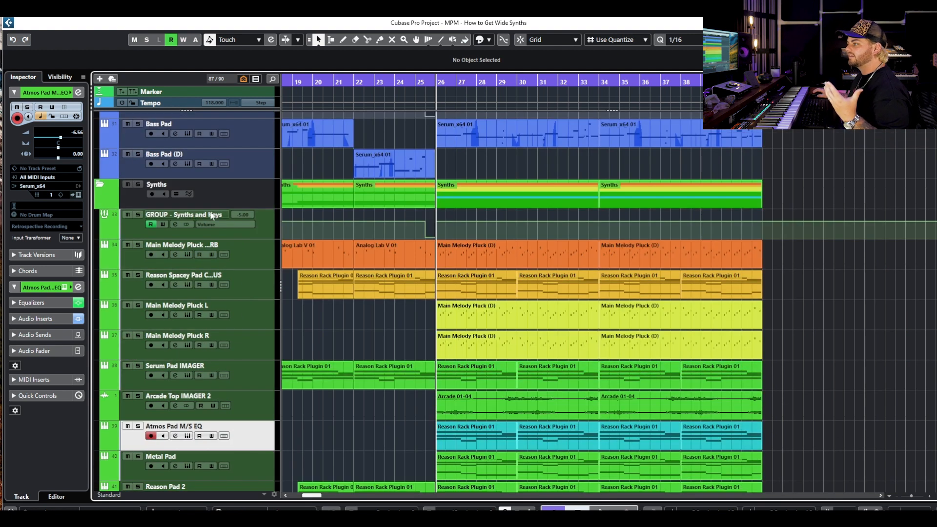
left_click(177, 222)
left_click(318, 427)
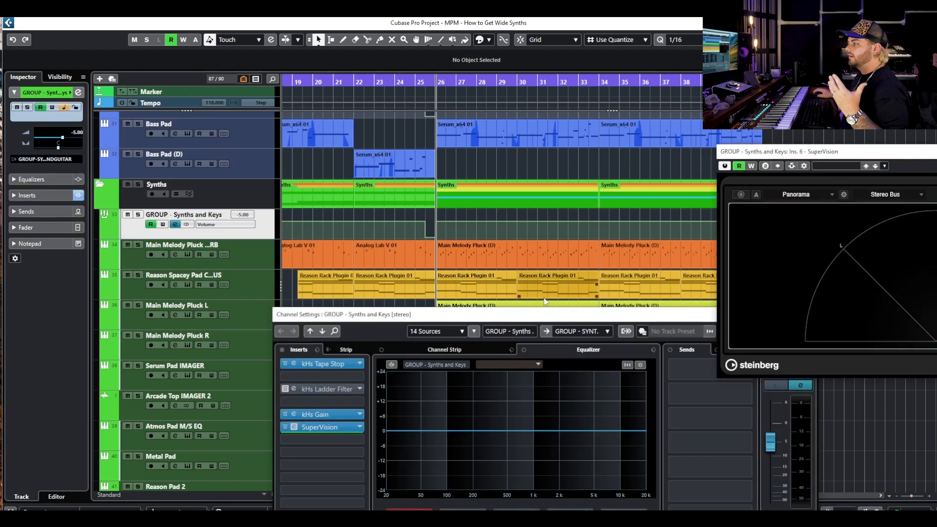
left_click_drag(886, 155, 419, 236)
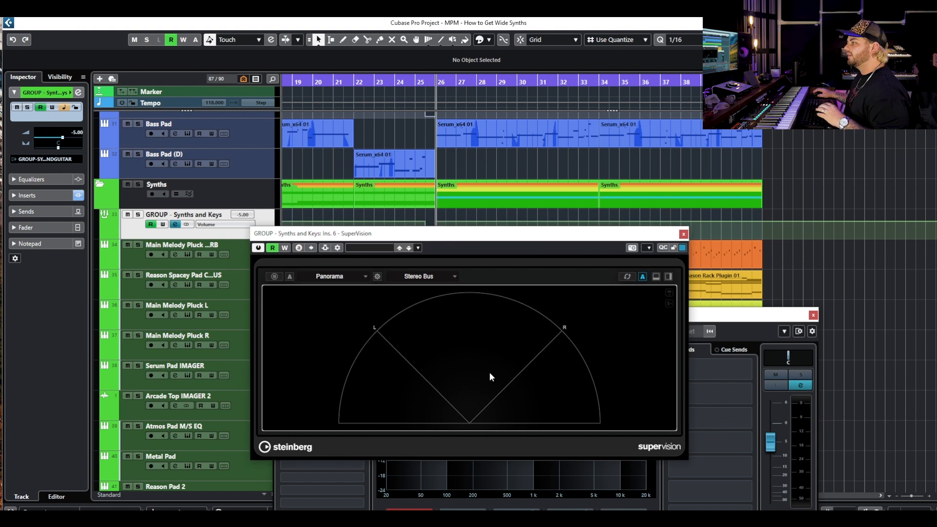
key("space")
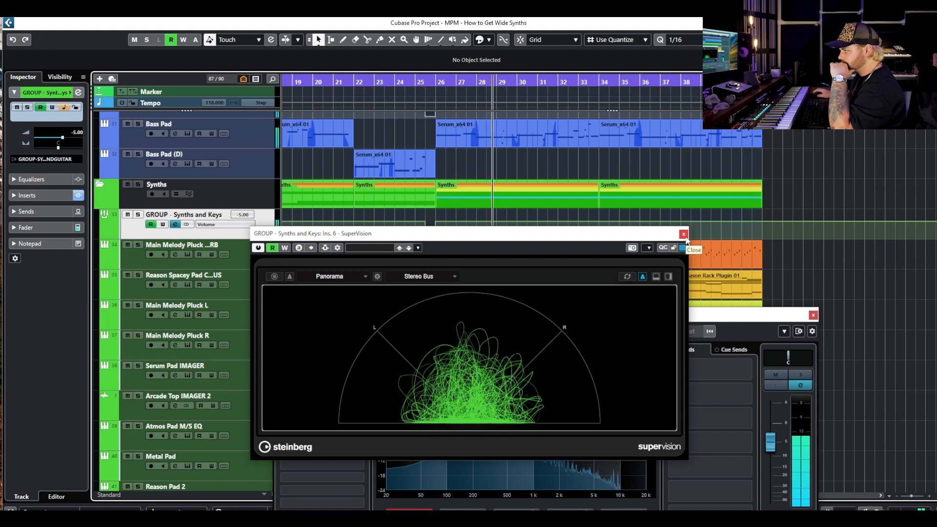
- Close SuperVision and the group's channel settings, listen to the synths in the full mix, and stop playback
left_click(683, 235)
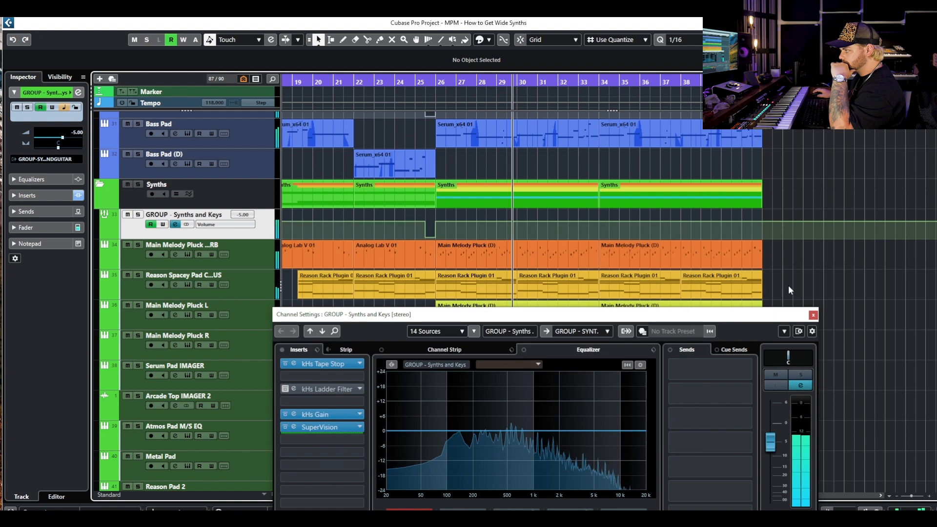
left_click(813, 316)
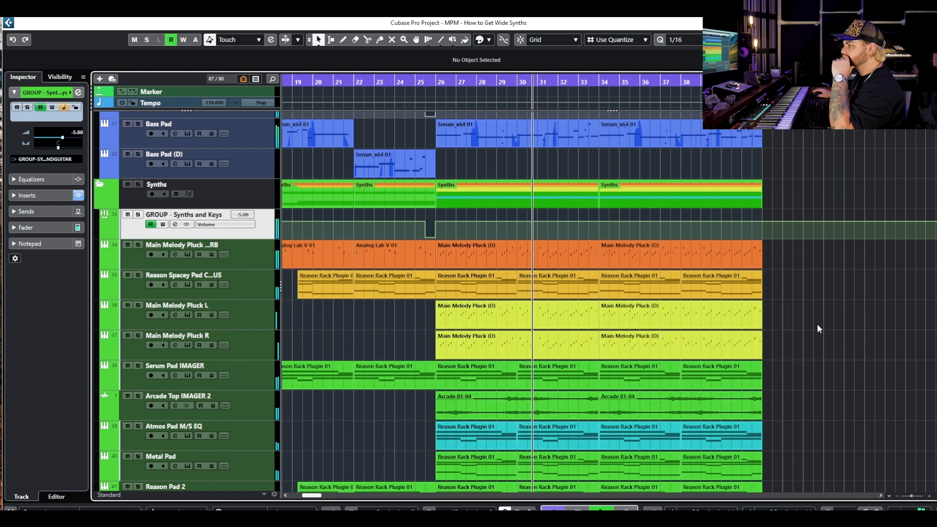
scroll(817, 324, "down", 3)
scroll(813, 318, "down", 2)
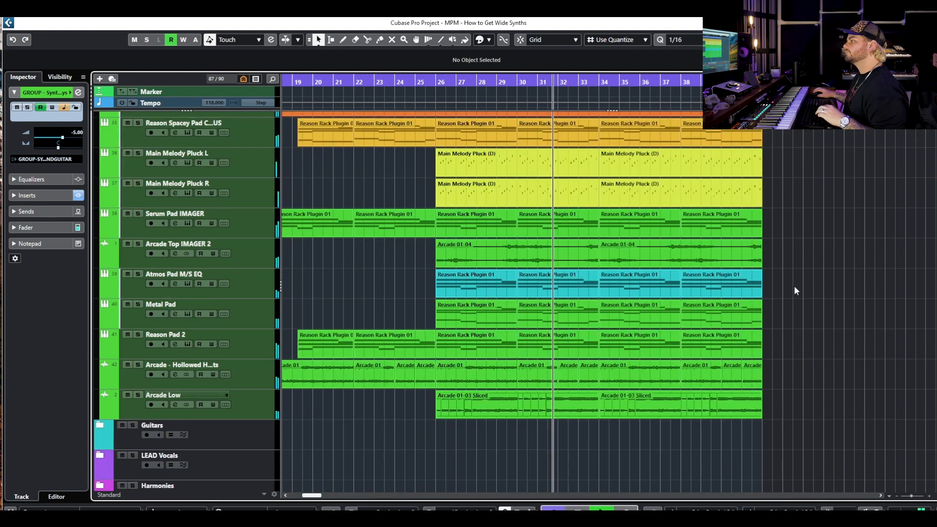
key("space")
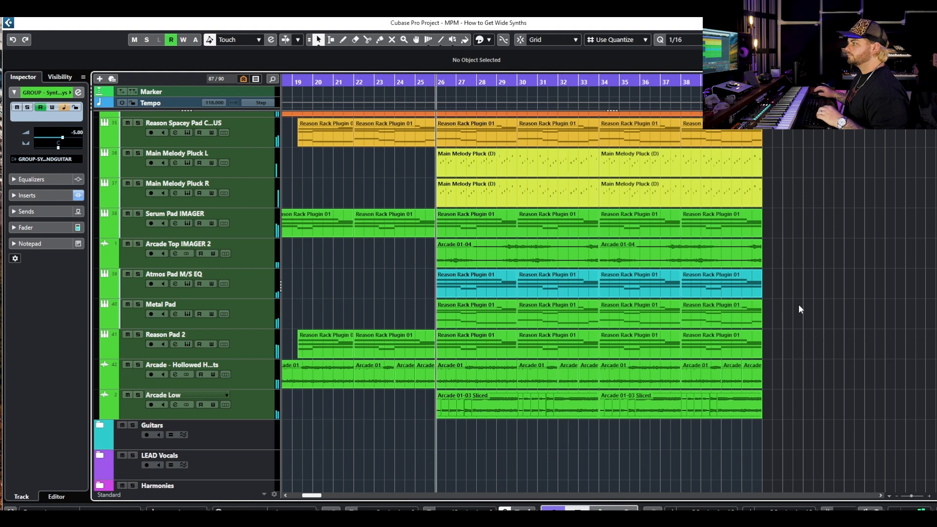